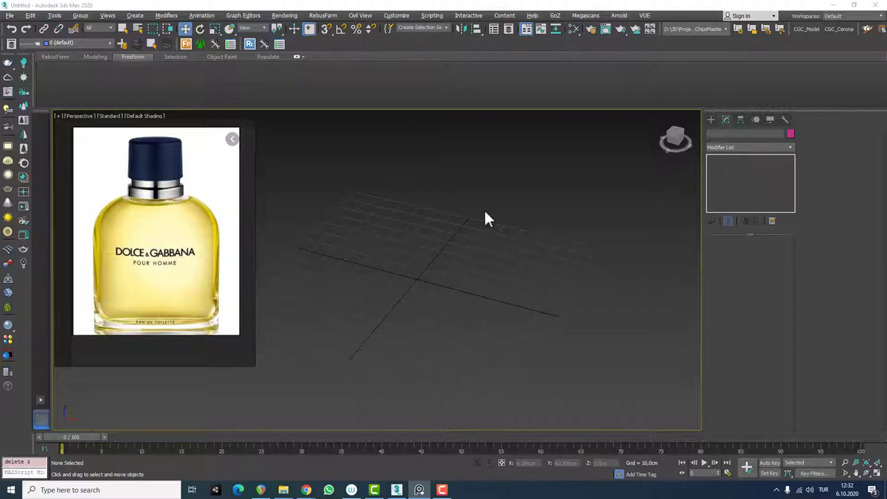
- Bring up the perfume bottle reference image in PureRef and keep it always on top of the 3ds Max viewport
{"action": "left_click", "coordinate": [710, 120]}
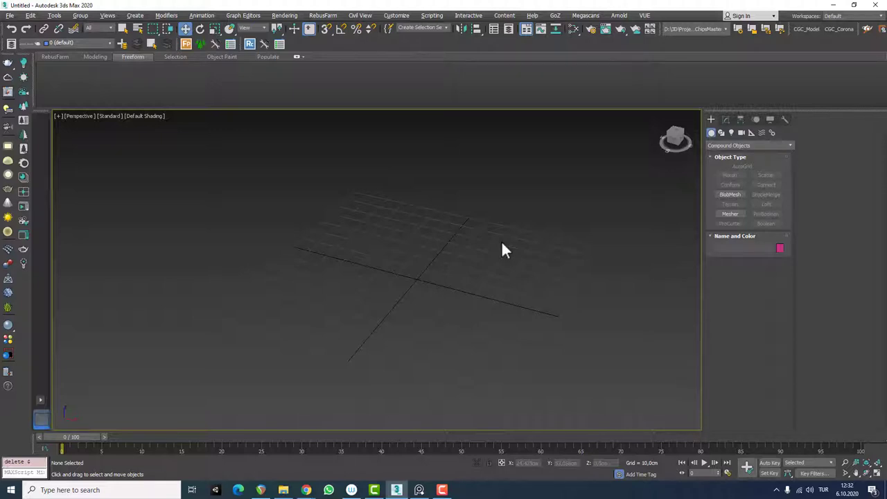
{"action": "left_click", "coordinate": [419, 490]}
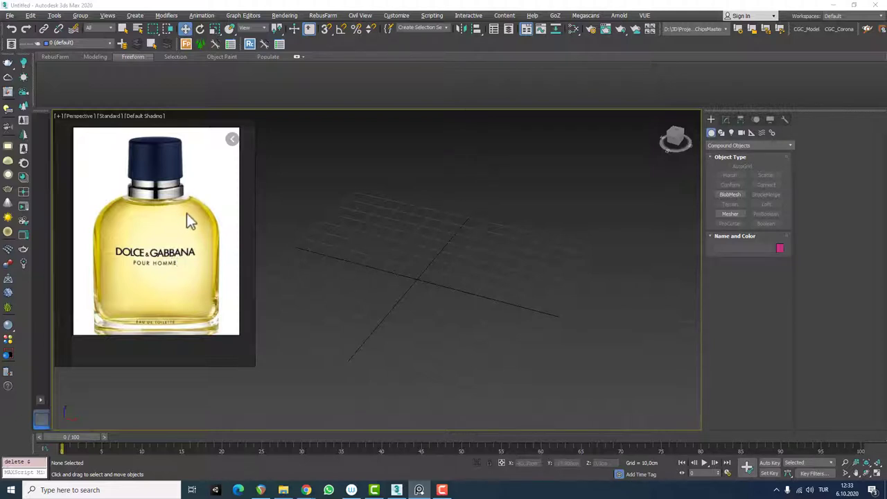
{"action": "key", "text": "ctrl+shift+a"}
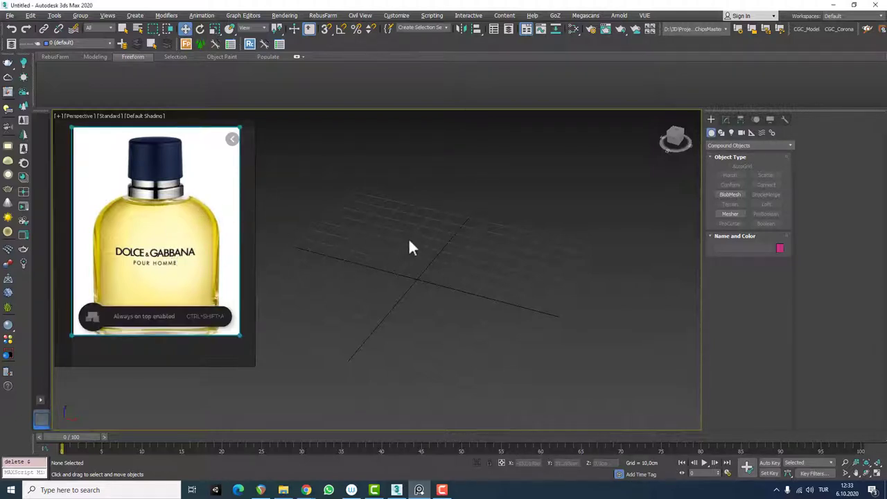
- Draw a rectangle spline about 141 cm long and 142 cm wide in the Front view and open its parameters
{"action": "middle_click_drag", "start_coordinate": [443, 286], "coordinate": [463, 244]}
{"action": "key", "text": "z"}
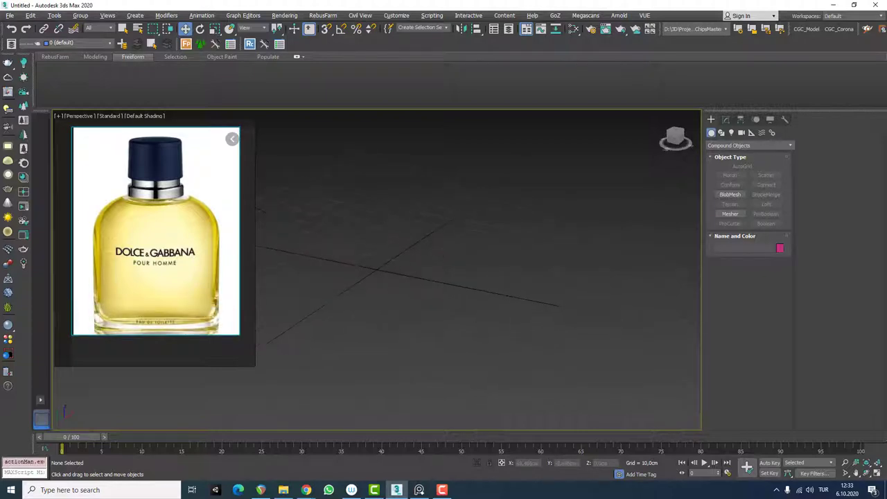
{"action": "key", "text": "f"}
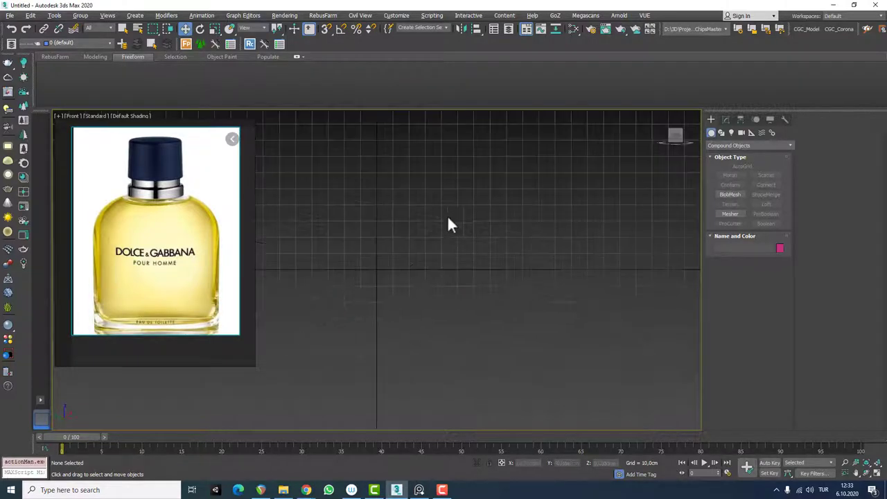
{"action": "scroll", "coordinate": [447, 214], "scroll_direction": "down", "scroll_amount": 2}
{"action": "middle_click_drag", "start_coordinate": [400, 259], "coordinate": [406, 293]}
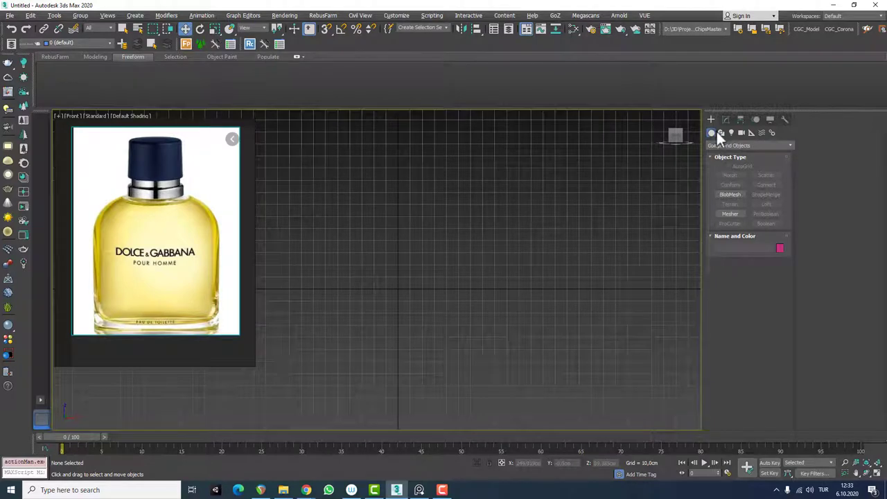
{"action": "left_click", "coordinate": [721, 132]}
{"action": "left_click", "coordinate": [765, 183]}
{"action": "left_click_drag", "start_coordinate": [312, 289], "coordinate": [483, 119]}
{"action": "right_click", "coordinate": [412, 188]}
{"action": "middle_click_drag", "start_coordinate": [412, 189], "coordinate": [417, 212]}
{"action": "left_click", "coordinate": [726, 119]}
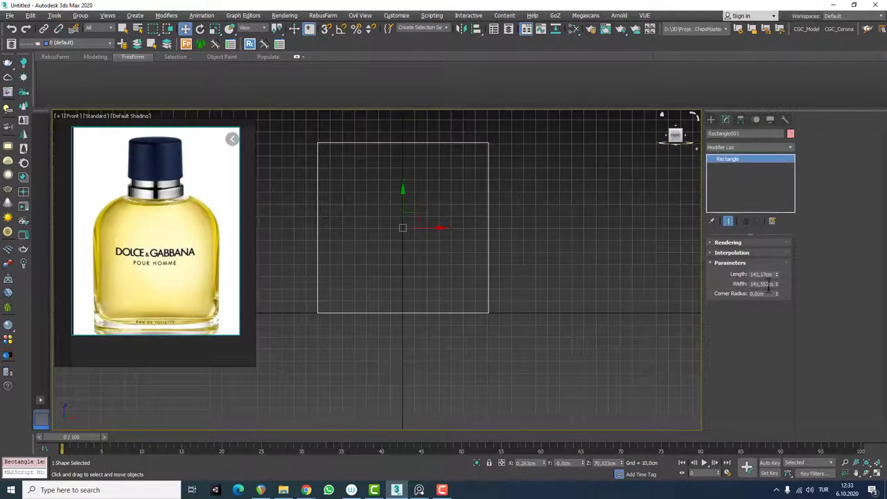
- Set the rectangle's length to 10 cm and its width to 15 cm
{"action": "left_click_drag", "start_coordinate": [778, 275], "coordinate": [778, 273]}
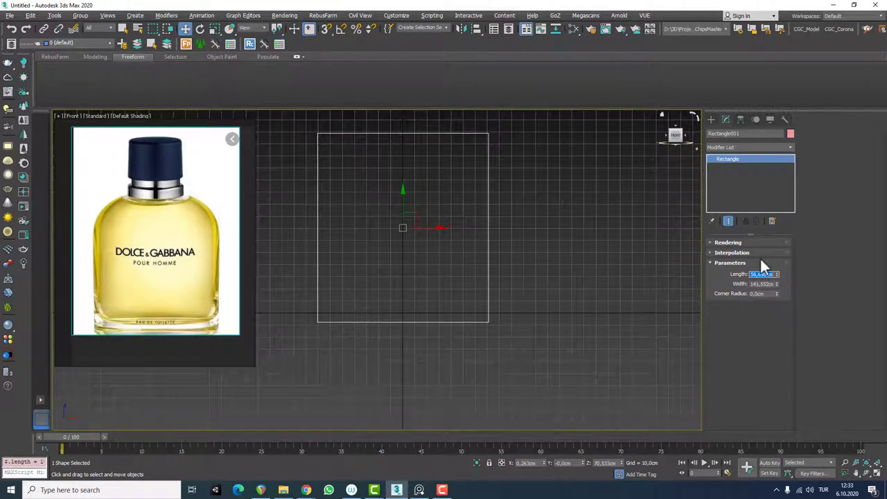
{"action": "type", "text": "10"}
{"action": "key", "text": "Tab"}
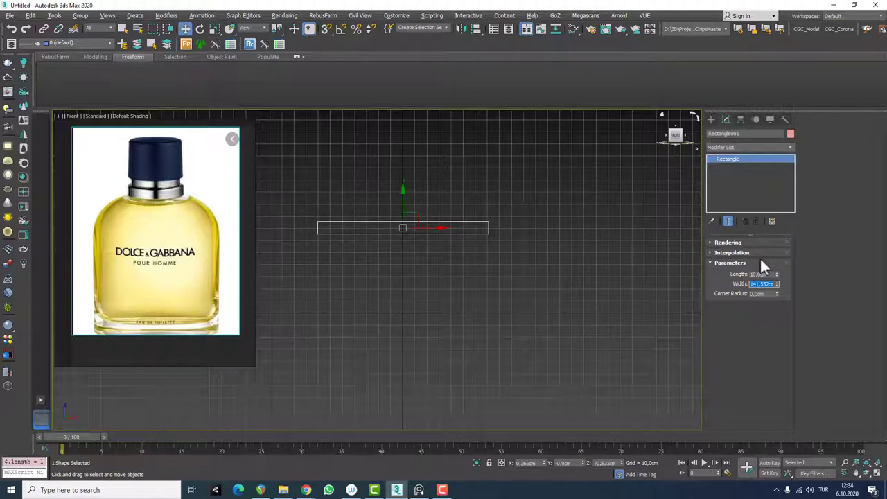
{"action": "type", "text": "15"}
{"action": "key", "text": "Return"}
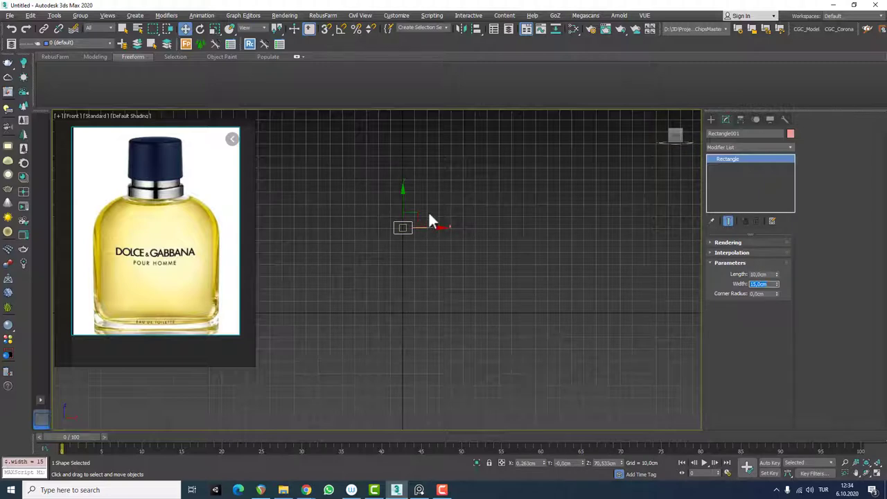
- Set the rectangle's length to 15 cm and its width to 10 cm
{"action": "double_click", "coordinate": [761, 274]}
{"action": "type", "text": "15"}
{"action": "key", "text": "Return"}
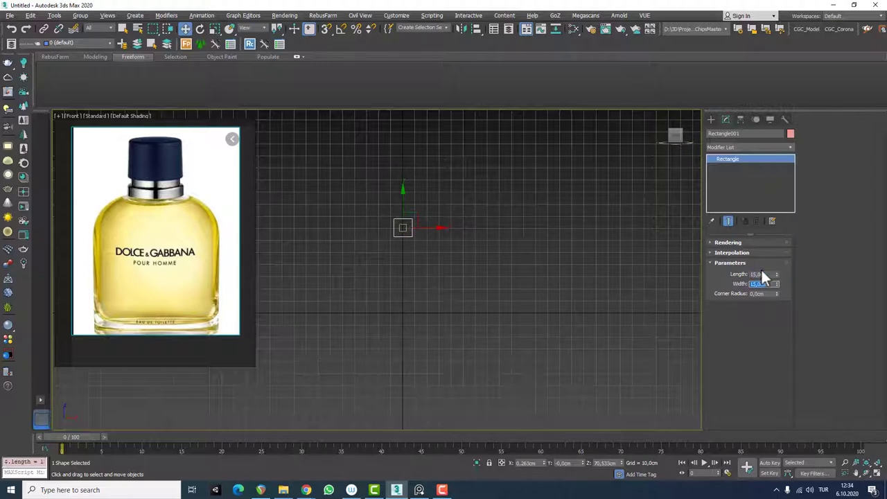
{"action": "type", "text": "10"}
{"action": "key", "text": "Return"}
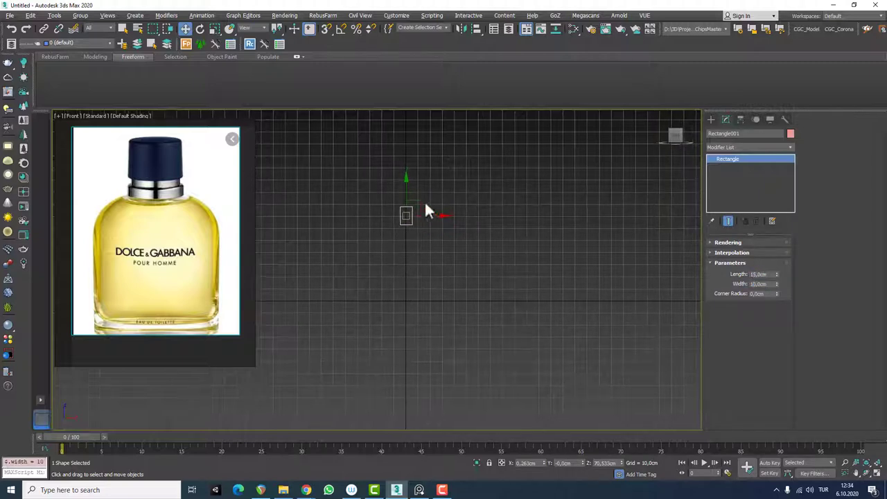
- Move the rectangle to the world origin by zeroing its X and Z coordinates
{"action": "left_click_drag", "start_coordinate": [424, 200], "coordinate": [422, 269]}
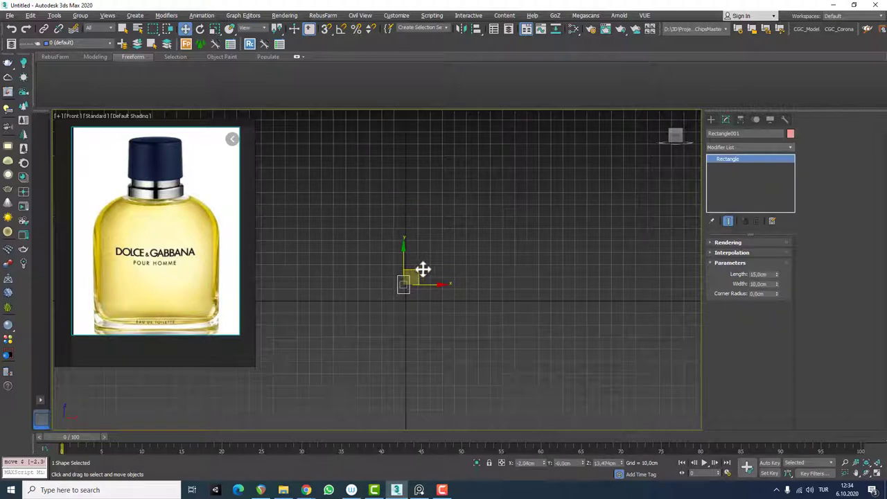
{"action": "right_click", "coordinate": [537, 463]}
{"action": "right_click", "coordinate": [620, 464]}
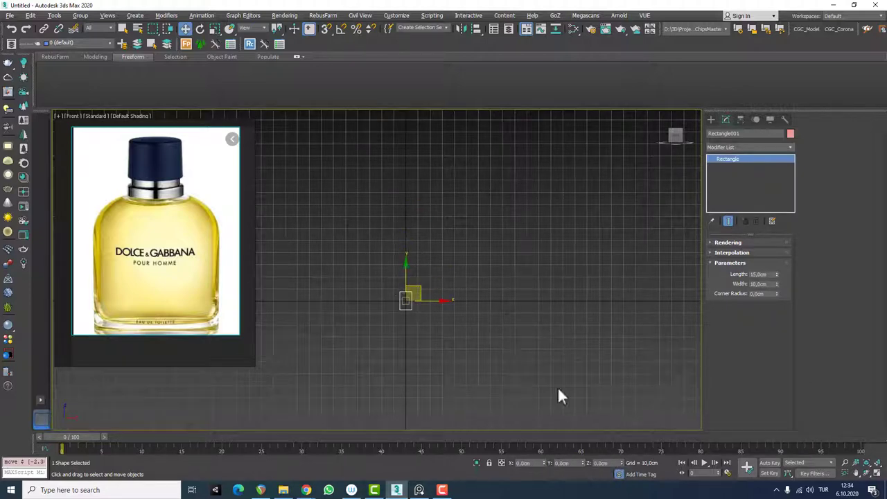
- Raise the rectangle to a Z position of about 7.6 cm so its lower edge rests on the horizontal axis
{"action": "key", "text": "z"}
{"action": "scroll", "coordinate": [443, 295], "scroll_direction": "down", "scroll_amount": 2}
{"action": "left_click_drag", "start_coordinate": [411, 243], "coordinate": [413, 184]}
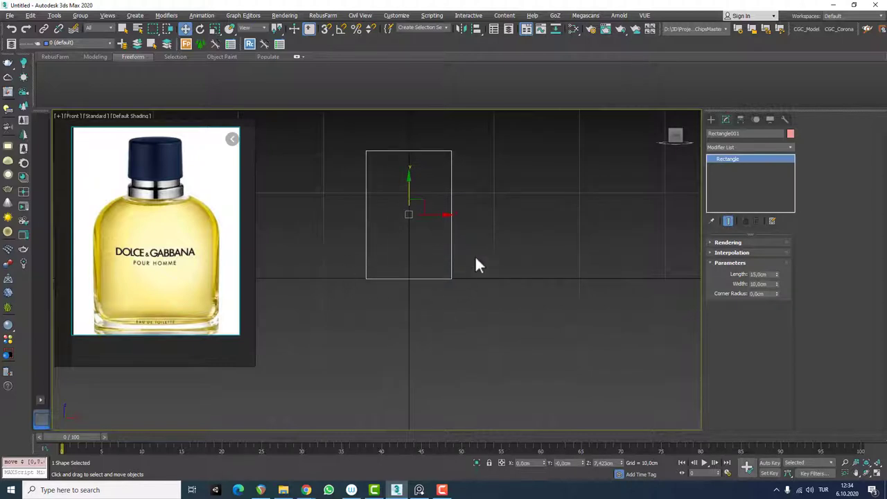
{"action": "middle_click_drag", "start_coordinate": [408, 242], "coordinate": [410, 275]}
{"action": "scroll", "coordinate": [382, 289], "scroll_direction": "up", "scroll_amount": 2}
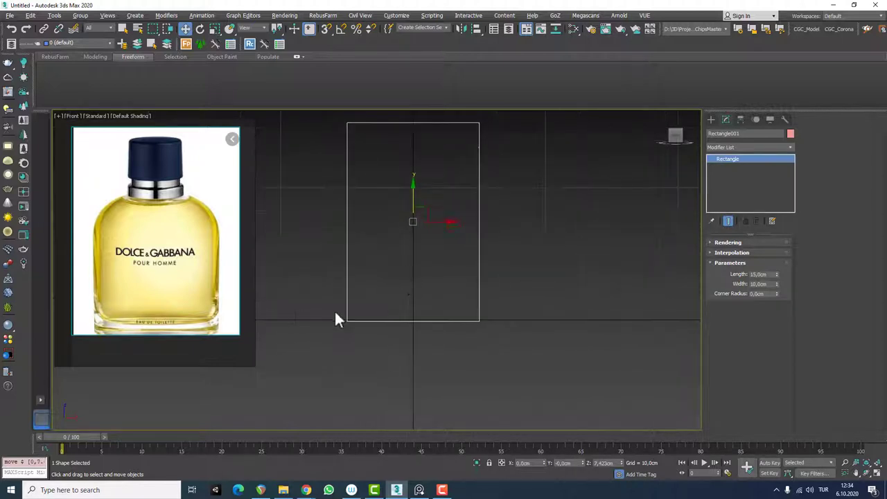
{"action": "left_click_drag", "start_coordinate": [413, 191], "coordinate": [413, 189]}
{"action": "middle_click_drag", "start_coordinate": [409, 317], "coordinate": [395, 315]}
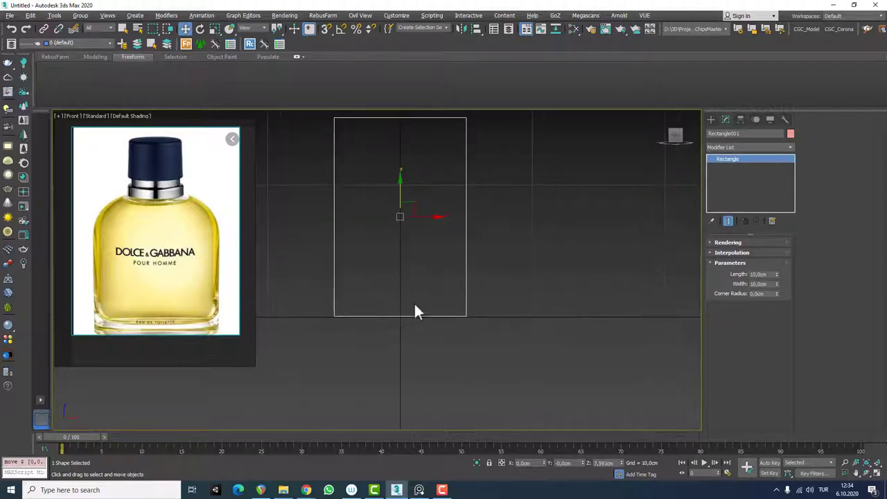
- Draw a straight vertical line spline from the middle of the rectangle's lower edge to just below its upper edge
{"action": "left_click", "coordinate": [710, 119]}
{"action": "left_click", "coordinate": [730, 182]}
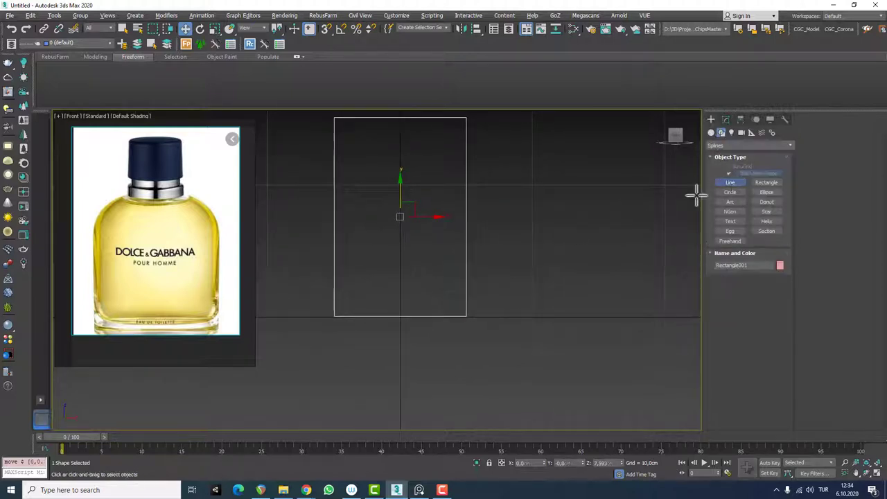
{"action": "left_click", "coordinate": [401, 316]}
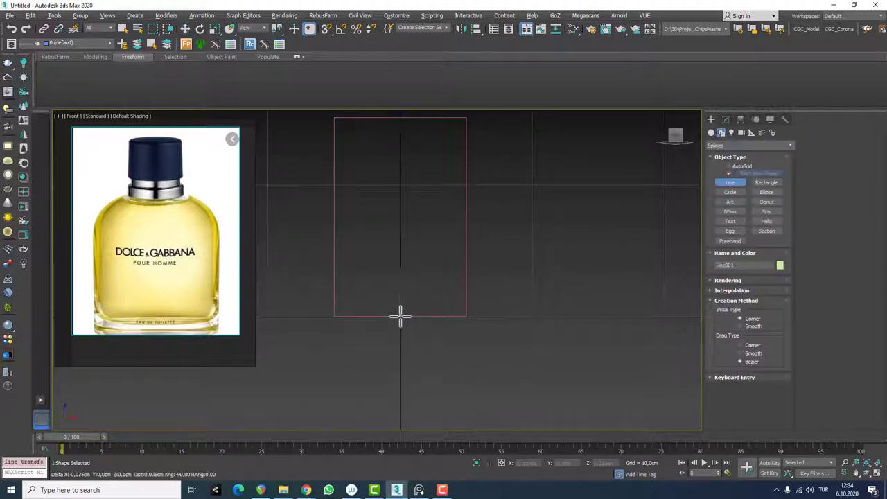
{"action": "left_click", "coordinate": [400, 127]}
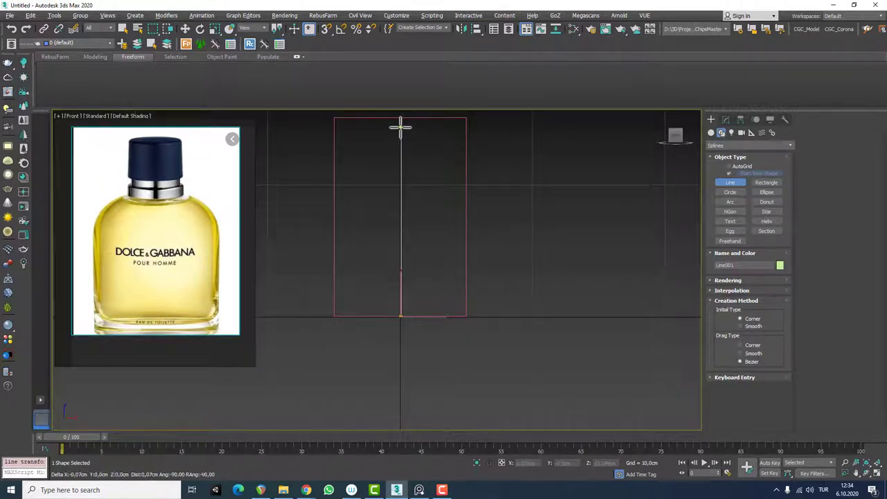
{"action": "right_click", "coordinate": [434, 121]}
{"action": "middle_click_drag", "start_coordinate": [454, 197], "coordinate": [408, 272], "text": "alt"}
{"action": "key", "text": "w"}
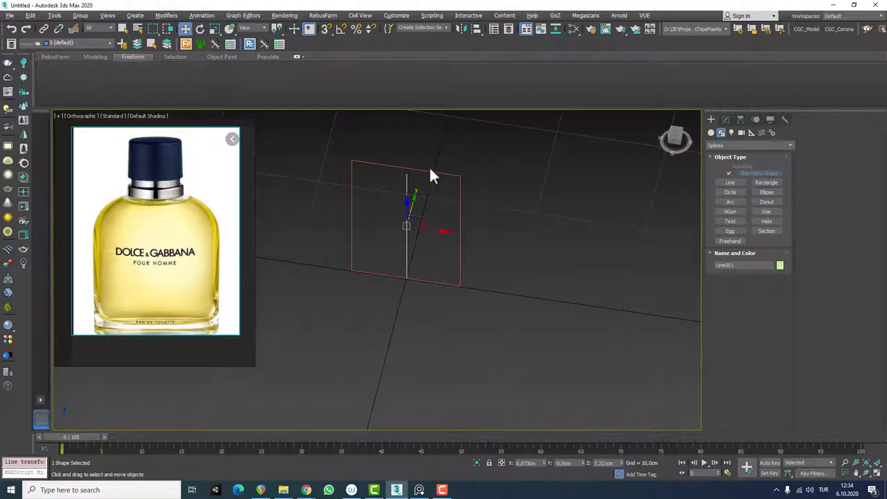
- Add a Sweep modifier to the vertical line and inspect the resulting shape
{"action": "left_click", "coordinate": [727, 120]}
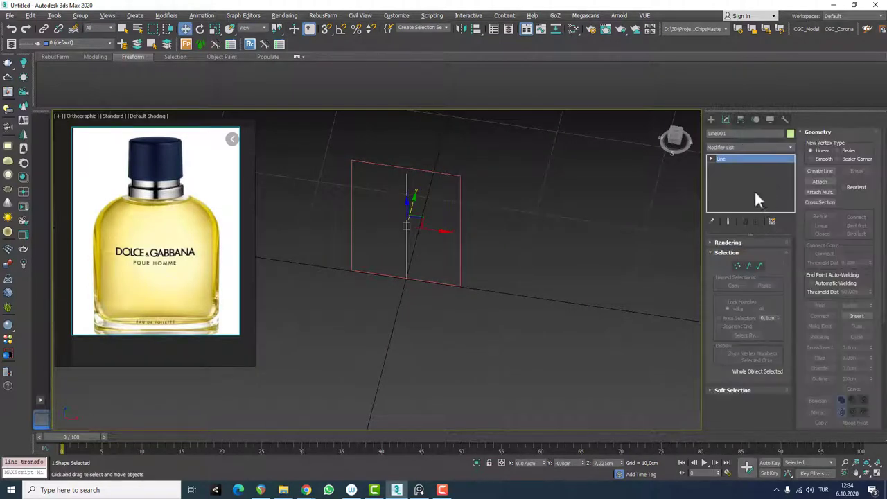
{"action": "left_click", "coordinate": [719, 148]}
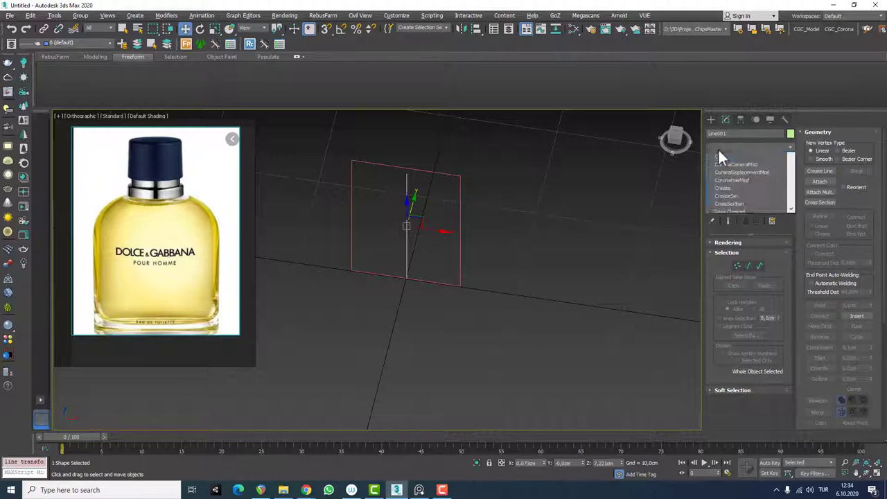
{"action": "type", "text": "sw"}
{"action": "key", "text": "Return"}
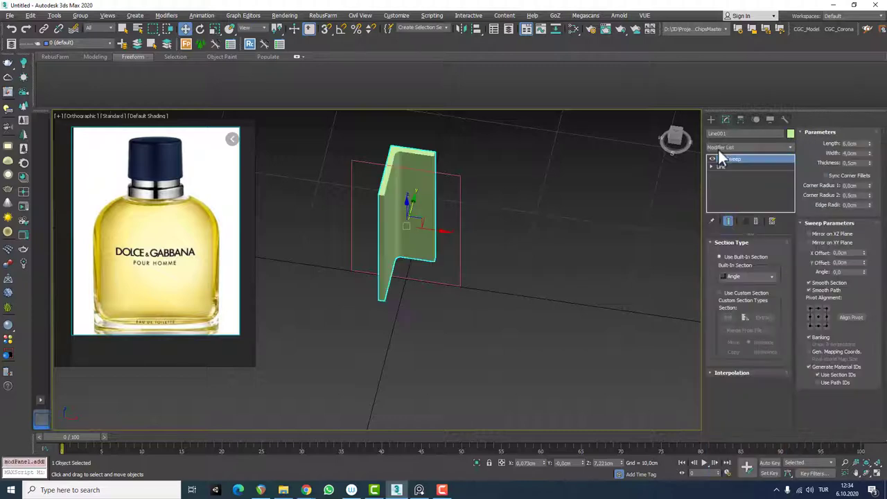
{"action": "middle_click_drag", "start_coordinate": [580, 192], "coordinate": [398, 192], "text": "alt"}
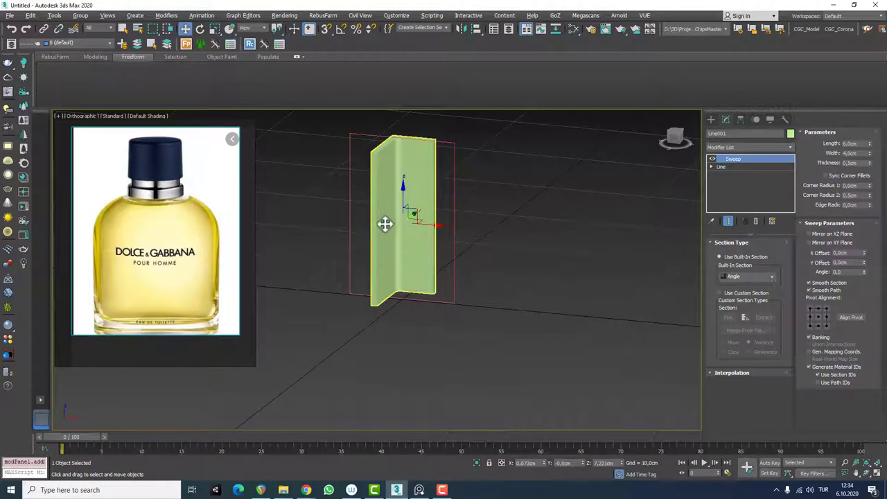
{"action": "middle_click_drag", "start_coordinate": [389, 222], "coordinate": [376, 162], "text": "alt"}
{"action": "mouse_move", "coordinate": [402, 279]}
{"action": "middle_mouse_down", "text": "alt"}
{"action": "mouse_move", "coordinate": [394, 257]}
{"action": "mouse_move", "coordinate": [392, 278]}
{"action": "middle_mouse_up", "text": "alt"}
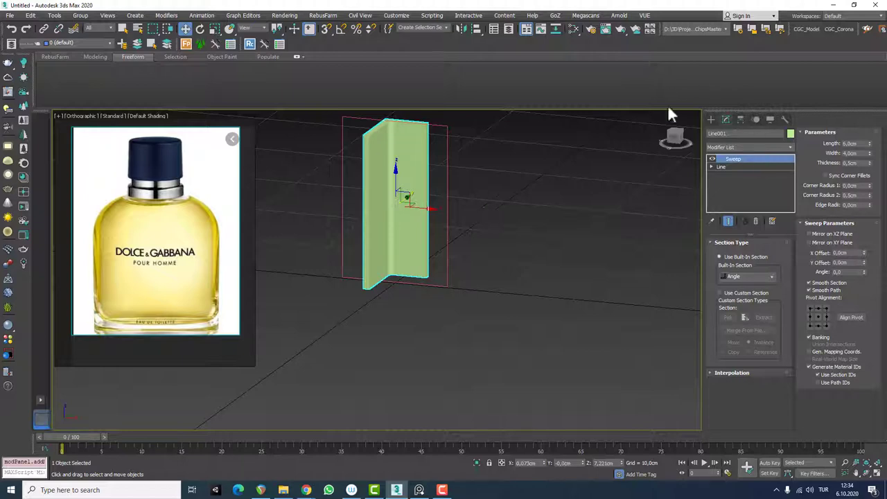
- Draw an ellipse spline about 9 cm long and 15 cm wide on the ground plane beside the swept line
{"action": "left_click", "coordinate": [710, 119]}
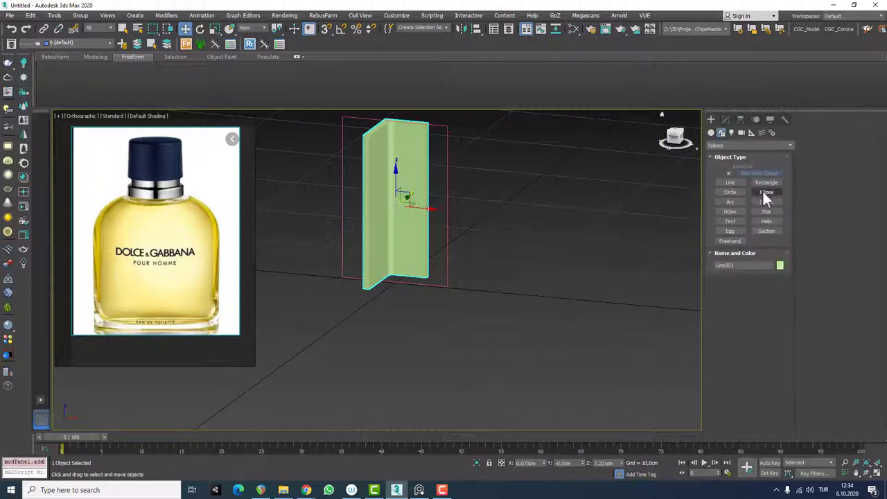
{"action": "left_click", "coordinate": [766, 192]}
{"action": "middle_click_drag", "start_coordinate": [472, 248], "coordinate": [515, 283], "text": "alt"}
{"action": "left_click_drag", "start_coordinate": [515, 285], "coordinate": [649, 389]}
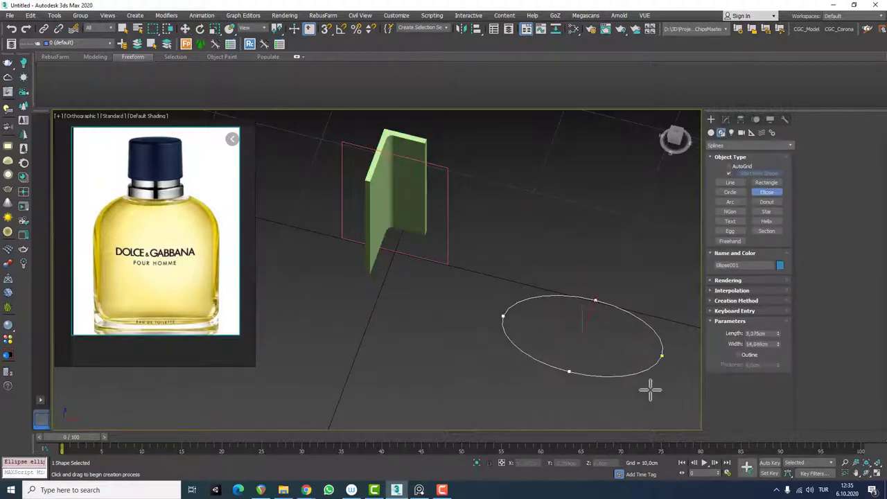
{"action": "right_click", "coordinate": [613, 322]}
{"action": "key", "text": "Delete"}
- Switch the line's Sweep to a custom section and pick the ellipse as its profile
{"action": "left_click", "coordinate": [425, 147]}
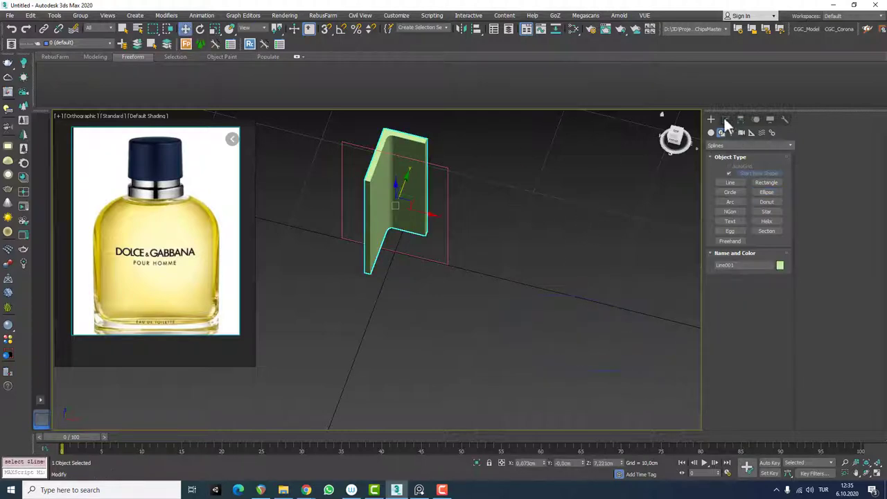
{"action": "left_click", "coordinate": [726, 120]}
{"action": "left_click", "coordinate": [737, 293]}
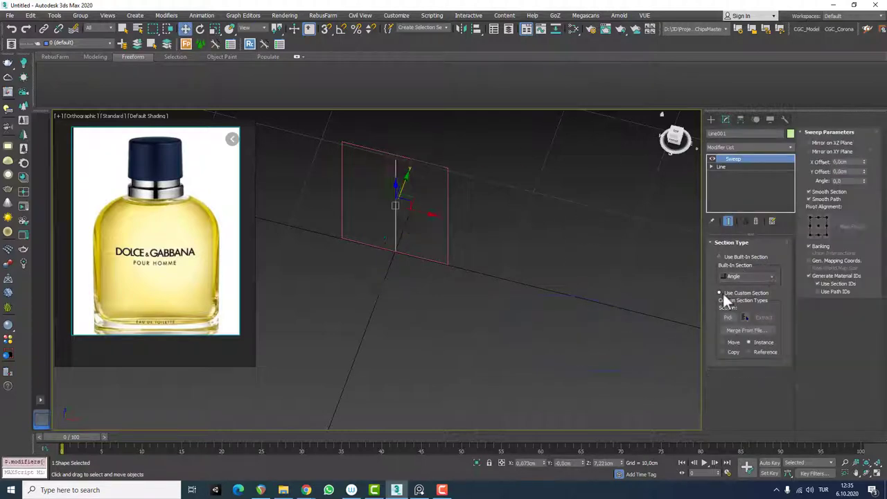
{"action": "left_click", "coordinate": [729, 316]}
{"action": "left_click", "coordinate": [612, 306]}
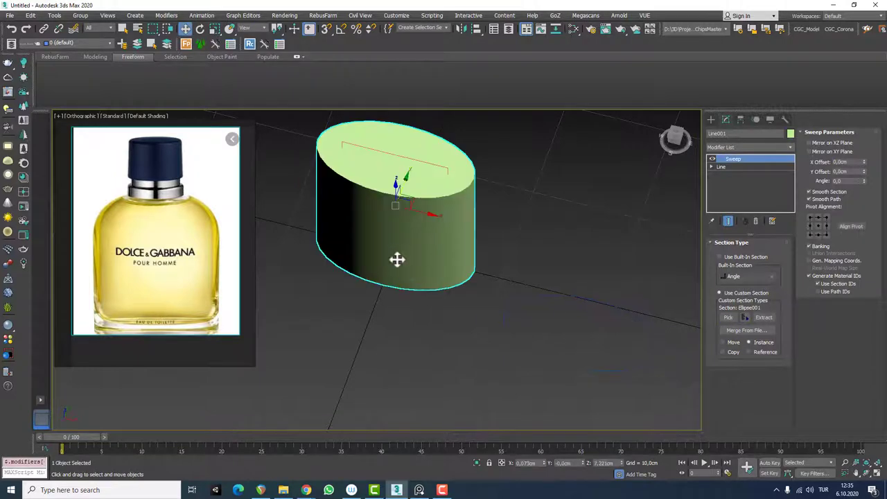
- Show edged faces in the viewport and inspect the swept elliptical body's mesh
{"action": "middle_click_drag", "start_coordinate": [396, 259], "coordinate": [415, 217], "text": "alt"}
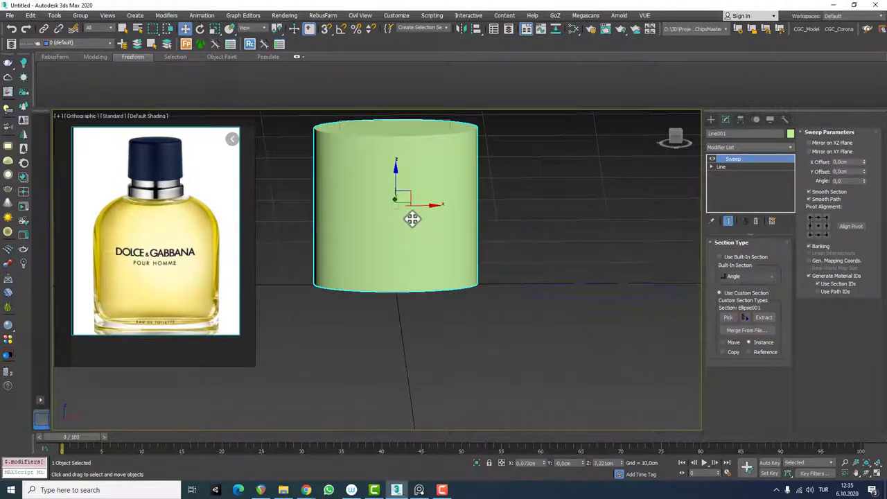
{"action": "key", "text": "F4"}
{"action": "middle_click_drag", "start_coordinate": [412, 218], "coordinate": [476, 293], "text": "alt"}
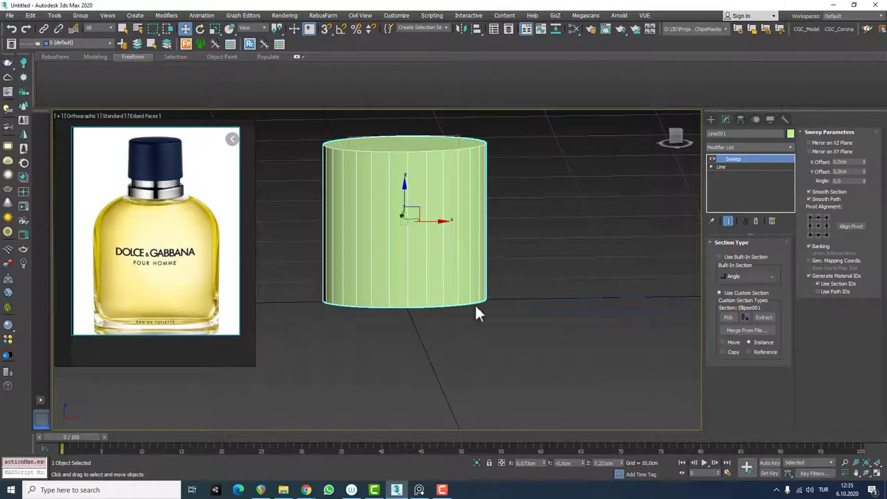
{"action": "middle_click_drag", "start_coordinate": [432, 173], "coordinate": [422, 185], "text": "alt"}
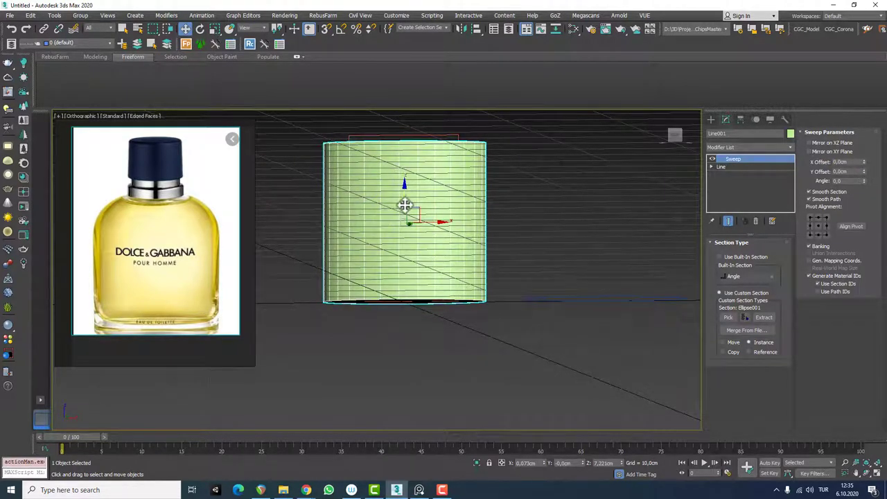
- Try raising the vertical line's top vertex beneath its Sweep, and undo the move
{"action": "left_click", "coordinate": [720, 168]}
{"action": "key", "text": "1"}
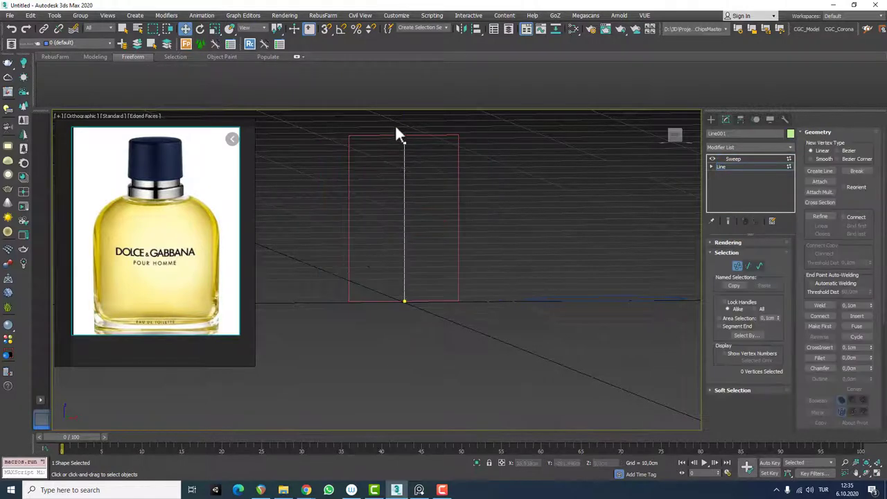
{"action": "left_click", "coordinate": [406, 141]}
{"action": "mouse_move", "coordinate": [409, 141]}
{"action": "middle_mouse_down"}
{"action": "mouse_move", "coordinate": [403, 170]}
{"action": "mouse_move", "coordinate": [400, 152]}
{"action": "middle_mouse_up"}
{"action": "mouse_move", "coordinate": [401, 143]}
{"action": "left_mouse_down"}
{"action": "mouse_move", "coordinate": [402, 115]}
{"action": "mouse_move", "coordinate": [402, 176]}
{"action": "mouse_move", "coordinate": [402, 122]}
{"action": "mouse_move", "coordinate": [402, 134]}
{"action": "left_mouse_up"}
{"action": "key", "text": "ctrl+z"}
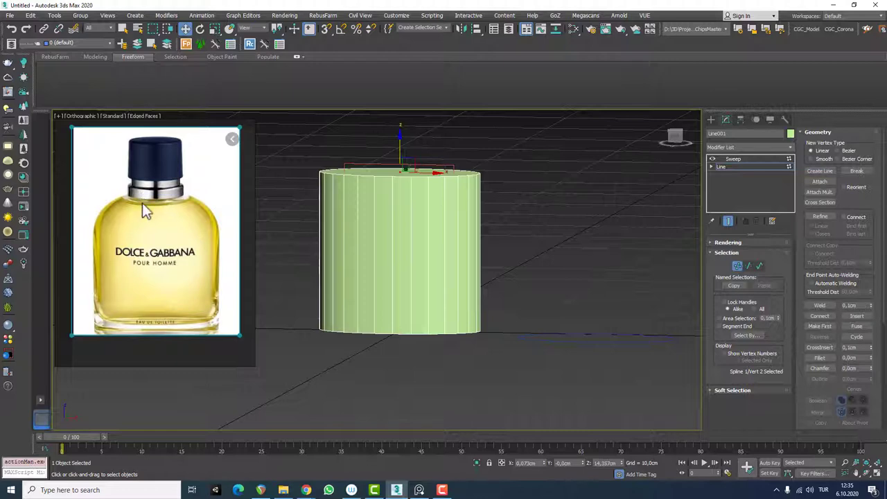
- Remove the Sweep modifier from the vertical line and deselect the line
{"action": "left_click", "coordinate": [744, 161]}
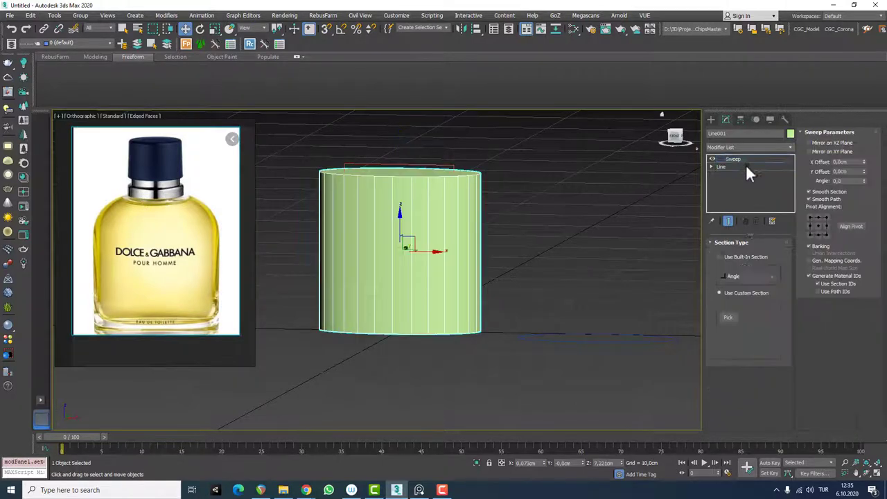
{"action": "left_click", "coordinate": [755, 220]}
{"action": "middle_click_drag", "start_coordinate": [513, 273], "coordinate": [628, 179], "text": "alt"}
{"action": "left_click", "coordinate": [611, 234]}
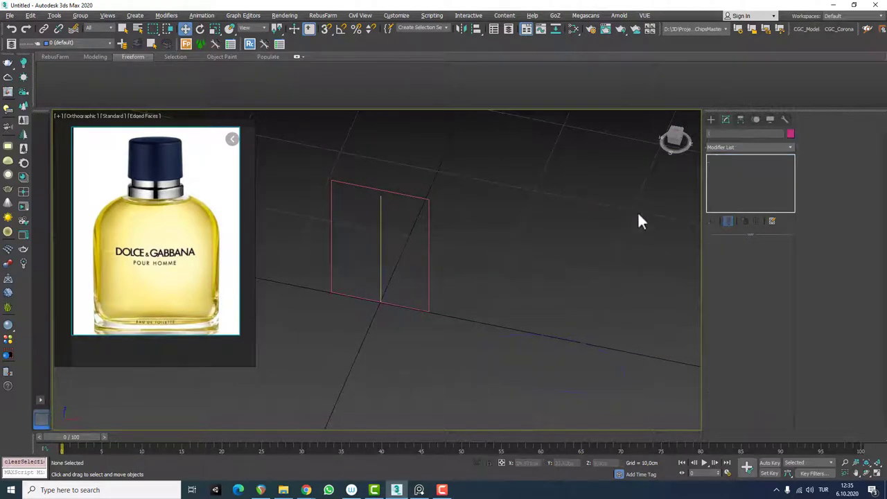
- Hide the grid and draw a small circle spline with a radius of about 2 cm on the ground plane near the ellipse
{"action": "left_click", "coordinate": [710, 120]}
{"action": "left_click", "coordinate": [720, 133]}
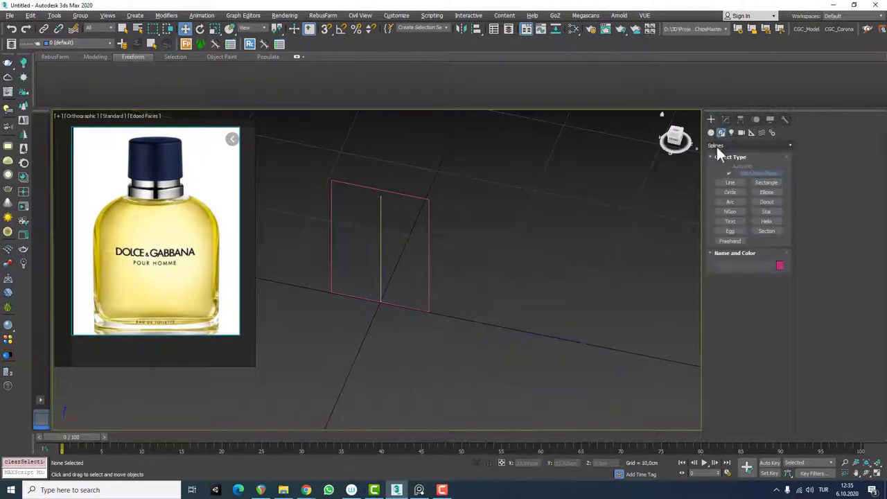
{"action": "left_click", "coordinate": [732, 190]}
{"action": "mouse_move", "coordinate": [571, 301]}
{"action": "middle_mouse_down"}
{"action": "mouse_move", "coordinate": [506, 309]}
{"action": "mouse_move", "coordinate": [524, 299]}
{"action": "middle_mouse_up"}
{"action": "key", "text": "F3"}
{"action": "key", "text": "F3"}
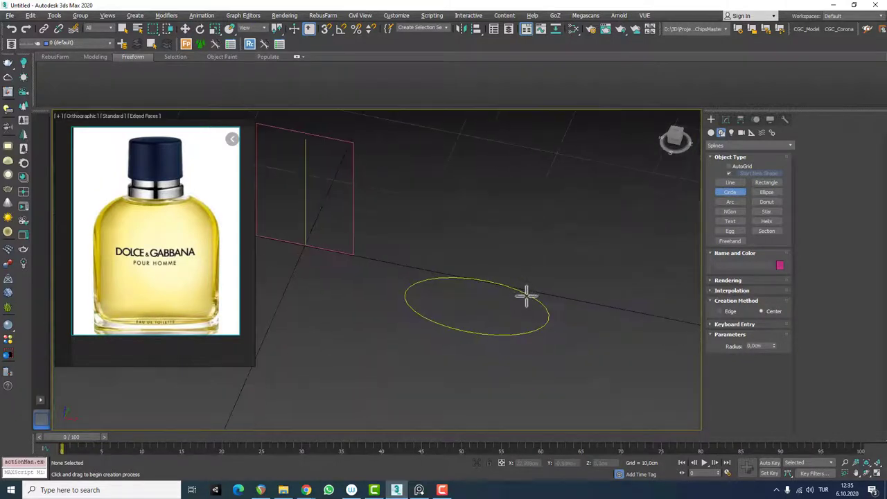
{"action": "key", "text": "g"}
{"action": "middle_click_drag", "start_coordinate": [534, 257], "coordinate": [507, 263], "text": "alt"}
{"action": "left_click_drag", "start_coordinate": [515, 257], "coordinate": [519, 273]}
{"action": "key", "text": "w"}
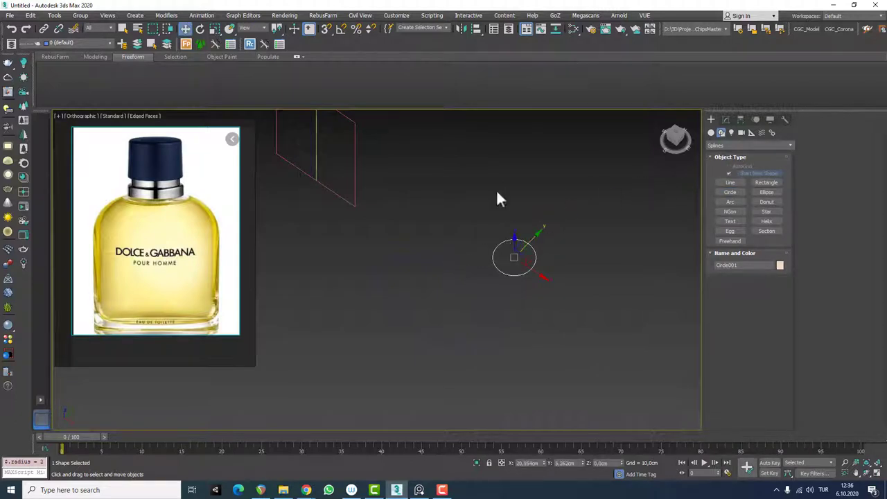
- Create a Loft compound object along the vertical line, using the ellipse as its cross-section shape
{"action": "mouse_move", "coordinate": [396, 242]}
{"action": "middle_mouse_down", "text": "alt"}
{"action": "mouse_move", "coordinate": [418, 271]}
{"action": "mouse_move", "coordinate": [393, 247]}
{"action": "middle_mouse_up", "text": "alt"}
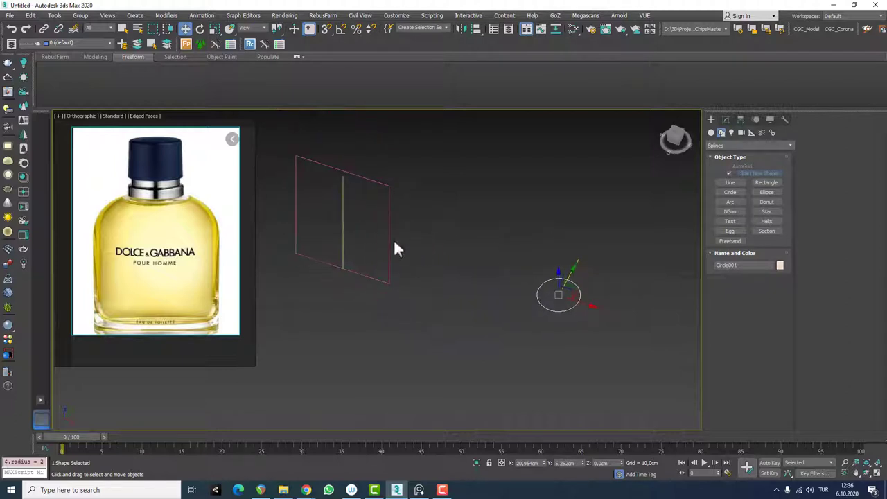
{"action": "left_click", "coordinate": [351, 203]}
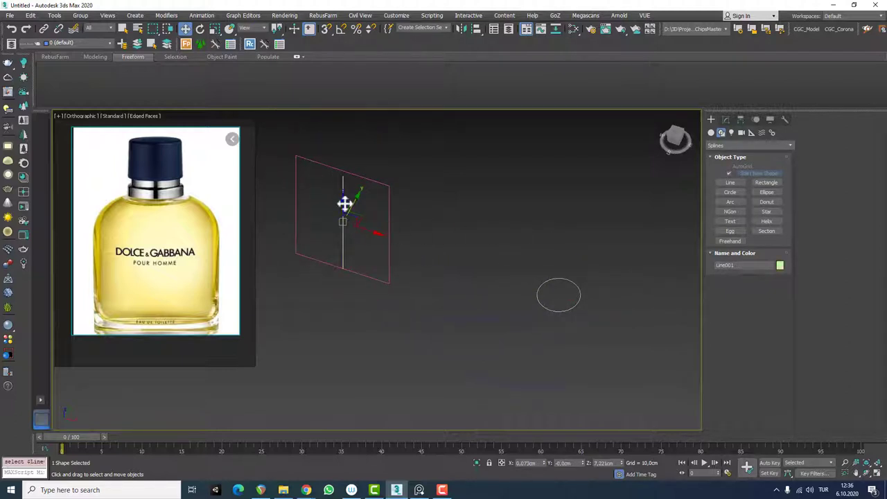
{"action": "left_click", "coordinate": [711, 133]}
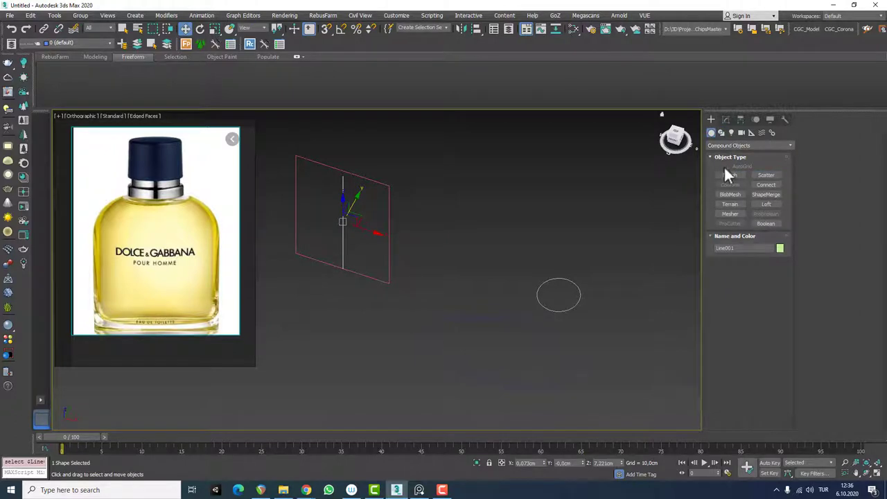
{"action": "left_click", "coordinate": [767, 203]}
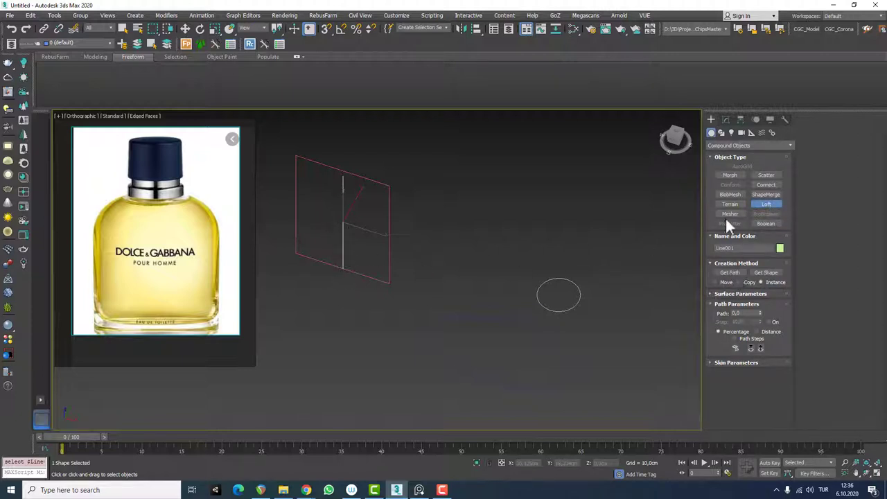
{"action": "left_click", "coordinate": [725, 120]}
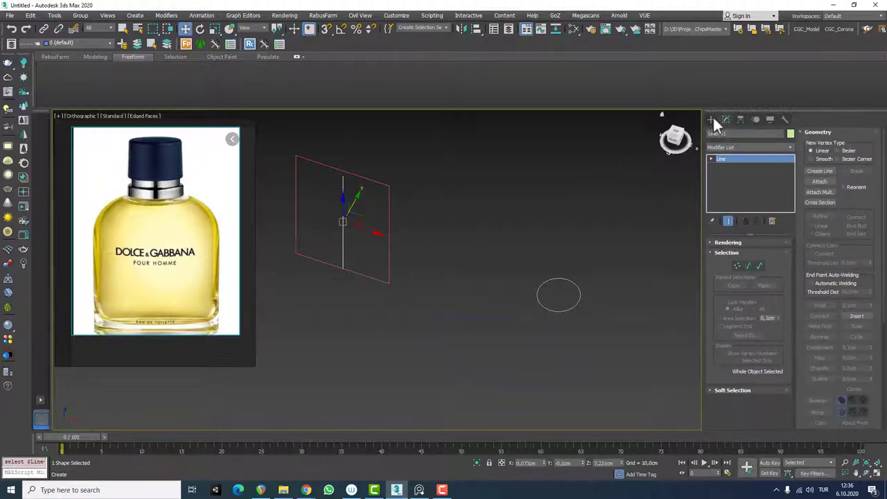
{"action": "left_click", "coordinate": [711, 119]}
{"action": "left_click", "coordinate": [763, 204]}
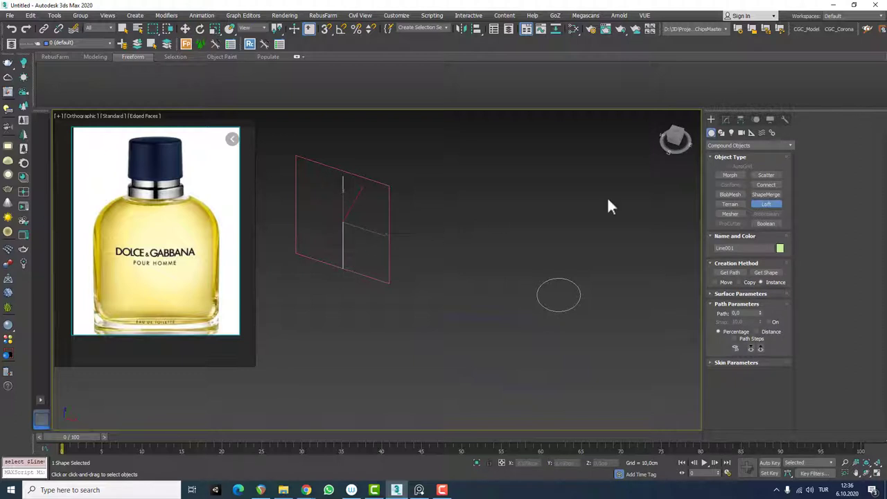
{"action": "left_click", "coordinate": [766, 272]}
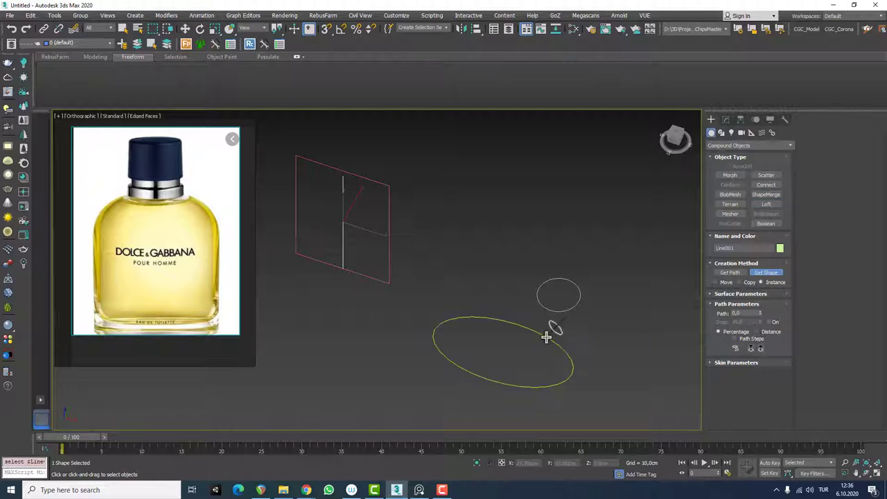
{"action": "left_click", "coordinate": [547, 332]}
{"action": "middle_click_drag", "start_coordinate": [319, 253], "coordinate": [374, 229], "text": "alt"}
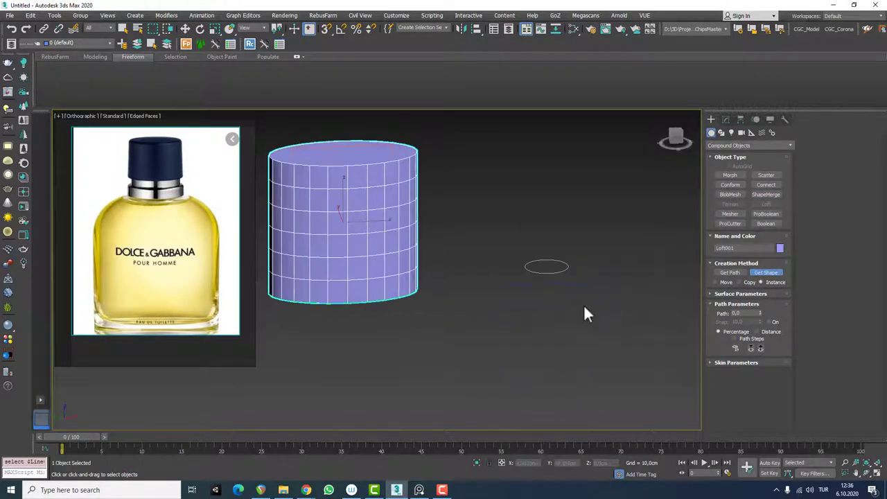
- Switch the viewport to wireframe and examine the start of the loft's path at its base
{"action": "key", "text": "F3"}
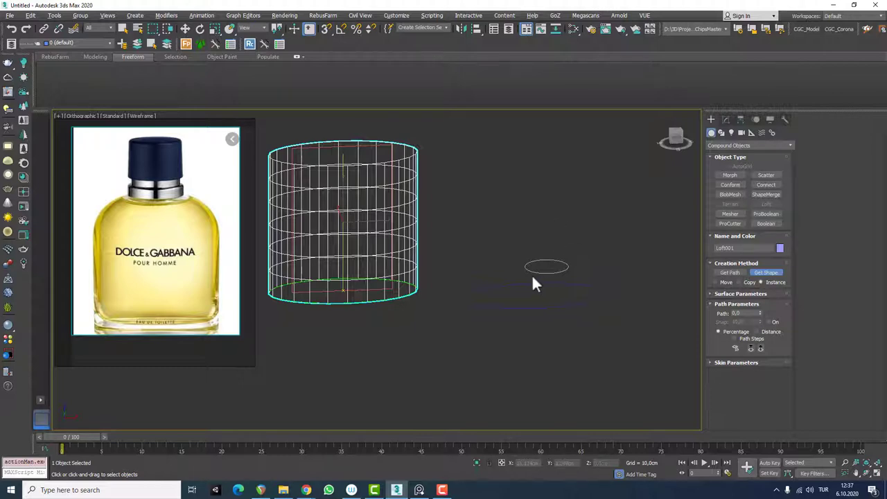
{"action": "mouse_move", "coordinate": [531, 275]}
{"action": "middle_mouse_down", "text": "alt"}
{"action": "mouse_move", "coordinate": [503, 268]}
{"action": "mouse_move", "coordinate": [546, 270]}
{"action": "middle_mouse_up", "text": "alt"}
{"action": "scroll", "coordinate": [391, 281], "scroll_direction": "up", "scroll_amount": 6}
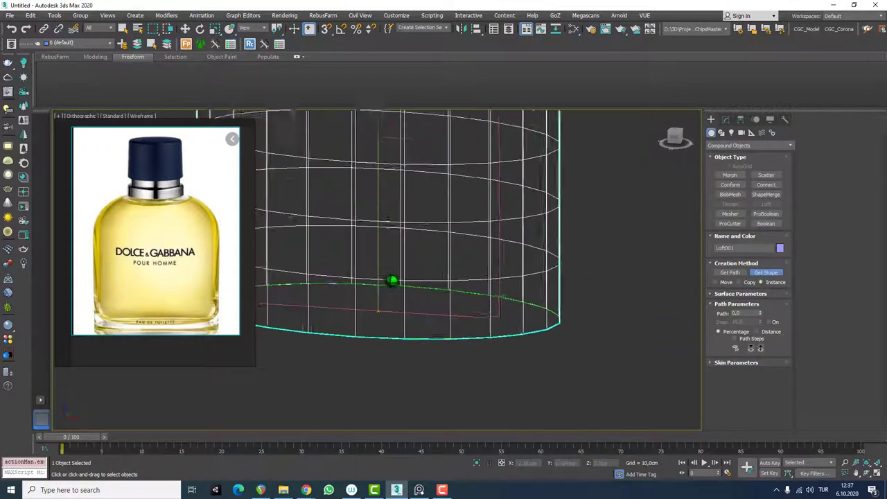
{"action": "scroll", "coordinate": [391, 281], "scroll_direction": "up", "scroll_amount": 1}
{"action": "middle_click_drag", "start_coordinate": [383, 305], "coordinate": [431, 300]}
{"action": "scroll", "coordinate": [404, 305], "scroll_direction": "up", "scroll_amount": 3}
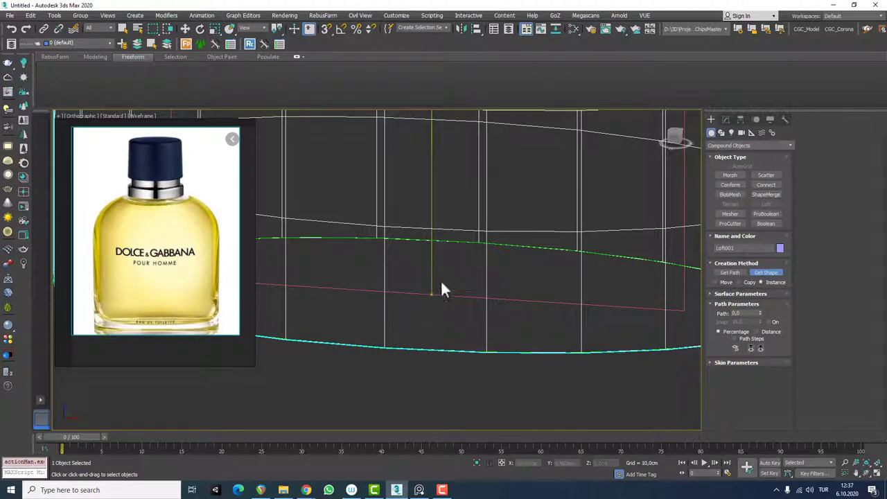
{"action": "key", "text": "w"}
- Try the loft's path level at 50, 100 and 75 percent to see the section positions along the path
{"action": "left_click", "coordinate": [727, 119]}
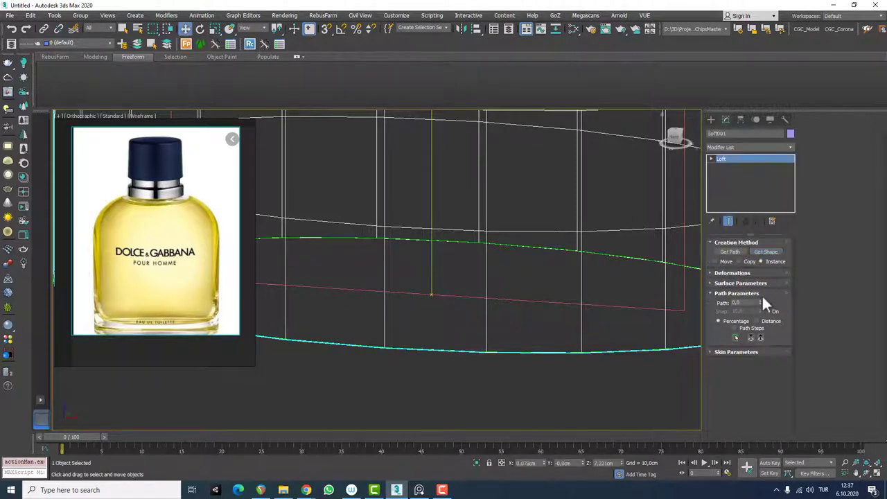
{"action": "left_click", "coordinate": [743, 303]}
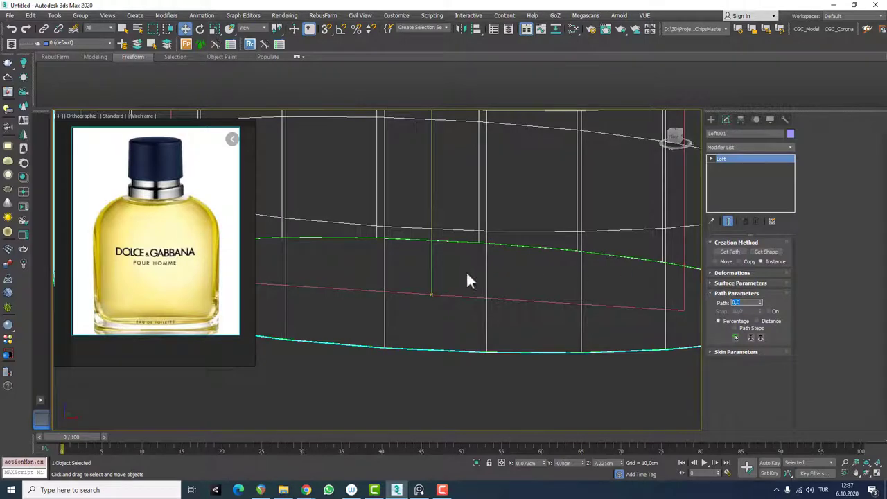
{"action": "key", "text": "z"}
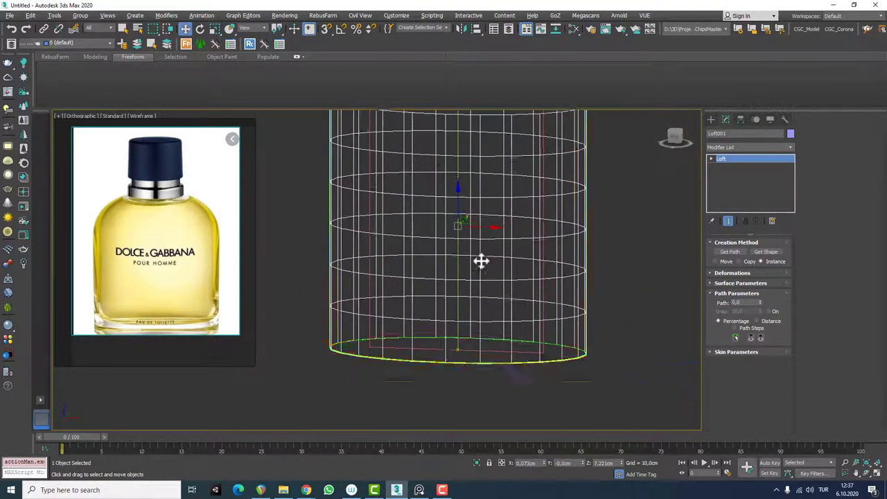
{"action": "left_click_drag", "start_coordinate": [744, 303], "coordinate": [725, 303]}
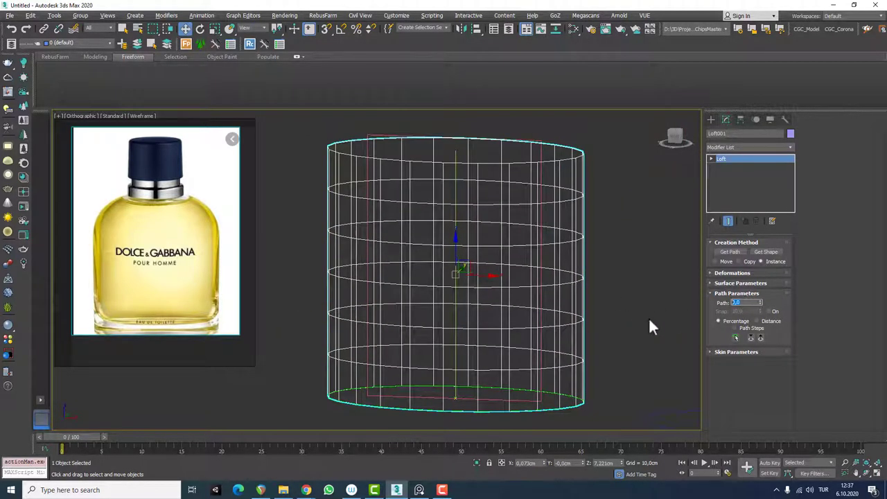
{"action": "type", "text": "50"}
{"action": "key", "text": "Return"}
{"action": "middle_click_drag", "start_coordinate": [462, 292], "coordinate": [453, 290]}
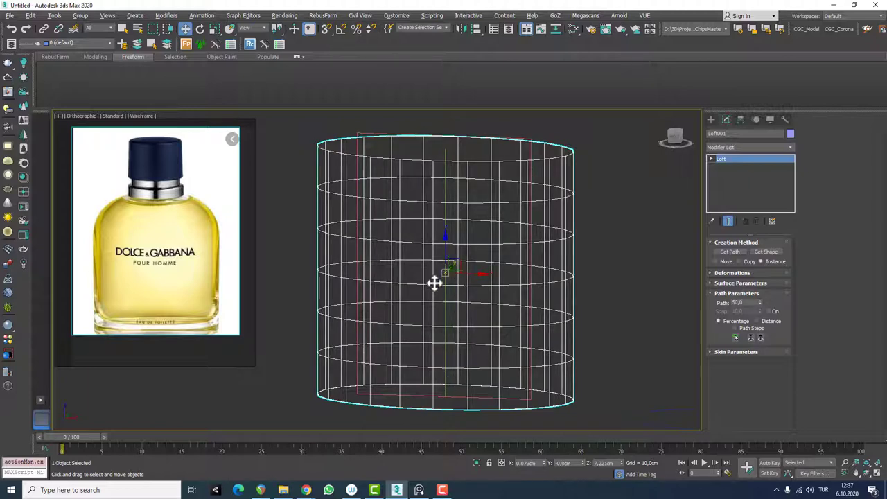
{"action": "double_click", "coordinate": [738, 302]}
{"action": "type", "text": "100"}
{"action": "key", "text": "Return"}
{"action": "type", "text": "75"}
{"action": "key", "text": "Return"}
- Set the loft's path level to 60 percent and assign the ellipse as the section shape there
{"action": "mouse_move", "coordinate": [760, 300]}
{"action": "left_mouse_down"}
{"action": "mouse_move", "coordinate": [767, 283]}
{"action": "mouse_move", "coordinate": [765, 346]}
{"action": "mouse_move", "coordinate": [766, 303]}
{"action": "mouse_move", "coordinate": [767, 330]}
{"action": "mouse_move", "coordinate": [767, 311]}
{"action": "left_mouse_up"}
{"action": "double_click", "coordinate": [751, 302]}
{"action": "left_click", "coordinate": [766, 252]}
{"action": "middle_click_drag", "start_coordinate": [481, 267], "coordinate": [420, 271]}
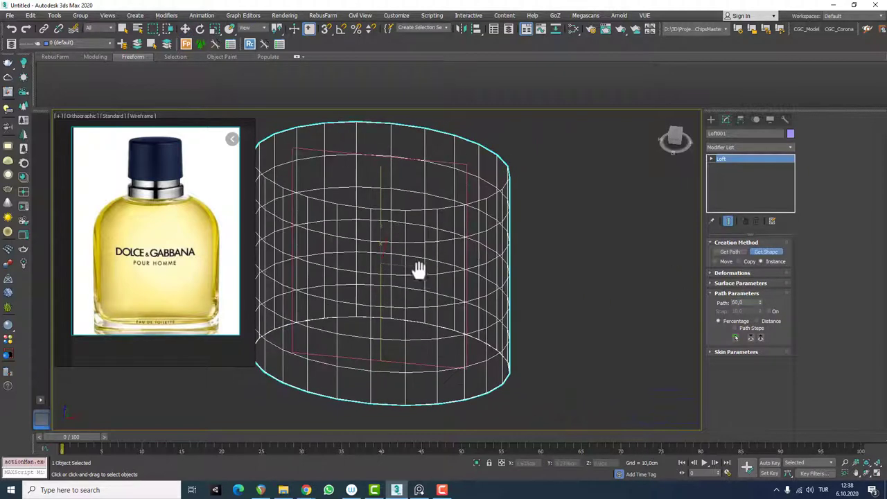
{"action": "scroll", "coordinate": [419, 270], "scroll_direction": "down", "scroll_amount": 5}
{"action": "middle_click_drag", "start_coordinate": [426, 309], "coordinate": [434, 287]}
{"action": "left_click", "coordinate": [508, 308]}
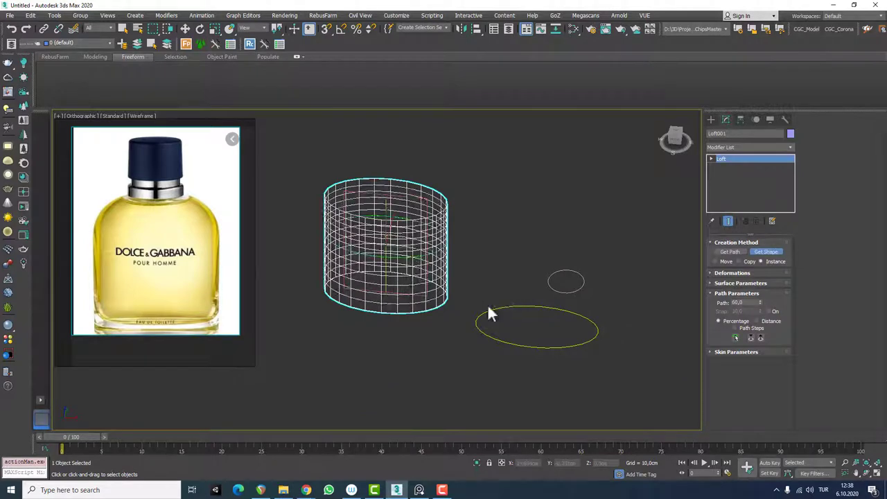
- Set the loft's path level to 75 percent and assign the small circle as the section shape forming the neck
{"action": "middle_click_drag", "start_coordinate": [489, 314], "coordinate": [432, 261], "text": "alt"}
{"action": "scroll", "coordinate": [446, 269], "scroll_direction": "up", "scroll_amount": 4}
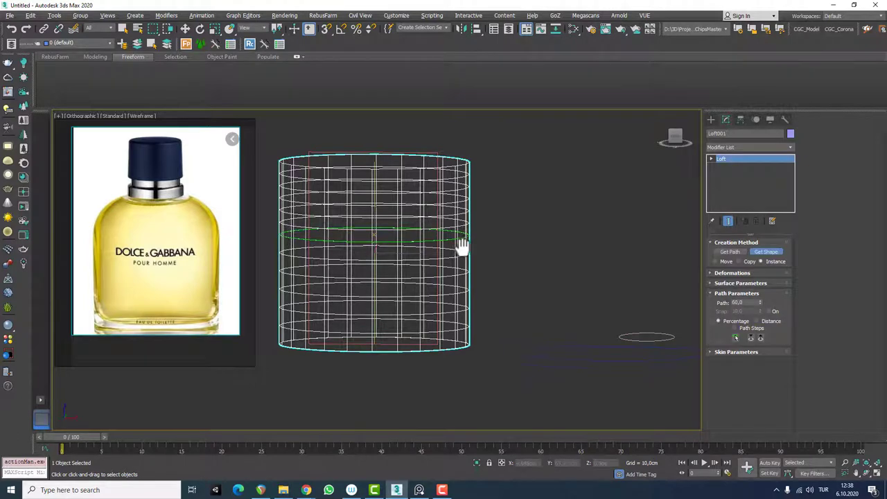
{"action": "middle_click_drag", "start_coordinate": [459, 246], "coordinate": [454, 253]}
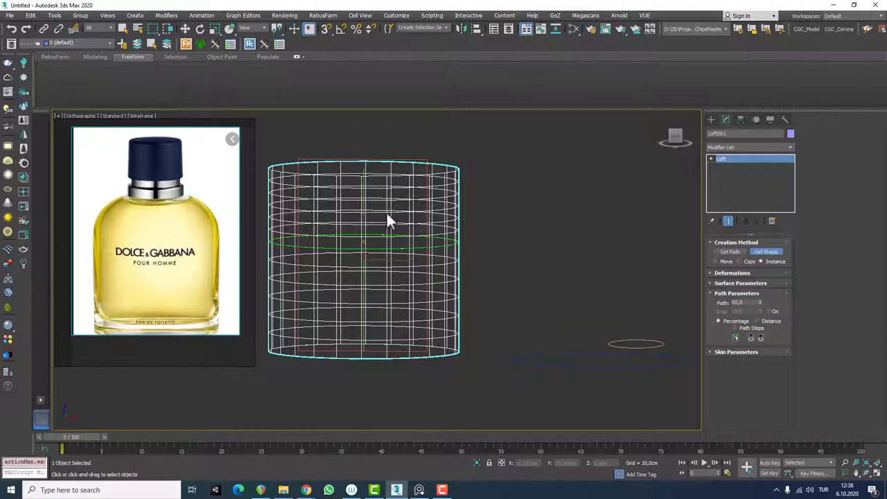
{"action": "middle_click_drag", "start_coordinate": [387, 217], "coordinate": [383, 223], "text": "alt"}
{"action": "left_click", "coordinate": [733, 303]}
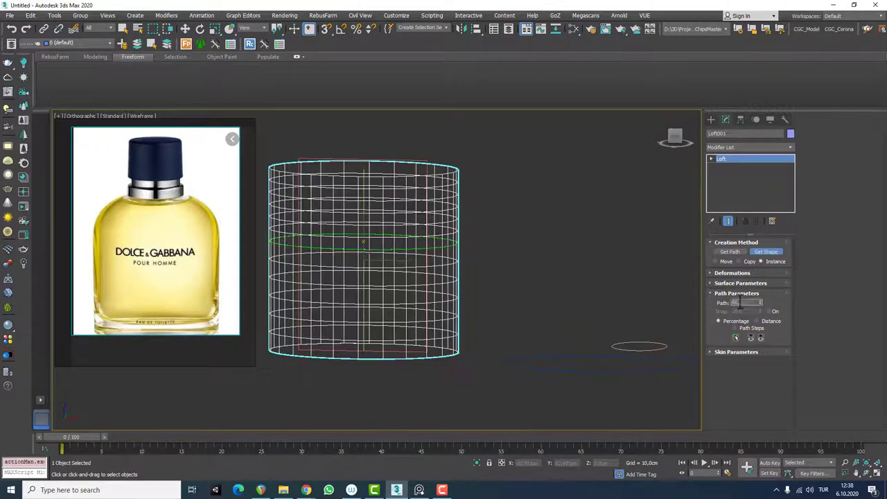
{"action": "type", "text": "75"}
{"action": "key", "text": "Return"}
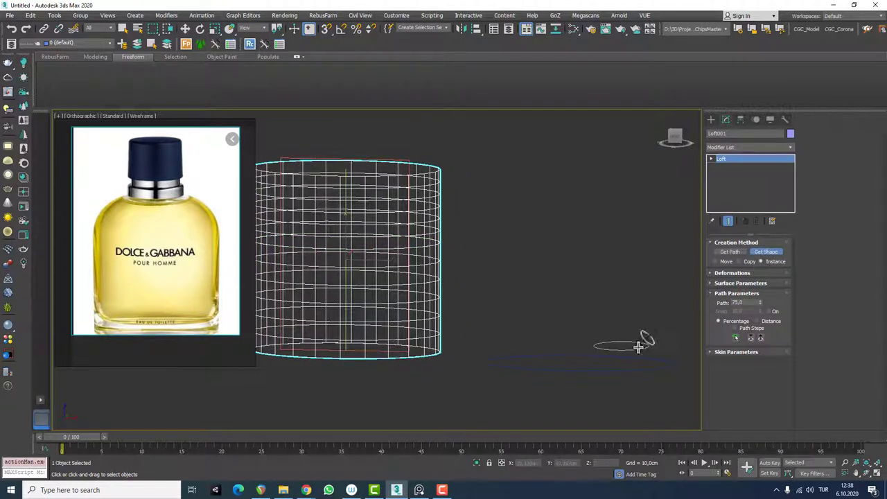
{"action": "left_click", "coordinate": [634, 341]}
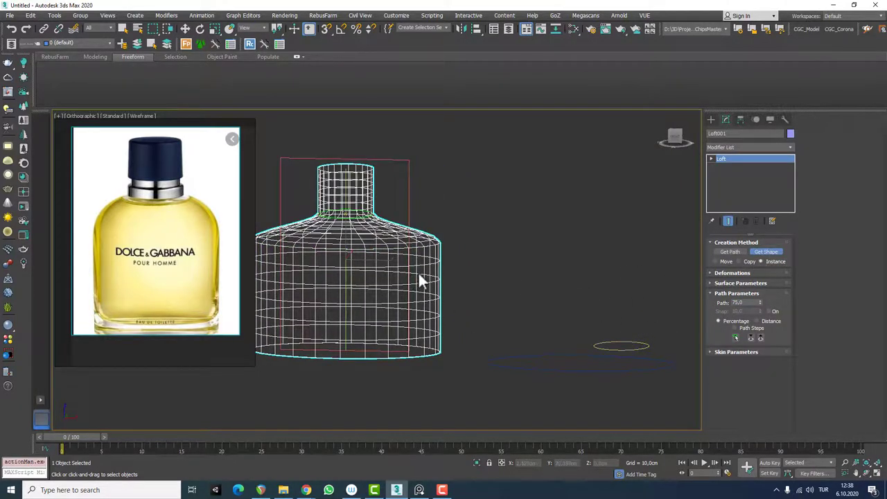
- Restore shaded display and examine the lofted bottle's shoulder and neck, ending the shape picking
{"action": "middle_click_drag", "start_coordinate": [418, 271], "coordinate": [392, 286], "text": "alt"}
{"action": "scroll", "coordinate": [393, 281], "scroll_direction": "up", "scroll_amount": 2}
{"action": "middle_click_drag", "start_coordinate": [406, 228], "coordinate": [421, 239], "text": "alt"}
{"action": "mouse_move", "coordinate": [421, 240]}
{"action": "middle_mouse_down"}
{"action": "mouse_move", "coordinate": [490, 228]}
{"action": "mouse_move", "coordinate": [531, 238]}
{"action": "middle_mouse_up"}
{"action": "key", "text": "F3"}
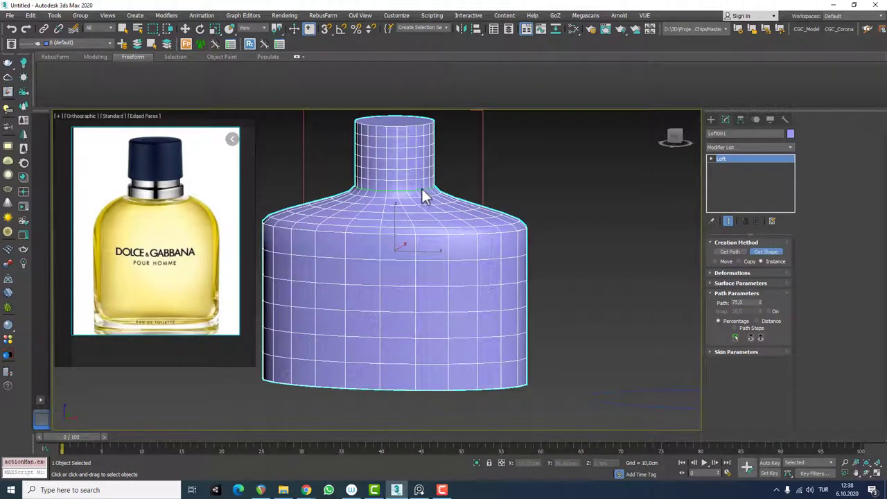
{"action": "key", "text": "w"}
{"action": "middle_click_drag", "start_coordinate": [560, 158], "coordinate": [572, 188]}
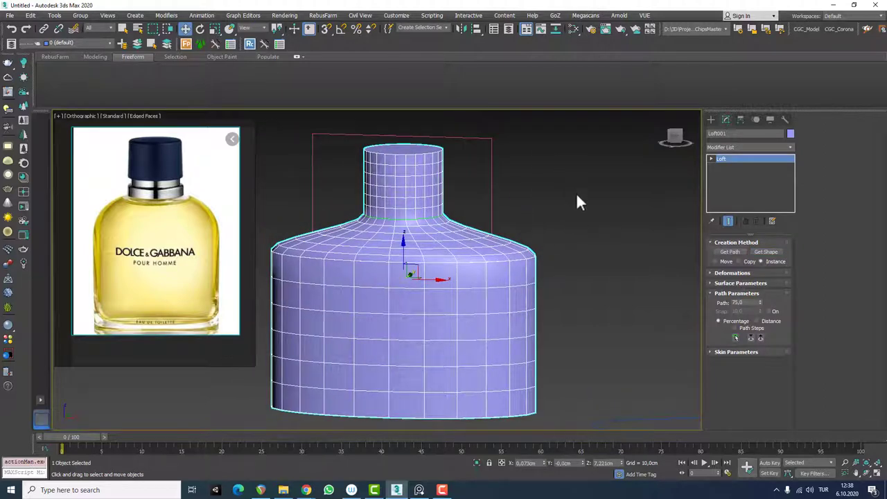
- Resize the source ellipse to about 7.4 cm long and 9.6 cm wide to reshape the bottle body
{"action": "middle_click_drag", "start_coordinate": [539, 257], "coordinate": [566, 313], "text": "alt"}
{"action": "left_click", "coordinate": [506, 336]}
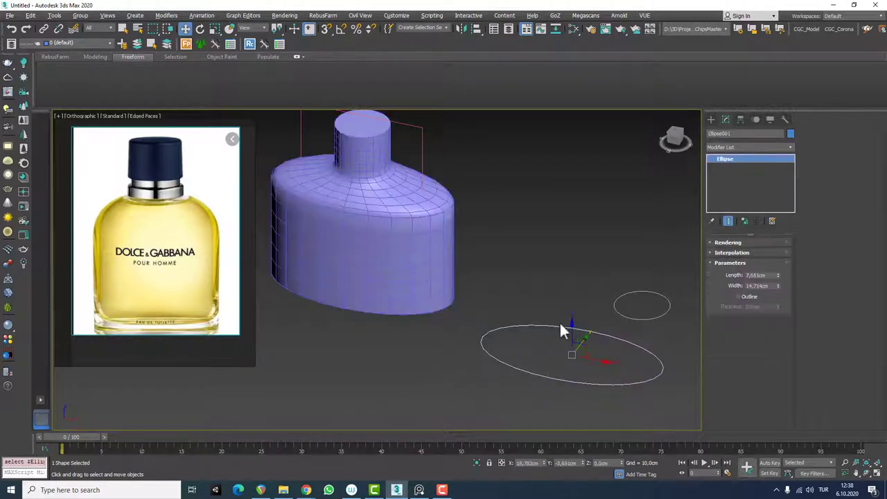
{"action": "left_click_drag", "start_coordinate": [778, 275], "coordinate": [784, 226]}
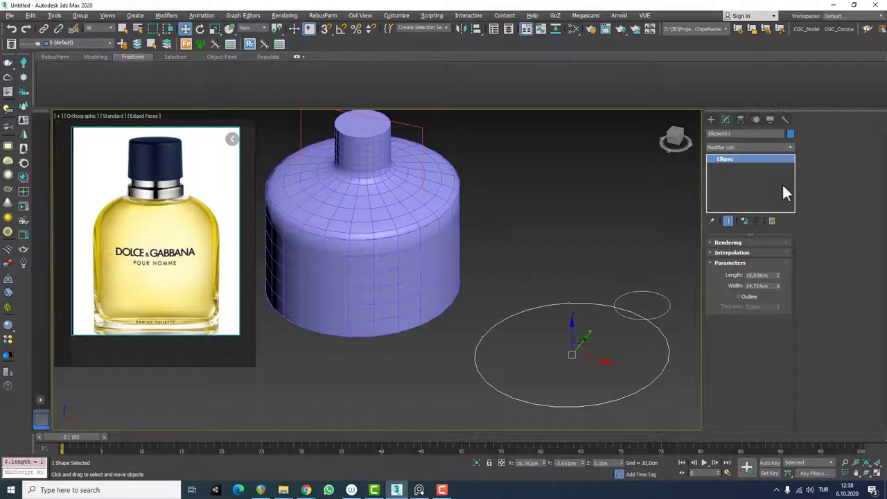
{"action": "left_click_drag", "start_coordinate": [779, 281], "coordinate": [780, 297]}
{"action": "left_click_drag", "start_coordinate": [777, 292], "coordinate": [778, 314]}
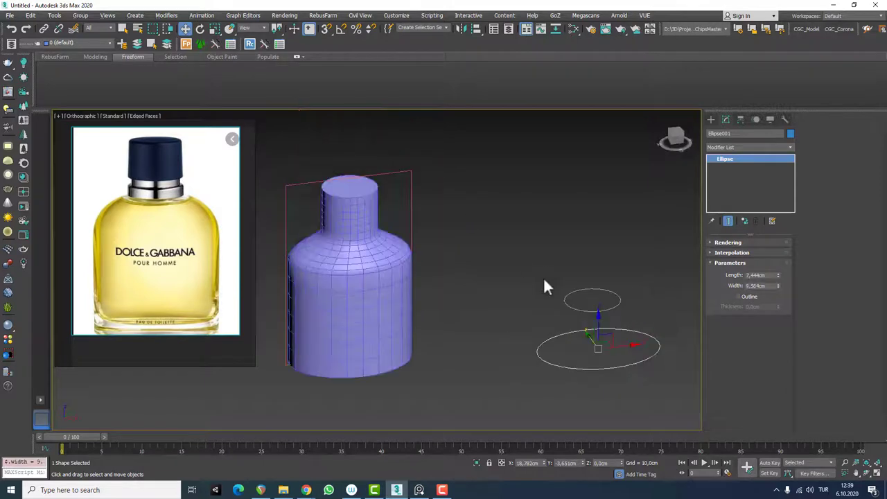
- Resize the source ellipse to about 6.5 cm long and 9.9 cm wide to flatten the bottle body
{"action": "middle_click_drag", "start_coordinate": [543, 291], "coordinate": [496, 284]}
{"action": "middle_click_drag", "start_coordinate": [496, 285], "coordinate": [502, 299]}
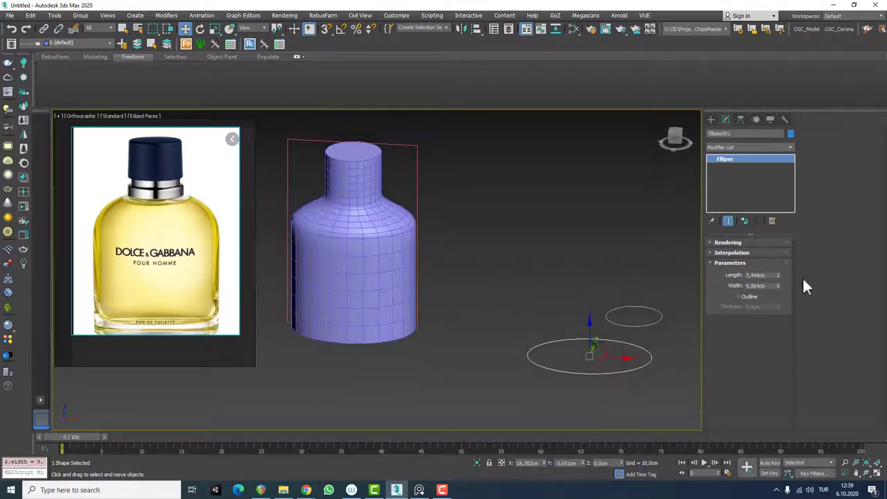
{"action": "left_click_drag", "start_coordinate": [777, 275], "coordinate": [777, 345]}
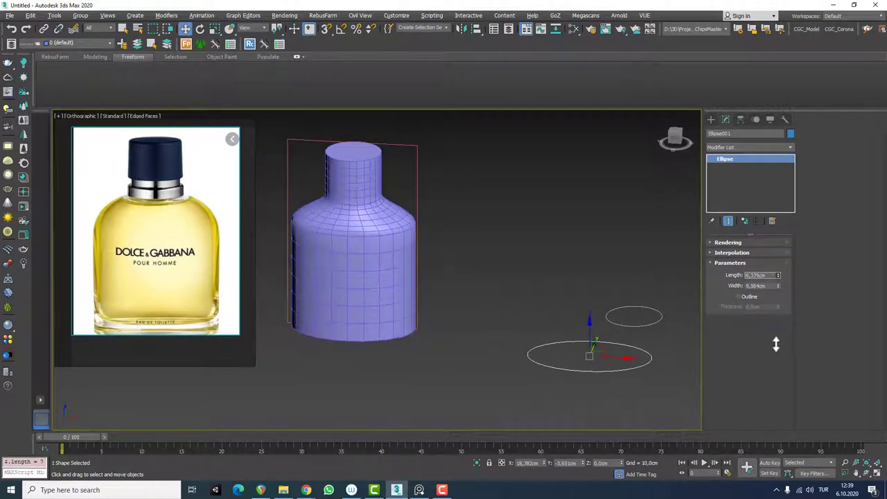
{"action": "mouse_move", "coordinate": [780, 272]}
{"action": "left_mouse_down"}
{"action": "mouse_move", "coordinate": [779, 257]}
{"action": "mouse_move", "coordinate": [780, 275]}
{"action": "mouse_move", "coordinate": [782, 269]}
{"action": "left_mouse_up"}
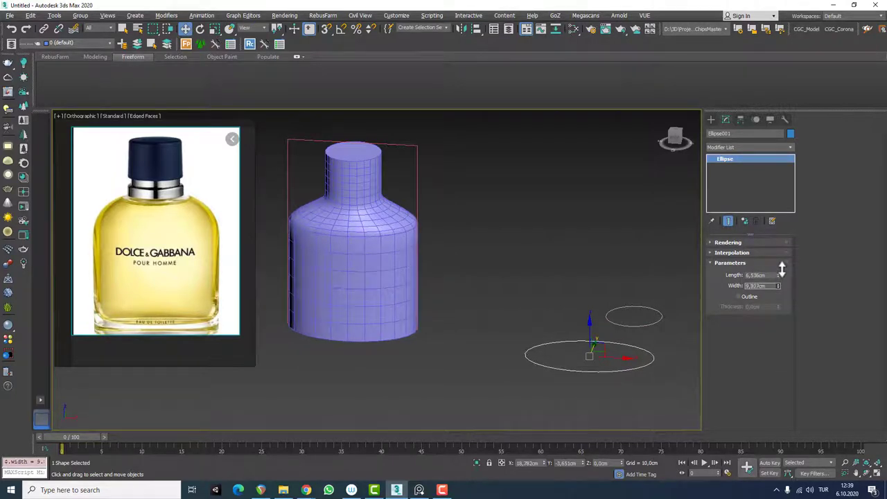
- Select the small source circle and reduce its radius to narrow the bottle's neck
{"action": "left_click", "coordinate": [662, 311]}
{"action": "left_click_drag", "start_coordinate": [774, 275], "coordinate": [765, 338]}
{"action": "middle_click_drag", "start_coordinate": [366, 217], "coordinate": [445, 207], "text": "alt"}
{"action": "scroll", "coordinate": [372, 183], "scroll_direction": "up", "scroll_amount": 2}
- Select the shoulder ellipse at the loft's Shape sub-object level and raise it to a path level of about 8.6 cm in wireframe display
{"action": "left_click", "coordinate": [374, 186]}
{"action": "scroll", "coordinate": [450, 209], "scroll_direction": "up", "scroll_amount": 2}
{"action": "left_click", "coordinate": [723, 158]}
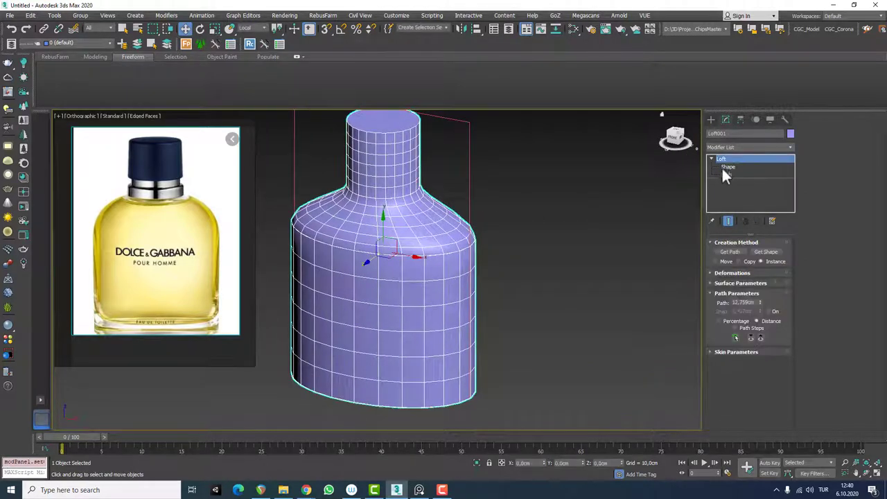
{"action": "left_click", "coordinate": [729, 167]}
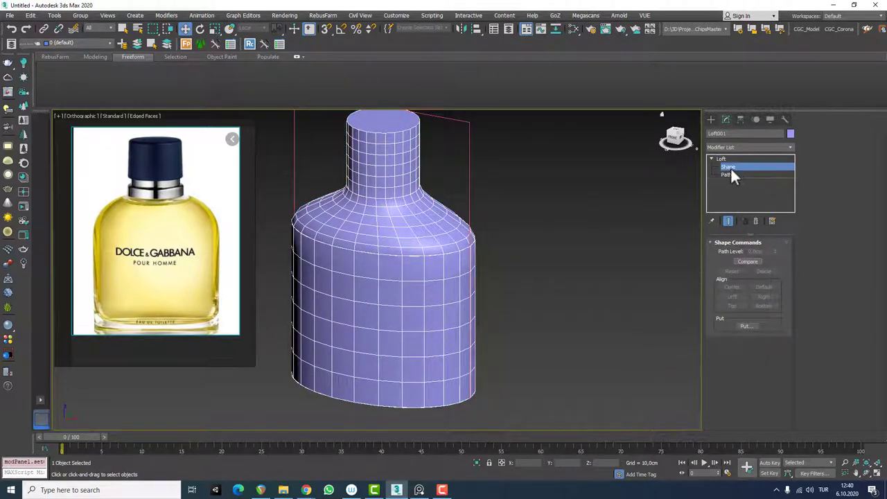
{"action": "left_click", "coordinate": [411, 256]}
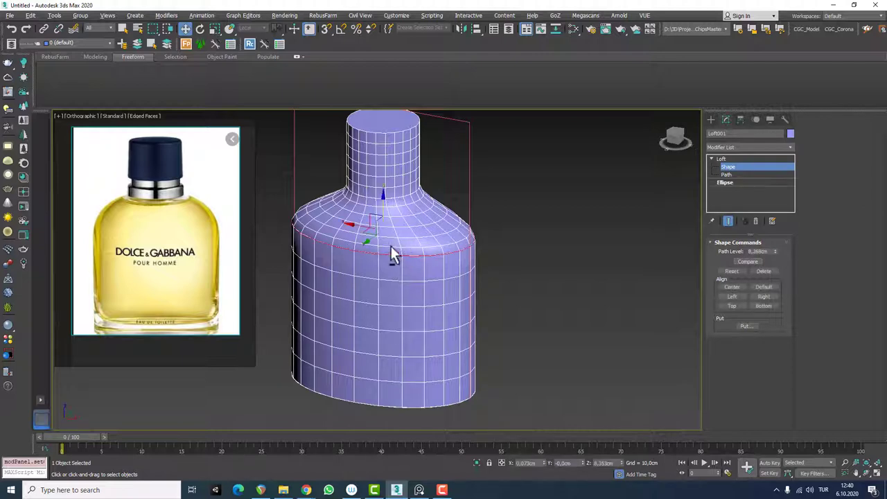
{"action": "middle_click_drag", "start_coordinate": [390, 245], "coordinate": [390, 220], "text": "alt"}
{"action": "left_click", "coordinate": [402, 188]}
{"action": "key", "text": "F3"}
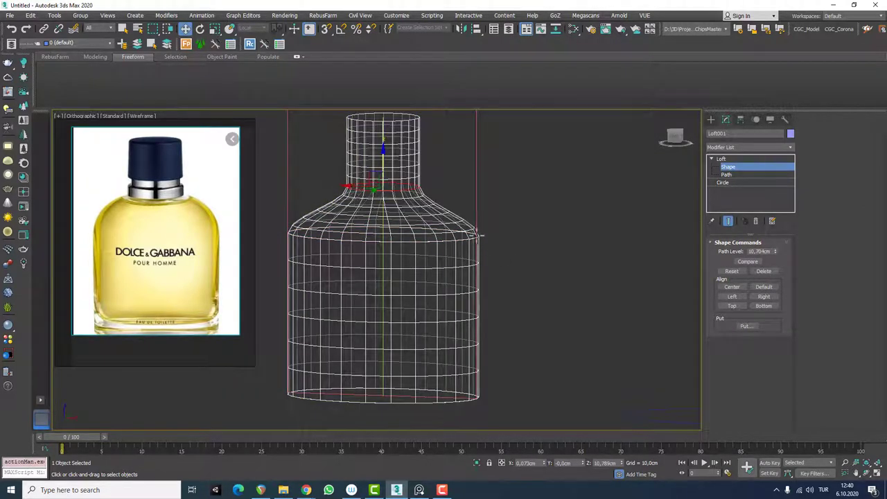
{"action": "left_click", "coordinate": [472, 237]}
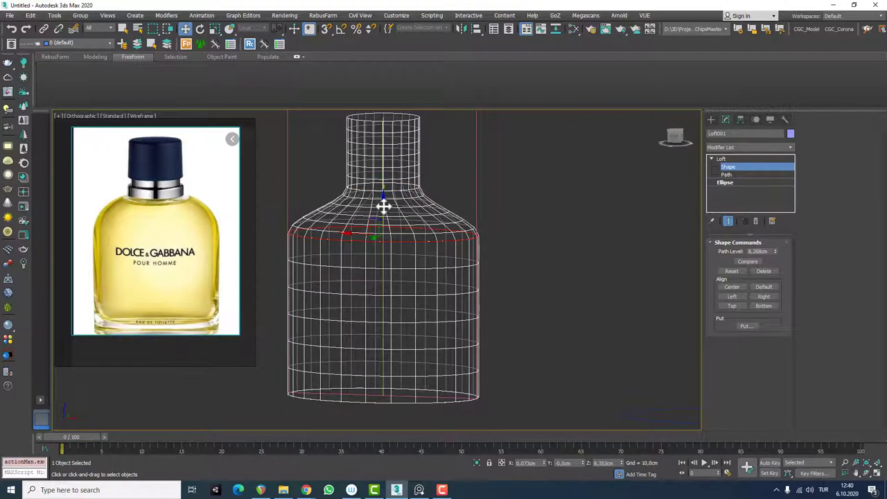
{"action": "mouse_move", "coordinate": [383, 206]}
{"action": "left_mouse_down"}
{"action": "mouse_move", "coordinate": [384, 238]}
{"action": "mouse_move", "coordinate": [388, 171]}
{"action": "mouse_move", "coordinate": [388, 199]}
{"action": "left_mouse_up"}
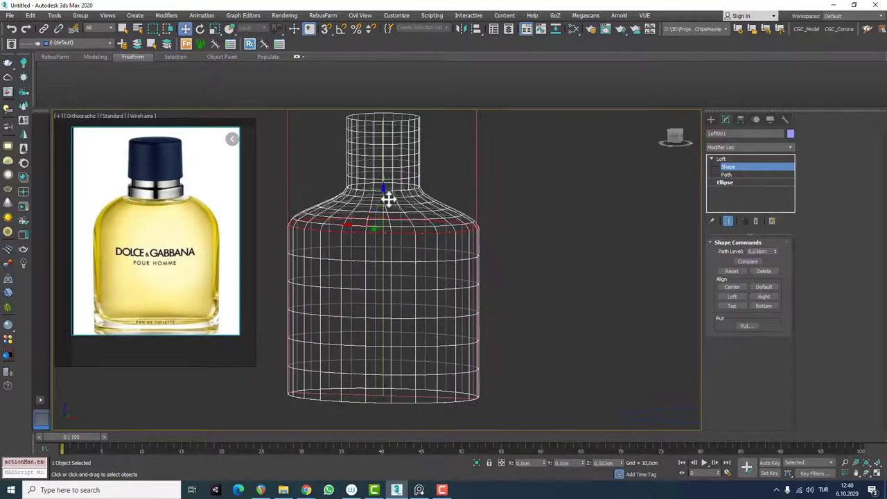
- Try shifting the shoulder section sideways off the path, return it to the centre and examine the bottle from several angles
{"action": "left_click_drag", "start_coordinate": [365, 228], "coordinate": [326, 228]}
{"action": "middle_click_drag", "start_coordinate": [360, 214], "coordinate": [409, 215], "text": "alt"}
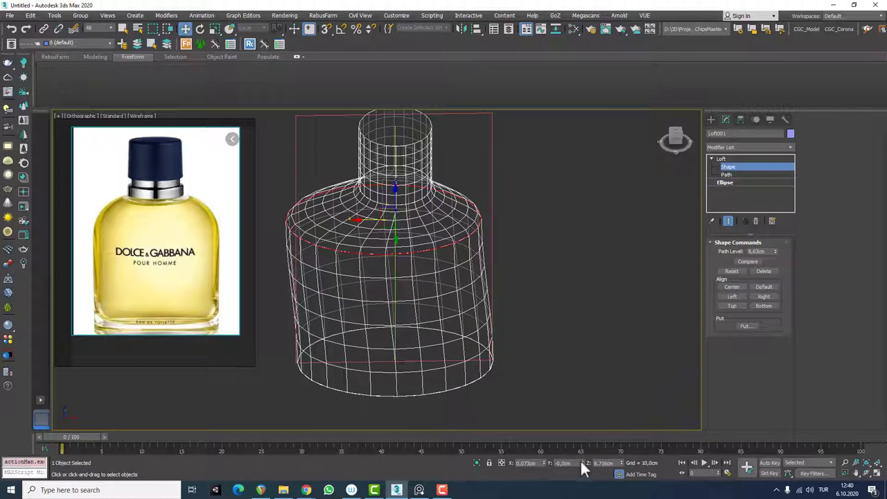
{"action": "left_click_drag", "start_coordinate": [371, 222], "coordinate": [382, 220]}
{"action": "middle_click_drag", "start_coordinate": [393, 252], "coordinate": [316, 236], "text": "alt"}
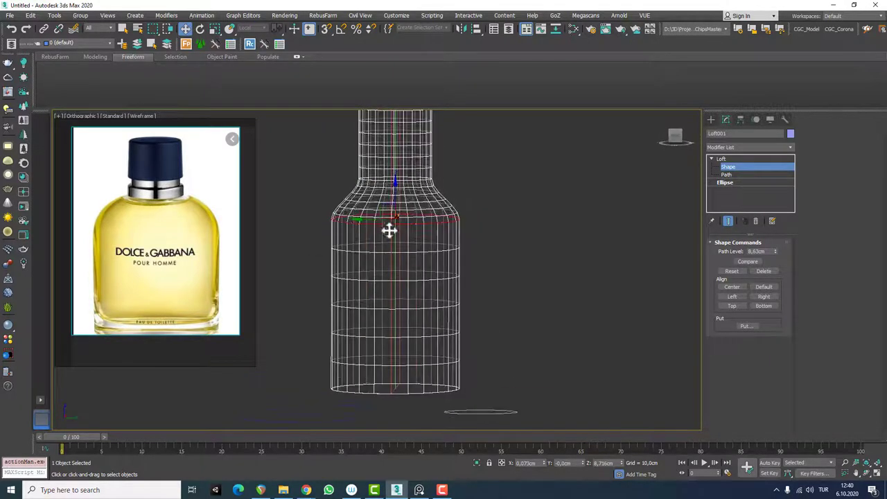
{"action": "middle_click_drag", "start_coordinate": [412, 251], "coordinate": [398, 270], "text": "alt"}
{"action": "middle_click_drag", "start_coordinate": [398, 270], "coordinate": [393, 250], "text": "alt"}
{"action": "scroll", "coordinate": [391, 249], "scroll_direction": "up", "scroll_amount": 2}
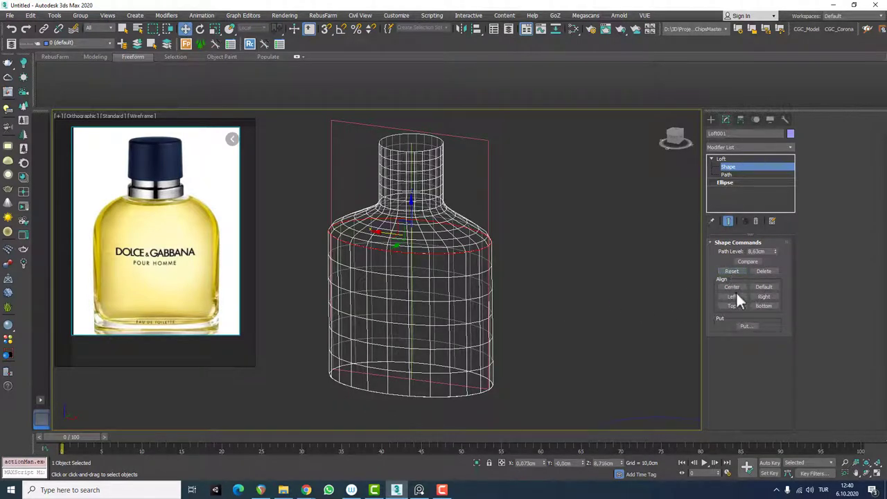
{"action": "middle_click_drag", "start_coordinate": [415, 243], "coordinate": [409, 224], "text": "alt"}
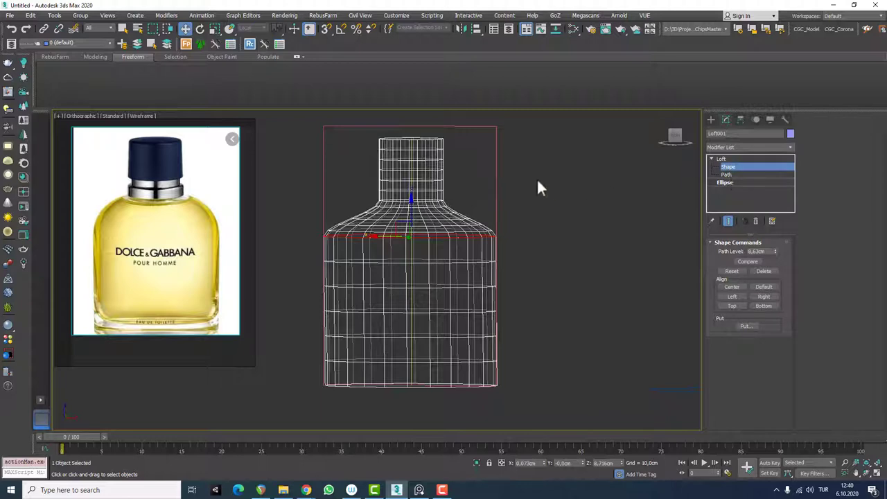
- Try tilting the loft by moving the top vertex of its vertical path line aside, and undo the move
{"action": "left_click", "coordinate": [417, 173]}
{"action": "left_click", "coordinate": [558, 181]}
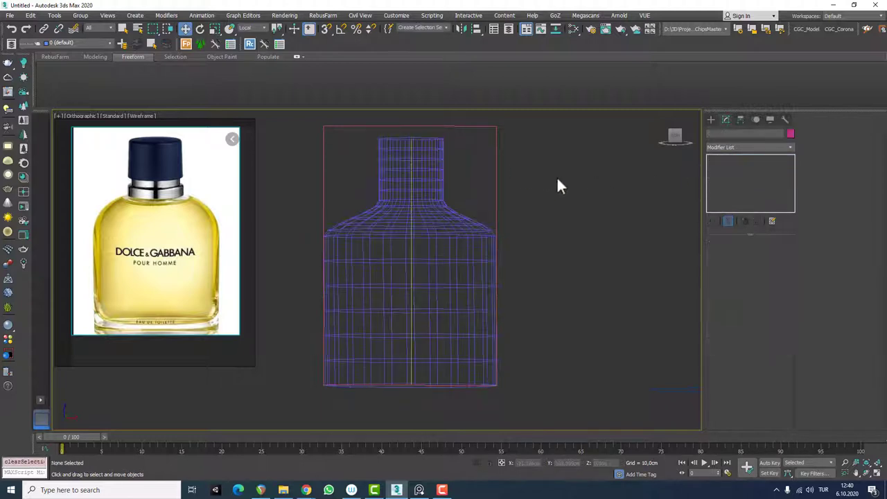
{"action": "left_click", "coordinate": [414, 144]}
{"action": "key", "text": "1"}
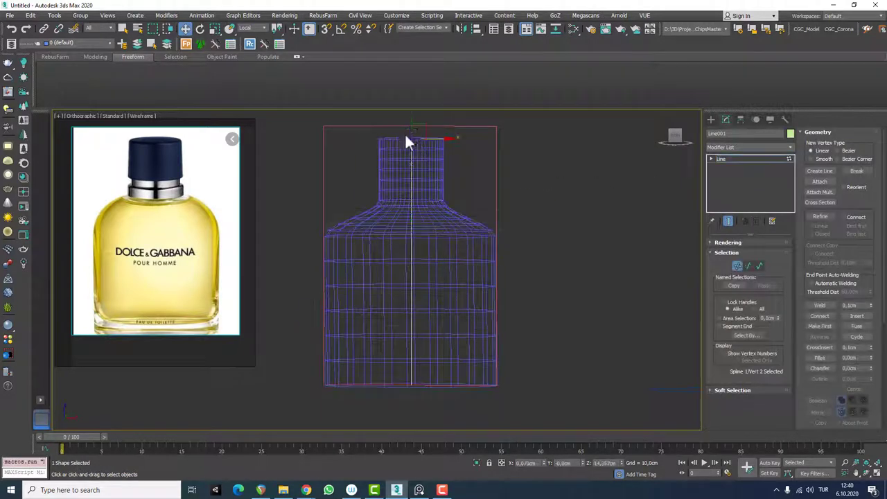
{"action": "middle_click_drag", "start_coordinate": [422, 175], "coordinate": [424, 213]}
{"action": "left_click_drag", "start_coordinate": [429, 162], "coordinate": [445, 160]}
{"action": "middle_click_drag", "start_coordinate": [445, 160], "coordinate": [572, 140], "text": "alt"}
{"action": "left_click_drag", "start_coordinate": [572, 140], "coordinate": [575, 129]}
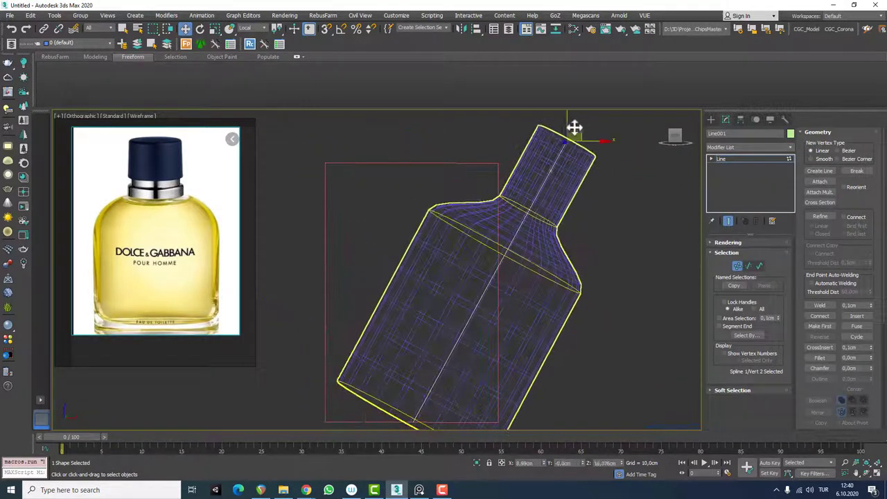
{"action": "key", "text": "ctrl+z"}
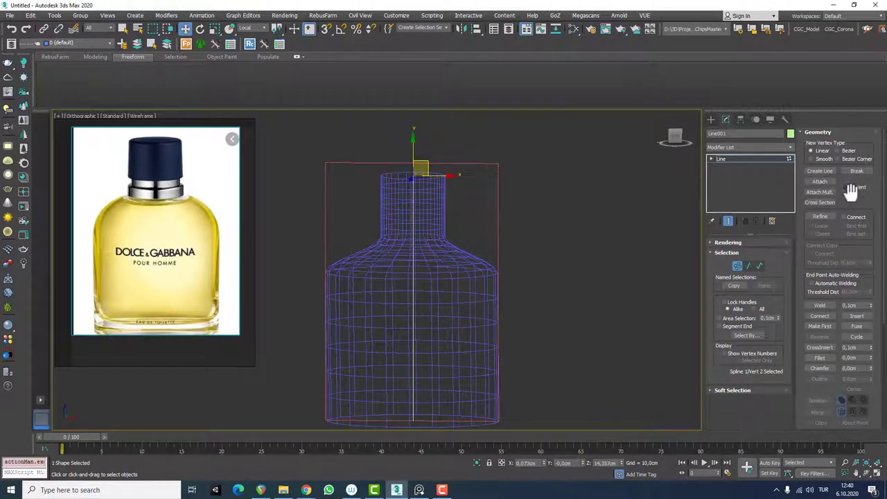
- Refine the vertical path line by adding a vertex near the base of the bottle's neck
{"action": "left_click_drag", "start_coordinate": [851, 193], "coordinate": [852, 157]}
{"action": "key", "text": "1"}
{"action": "key", "text": "1"}
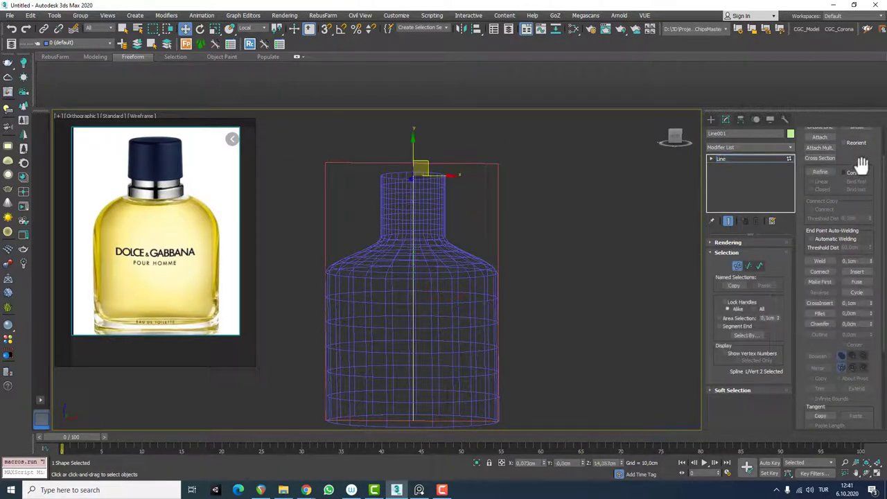
{"action": "left_click_drag", "start_coordinate": [844, 203], "coordinate": [844, 247]}
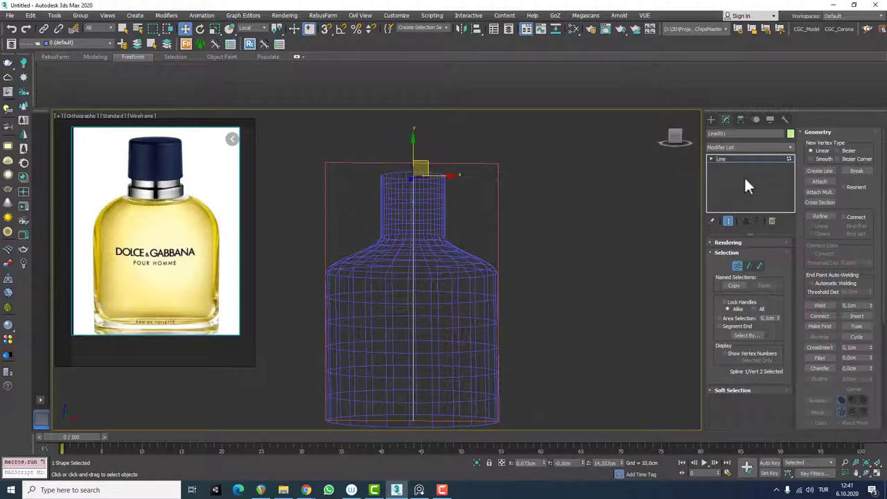
{"action": "left_click_drag", "start_coordinate": [820, 263], "coordinate": [815, 223]}
{"action": "left_click", "coordinate": [821, 215]}
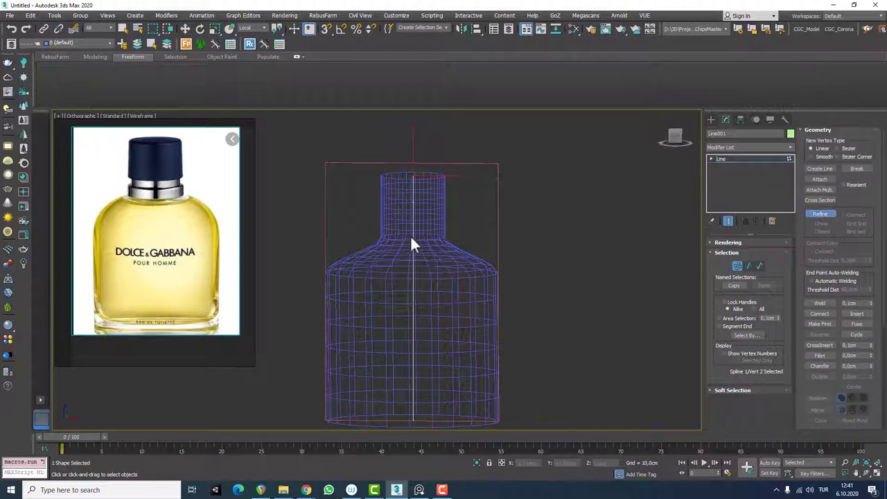
{"action": "left_click", "coordinate": [411, 235]}
{"action": "right_click", "coordinate": [427, 216]}
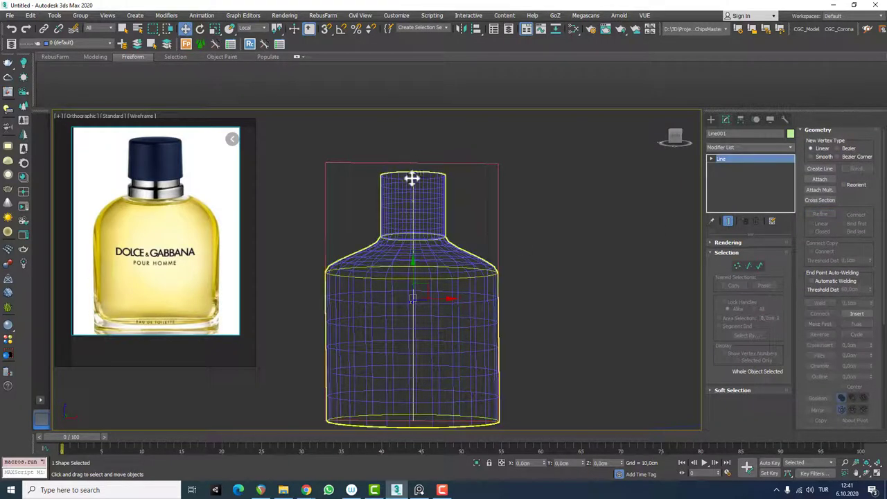
- Try bending the loft by moving the path's top vertex far aside and smoothing the middle vertex, and undo the bend
{"action": "left_click_drag", "start_coordinate": [429, 163], "coordinate": [628, 99]}
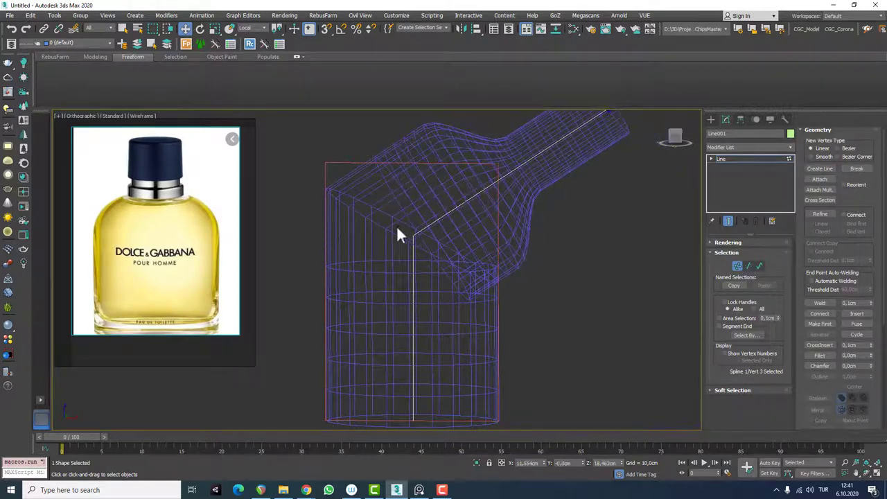
{"action": "right_click", "coordinate": [423, 246]}
{"action": "left_click", "coordinate": [412, 188]}
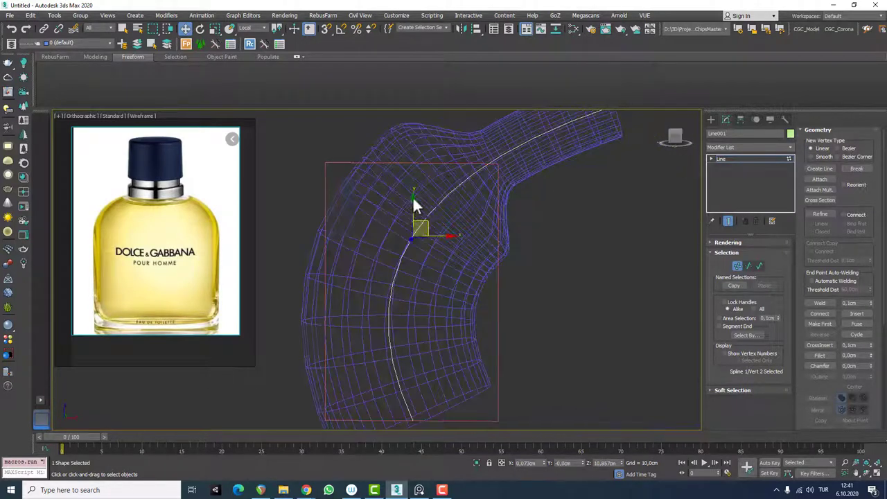
{"action": "scroll", "coordinate": [379, 210], "scroll_direction": "down", "scroll_amount": 5}
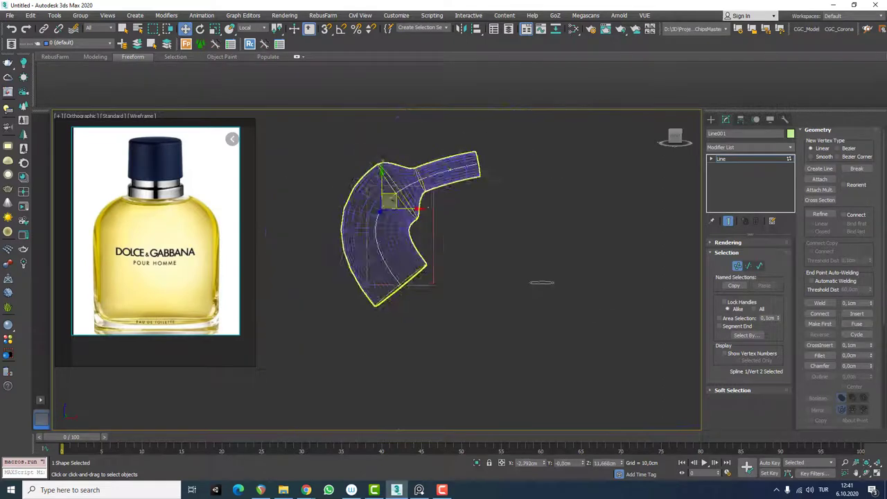
{"action": "middle_click_drag", "start_coordinate": [447, 264], "coordinate": [381, 253], "text": "alt"}
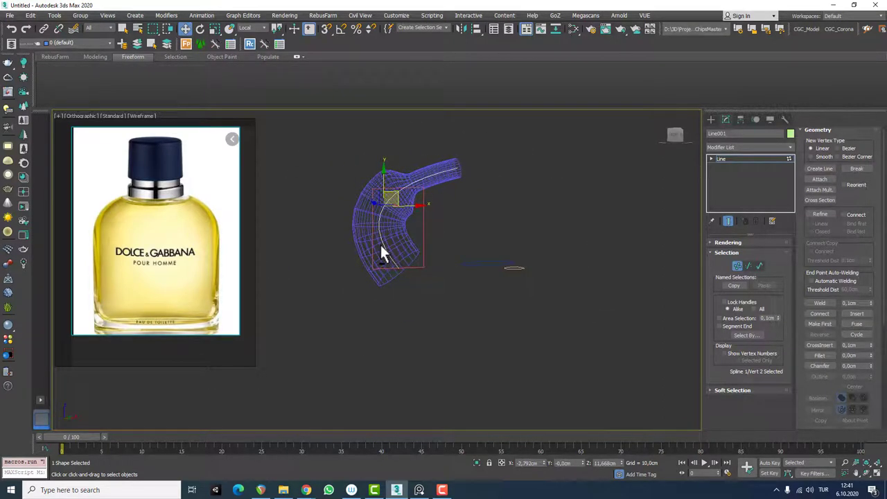
{"action": "left_click", "coordinate": [721, 159]}
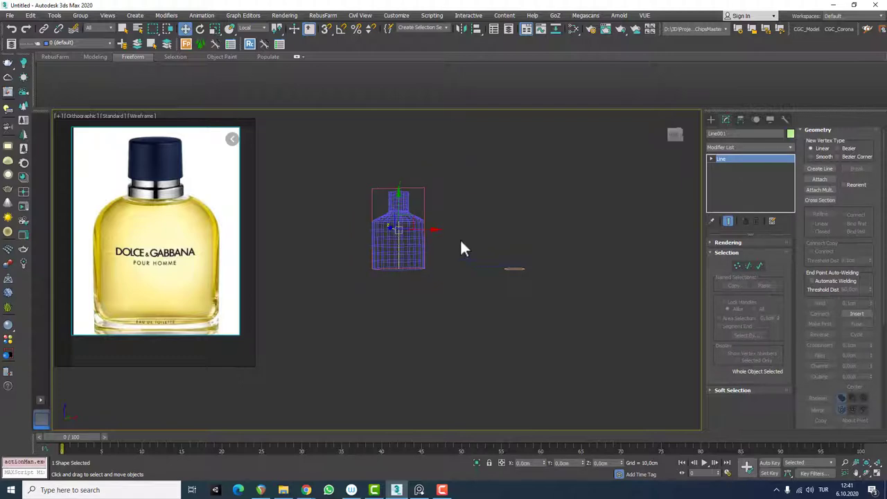
- Draw the cap's half profile as an open line in the Front view, notched beside the neck and ending above it at the bottle's axis
{"action": "key", "text": "f"}
{"action": "key", "text": "z"}
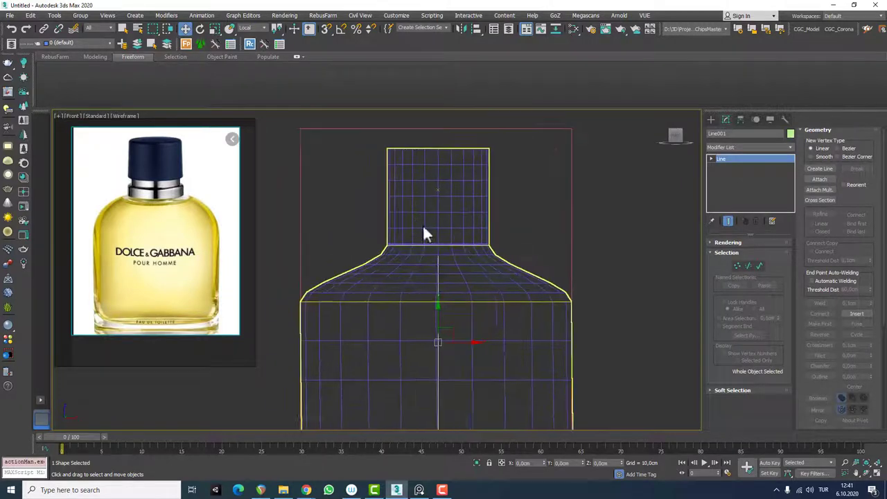
{"action": "left_click", "coordinate": [425, 233]}
{"action": "left_click", "coordinate": [712, 120]}
{"action": "left_click", "coordinate": [721, 132]}
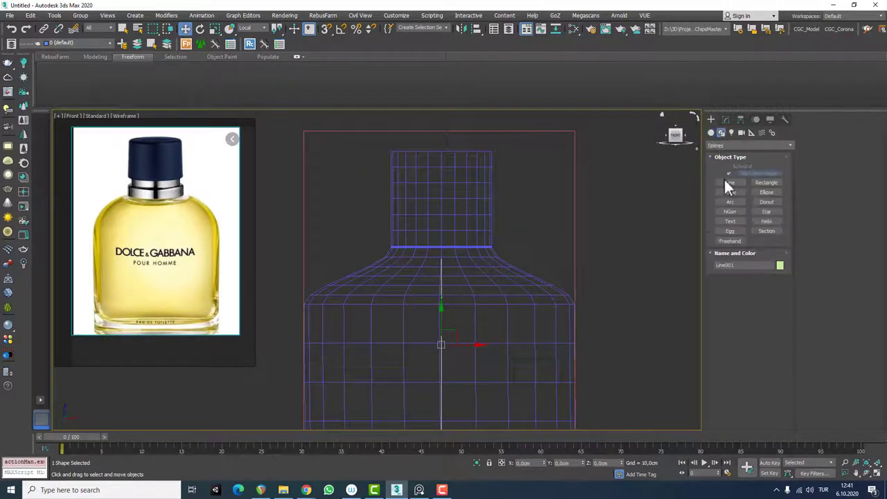
{"action": "left_click", "coordinate": [730, 183]}
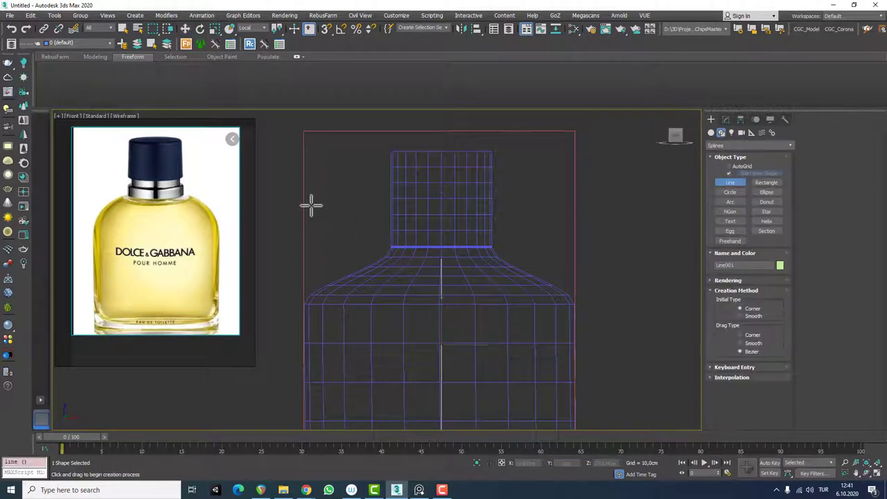
{"action": "left_click", "coordinate": [384, 242]}
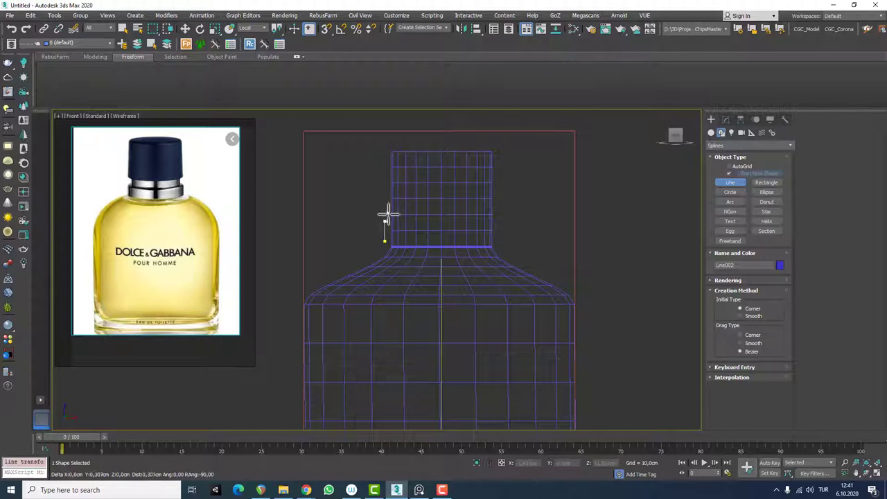
{"action": "left_click", "coordinate": [388, 216]}
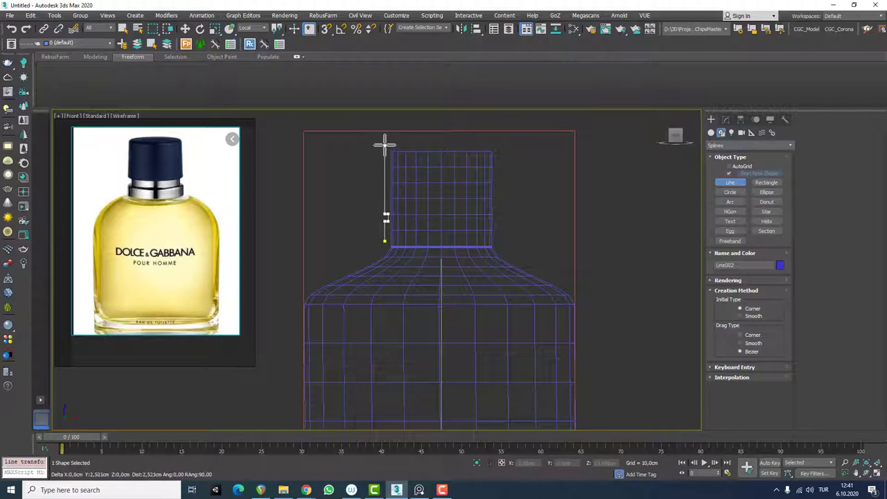
{"action": "left_click", "coordinate": [385, 146]}
{"action": "left_click", "coordinate": [441, 146]}
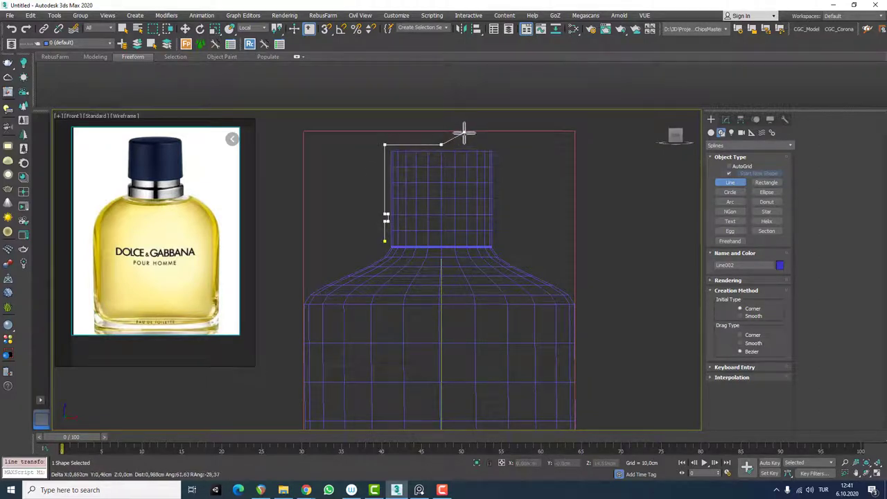
{"action": "right_click", "coordinate": [463, 132]}
{"action": "right_click", "coordinate": [463, 133]}
- Apply a Lathe modifier to the cap profile line
{"action": "left_click", "coordinate": [726, 119]}
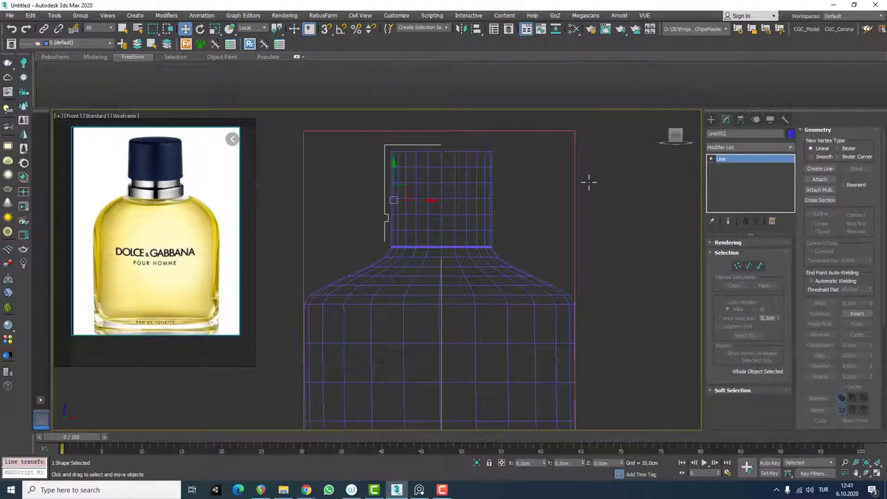
{"action": "left_click", "coordinate": [712, 143]}
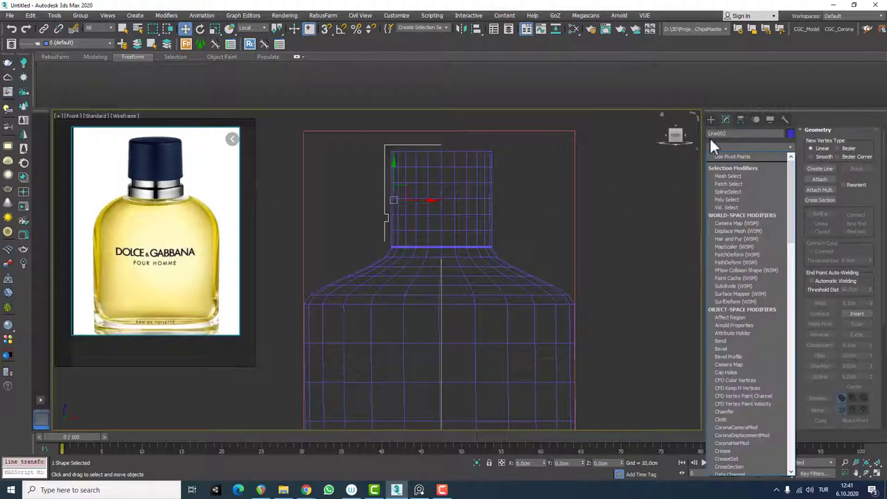
{"action": "key", "text": "l"}
{"action": "key", "text": "Return"}
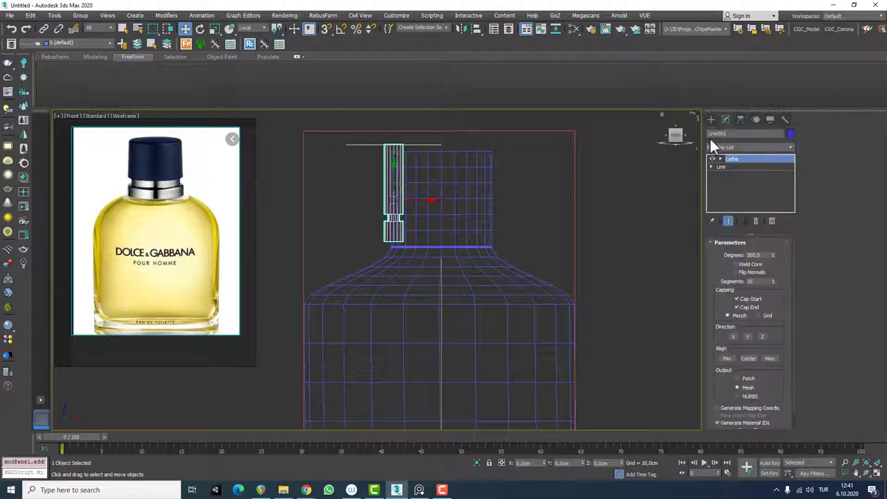
- Move the Lathe axis sideways to the bottle's centre line so the revolved profile fits around the neck
{"action": "key", "text": "1"}
{"action": "left_click_drag", "start_coordinate": [418, 200], "coordinate": [472, 199]}
{"action": "key", "text": "F3"}
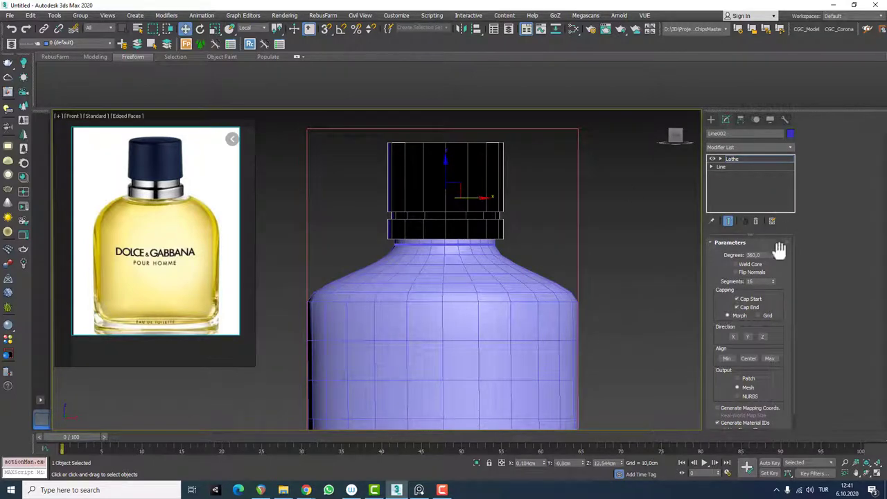
- Flip the normals of the lathed cap
{"action": "scroll", "coordinate": [787, 260], "scroll_direction": "down", "scroll_amount": 1}
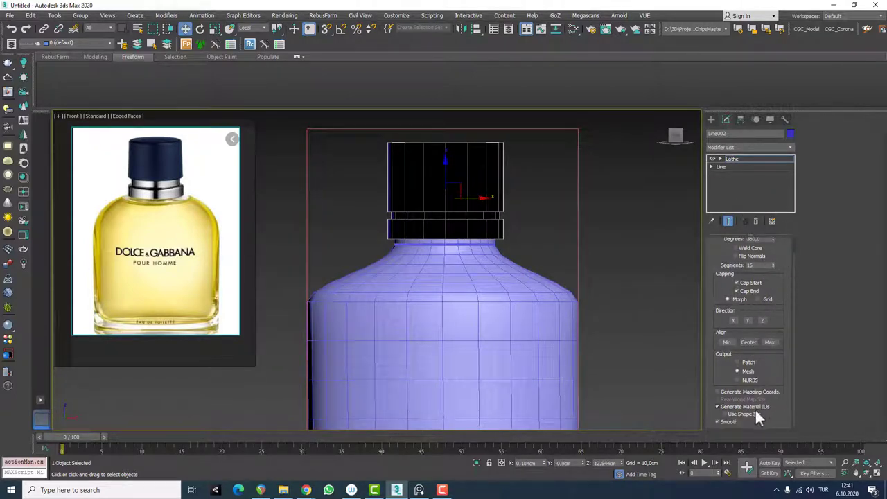
{"action": "left_click_drag", "start_coordinate": [777, 282], "coordinate": [777, 297]}
{"action": "left_click", "coordinate": [746, 270]}
{"action": "mouse_move", "coordinate": [428, 198]}
{"action": "middle_mouse_down", "text": "alt"}
{"action": "mouse_move", "coordinate": [428, 220]}
{"action": "mouse_move", "coordinate": [482, 220]}
{"action": "mouse_move", "coordinate": [423, 208]}
{"action": "middle_mouse_up", "text": "alt"}
{"action": "scroll", "coordinate": [424, 145], "scroll_direction": "up", "scroll_amount": 3}
{"action": "middle_click_drag", "start_coordinate": [424, 145], "coordinate": [415, 156], "text": "alt"}
- Edit the cap's base profile line at vertex level in the Front view and select its top outer corner vertex
{"action": "left_click", "coordinate": [726, 169]}
{"action": "key", "text": "f"}
{"action": "scroll", "coordinate": [424, 201], "scroll_direction": "up", "scroll_amount": 8}
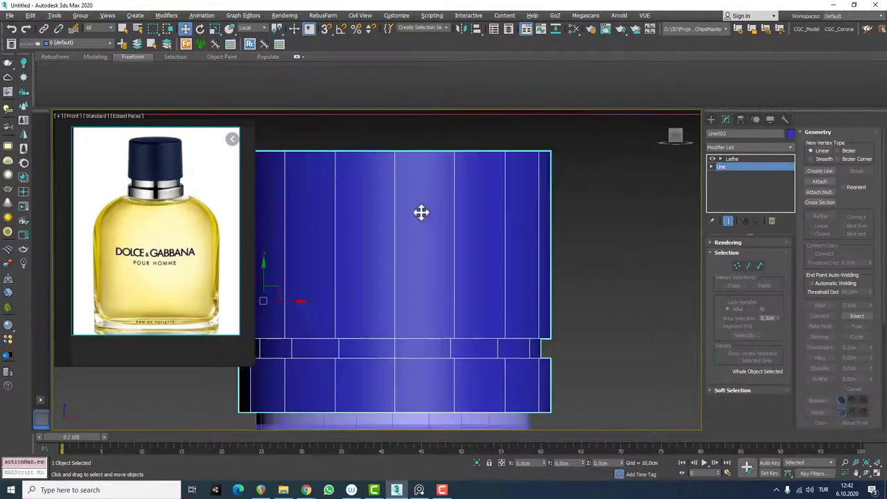
{"action": "middle_click_drag", "start_coordinate": [422, 212], "coordinate": [520, 195]}
{"action": "key", "text": "1"}
{"action": "scroll", "coordinate": [370, 174], "scroll_direction": "down", "scroll_amount": 3}
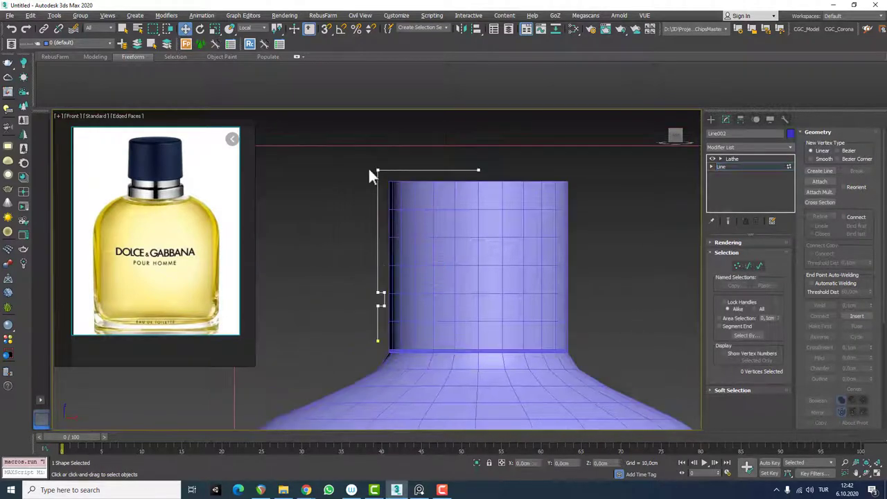
{"action": "left_click", "coordinate": [378, 169]}
{"action": "scroll", "coordinate": [378, 169], "scroll_direction": "up", "scroll_amount": 3}
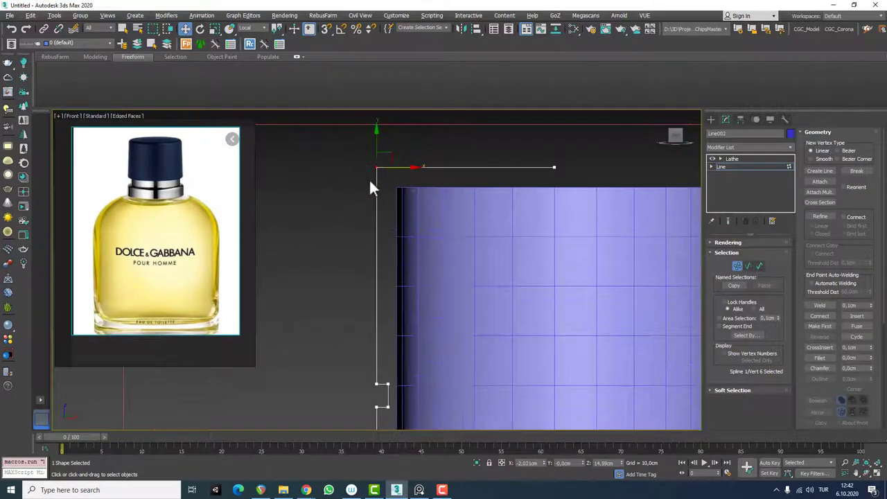
{"action": "left_click", "coordinate": [753, 168]}
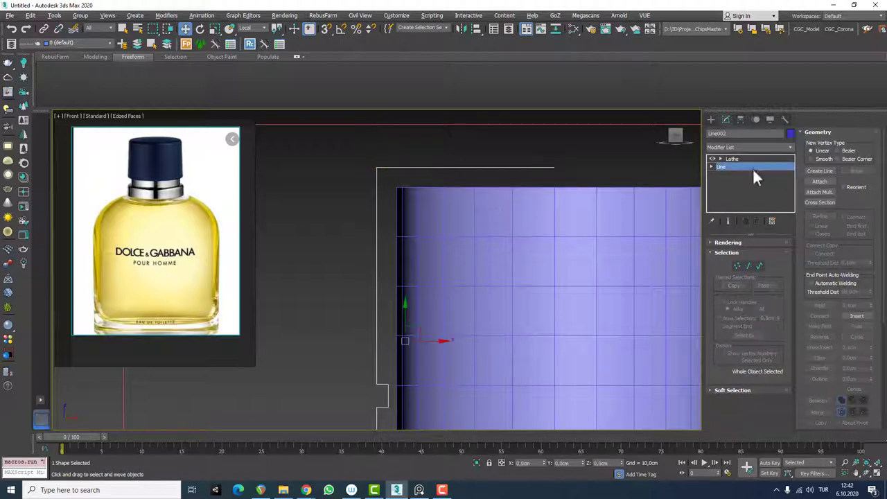
{"action": "left_click", "coordinate": [748, 159]}
{"action": "left_click", "coordinate": [738, 167]}
{"action": "left_click", "coordinate": [736, 167]}
{"action": "left_click", "coordinate": [601, 184]}
{"action": "left_click", "coordinate": [521, 177]}
{"action": "left_click", "coordinate": [749, 167]}
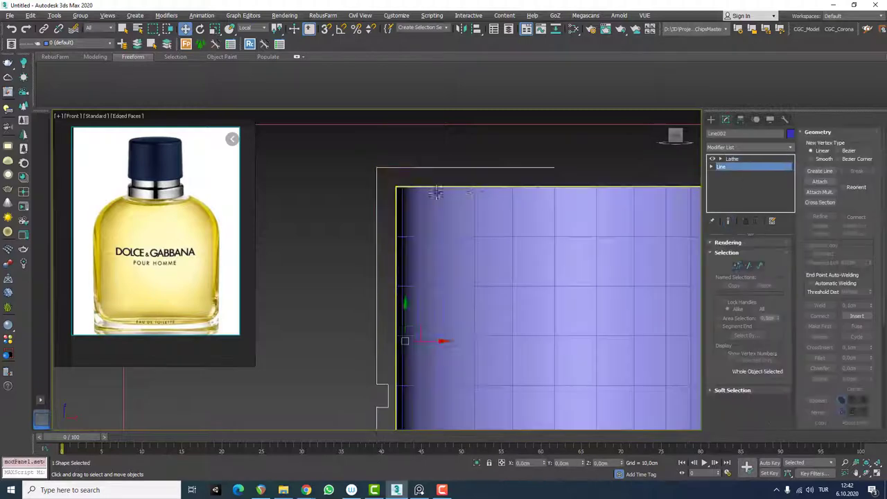
- Fillet the top outer corner vertex of the cap profile into a generous rounded corner
{"action": "left_click", "coordinate": [376, 167]}
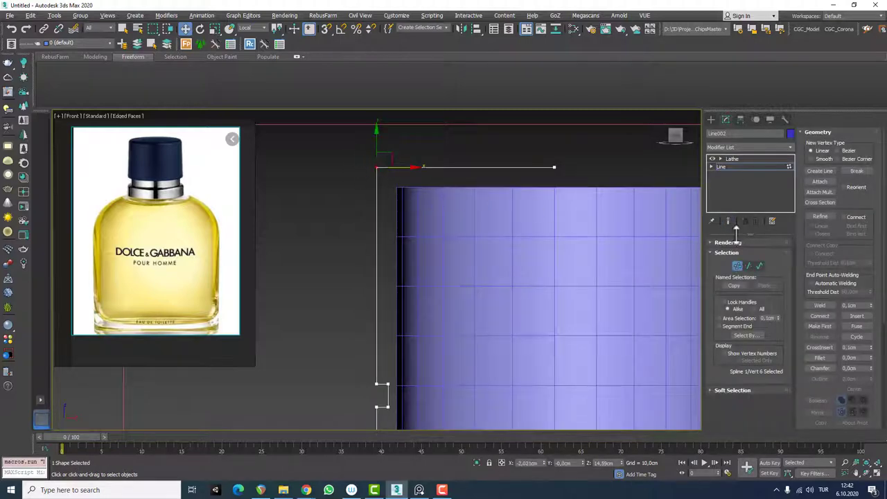
{"action": "left_click_drag", "start_coordinate": [873, 250], "coordinate": [875, 162]}
{"action": "left_click_drag", "start_coordinate": [871, 272], "coordinate": [872, 269]}
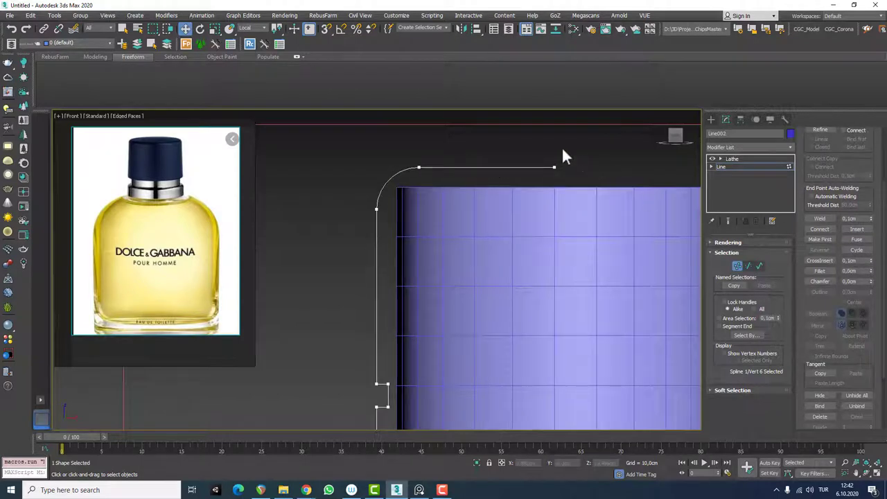
- Raise the profile's end vertex at the axis slightly, convert it to Bezier and level its handle to form a gentle dome
{"action": "left_click", "coordinate": [554, 167]}
{"action": "middle_click_drag", "start_coordinate": [550, 154], "coordinate": [553, 171]}
{"action": "left_click_drag", "start_coordinate": [557, 155], "coordinate": [558, 156]}
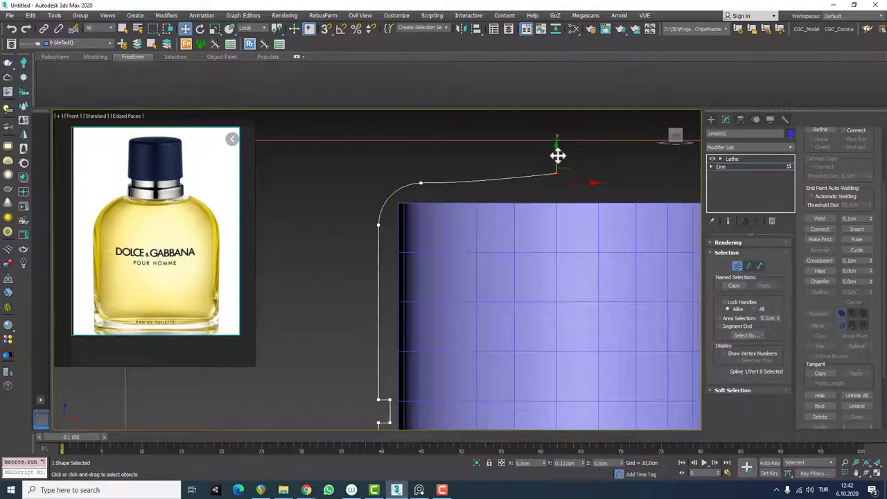
{"action": "right_click", "coordinate": [549, 167]}
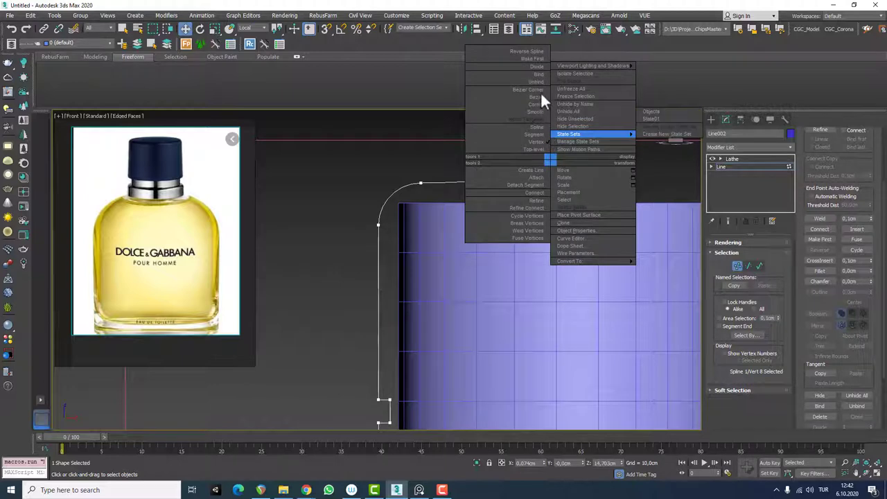
{"action": "left_click", "coordinate": [532, 97]}
{"action": "left_click_drag", "start_coordinate": [513, 180], "coordinate": [450, 171]}
- Adjust the upper fillet vertex and its Bezier handles so the rounded corner flows smoothly into the domed top
{"action": "left_click", "coordinate": [422, 182]}
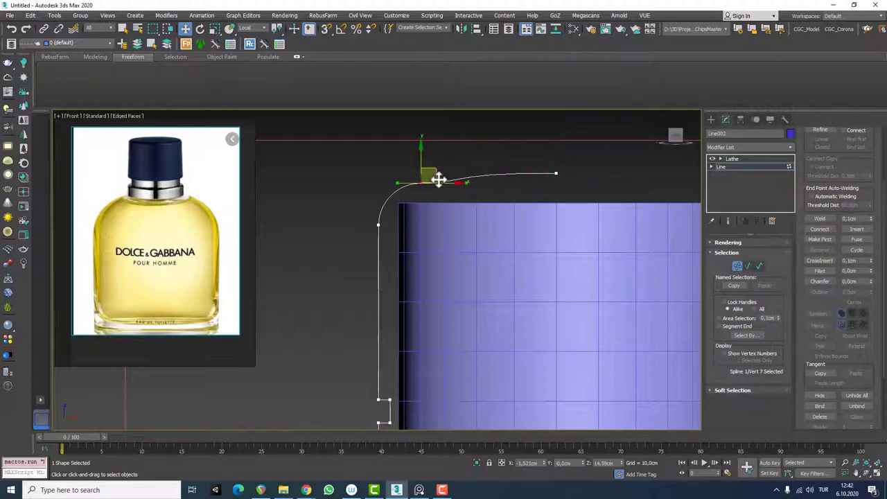
{"action": "left_click_drag", "start_coordinate": [399, 185], "coordinate": [398, 190]}
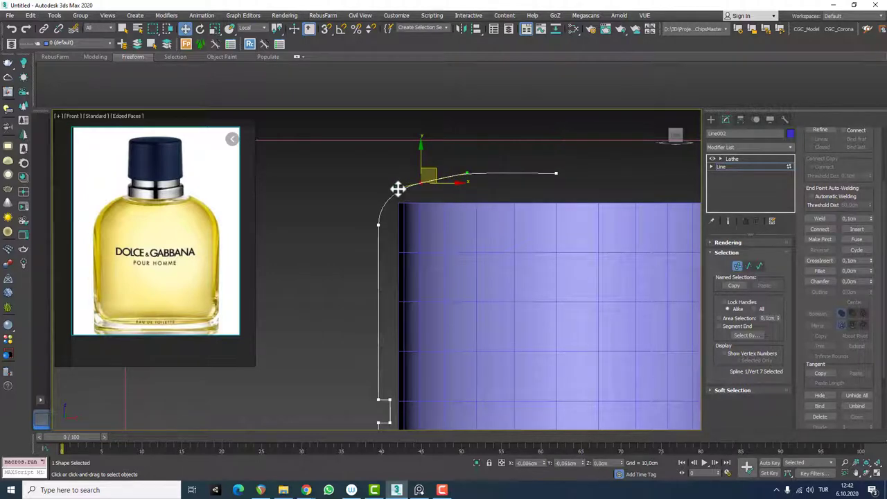
{"action": "left_click_drag", "start_coordinate": [437, 169], "coordinate": [491, 172]}
{"action": "left_click", "coordinate": [554, 172]}
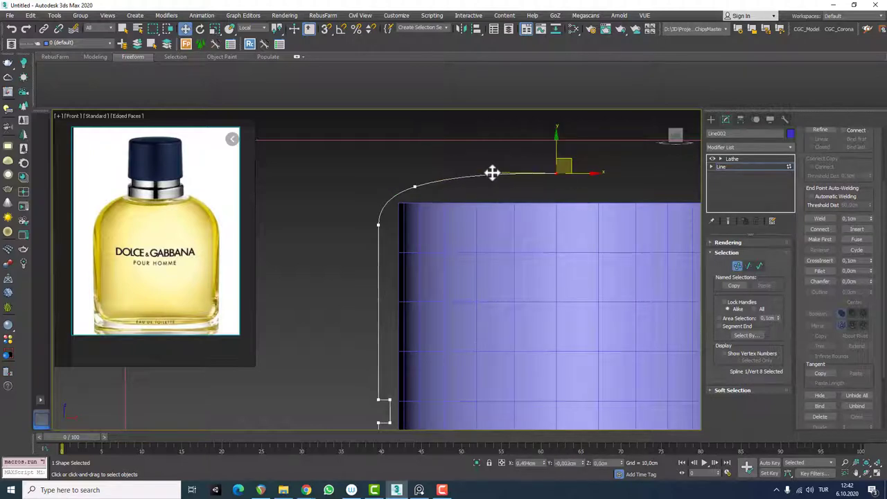
- Show the lathed end result and examine the domed cap from an angle in shaded display without edges
{"action": "scroll", "coordinate": [485, 167], "scroll_direction": "down", "scroll_amount": 6}
{"action": "key", "text": "shift+e"}
{"action": "scroll", "coordinate": [491, 201], "scroll_direction": "up", "scroll_amount": 2}
{"action": "middle_click_drag", "start_coordinate": [484, 193], "coordinate": [498, 168], "text": "alt"}
{"action": "key", "text": "F3"}
{"action": "key", "text": "F3"}
{"action": "key", "text": "F4"}
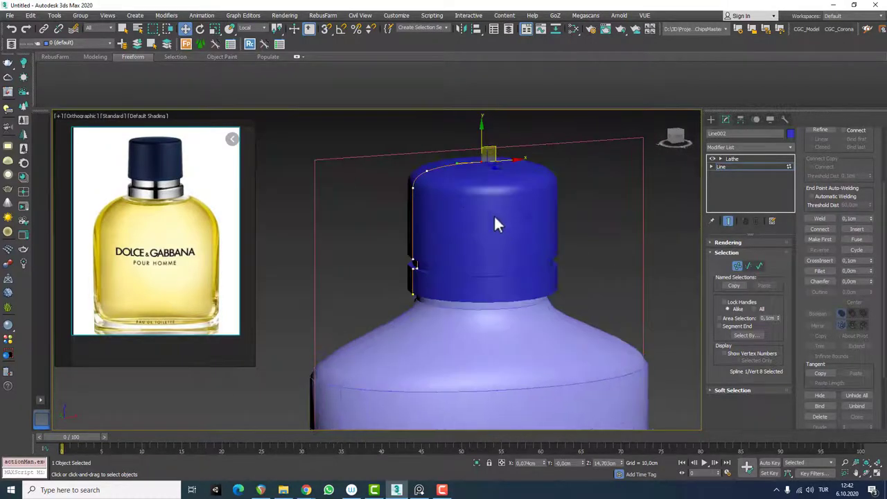
{"action": "mouse_move", "coordinate": [495, 218]}
{"action": "middle_mouse_down", "text": "alt"}
{"action": "mouse_move", "coordinate": [432, 216]}
{"action": "mouse_move", "coordinate": [476, 202]}
{"action": "mouse_move", "coordinate": [485, 224]}
{"action": "mouse_move", "coordinate": [454, 249]}
{"action": "middle_mouse_up", "text": "alt"}
{"action": "scroll", "coordinate": [451, 239], "scroll_direction": "up", "scroll_amount": 1}
- Fillet the four corner vertices of the cap profile's notch by 0,05 cm, then finish editing the line
{"action": "key", "text": "f"}
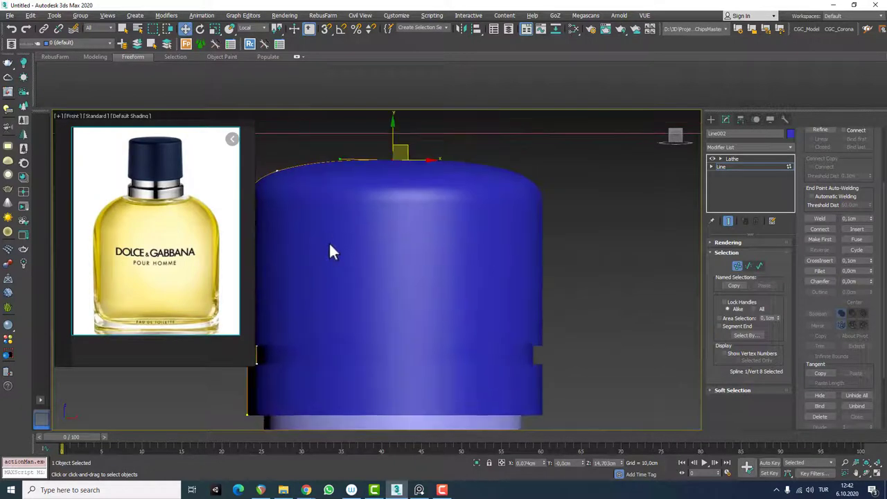
{"action": "middle_click_drag", "start_coordinate": [328, 243], "coordinate": [492, 163]}
{"action": "scroll", "coordinate": [411, 282], "scroll_direction": "up", "scroll_amount": 3}
{"action": "left_click_drag", "start_coordinate": [366, 188], "coordinate": [437, 295]}
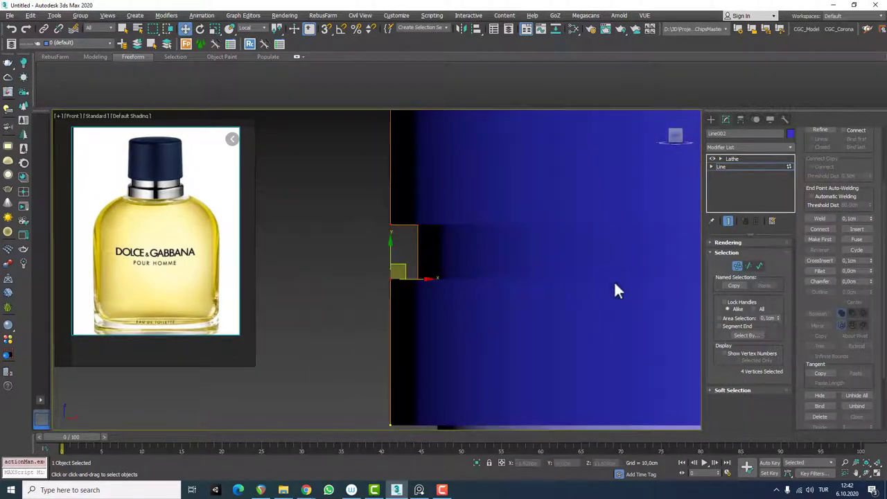
{"action": "mouse_move", "coordinate": [872, 271]}
{"action": "left_mouse_down"}
{"action": "mouse_move", "coordinate": [873, 263]}
{"action": "mouse_move", "coordinate": [875, 277]}
{"action": "mouse_move", "coordinate": [865, 275]}
{"action": "left_mouse_up"}
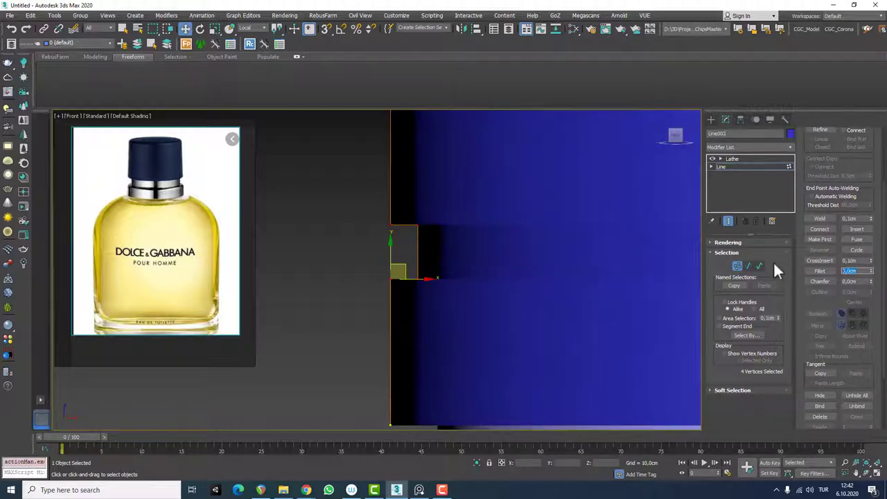
{"action": "type", "text": "0,05"}
{"action": "key", "text": "Return"}
{"action": "scroll", "coordinate": [369, 233], "scroll_direction": "down", "scroll_amount": 3}
{"action": "scroll", "coordinate": [407, 229], "scroll_direction": "down", "scroll_amount": 4}
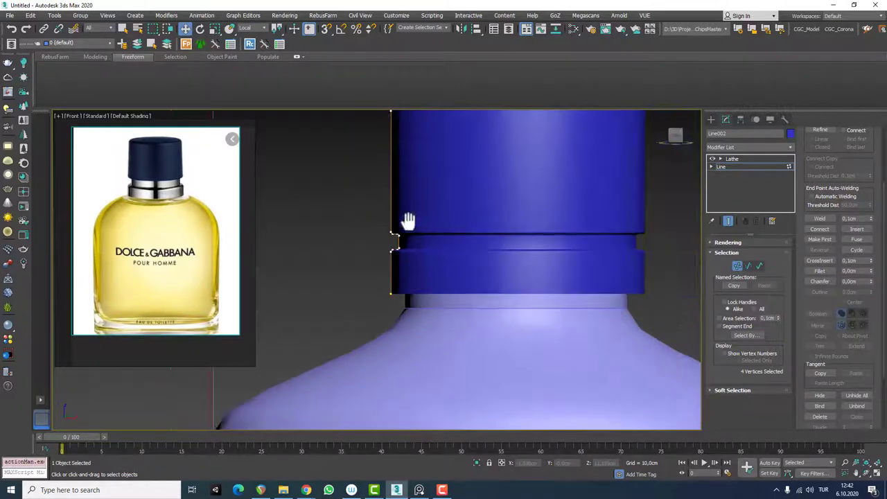
{"action": "key", "text": "1"}
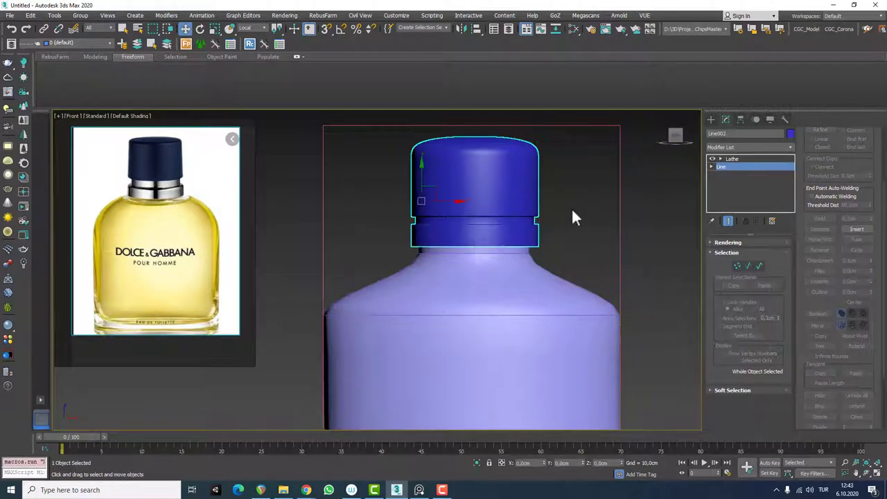
{"action": "left_click", "coordinate": [571, 207]}
- Add an Edit Poly modifier to the lofted bottle body and display its edged faces
{"action": "scroll", "coordinate": [463, 228], "scroll_direction": "down", "scroll_amount": 6}
{"action": "middle_click_drag", "start_coordinate": [466, 258], "coordinate": [465, 278], "text": "alt"}
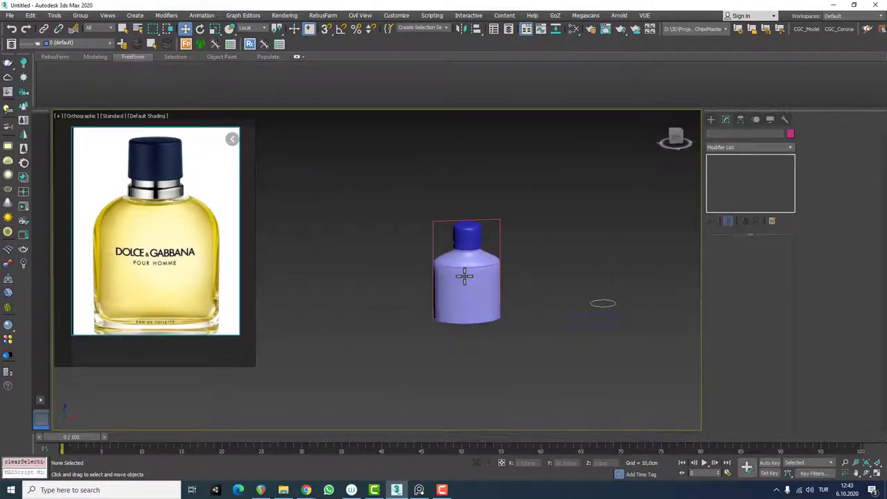
{"action": "scroll", "coordinate": [461, 281], "scroll_direction": "up", "scroll_amount": 5}
{"action": "left_click", "coordinate": [481, 218]}
{"action": "left_click", "coordinate": [737, 147]}
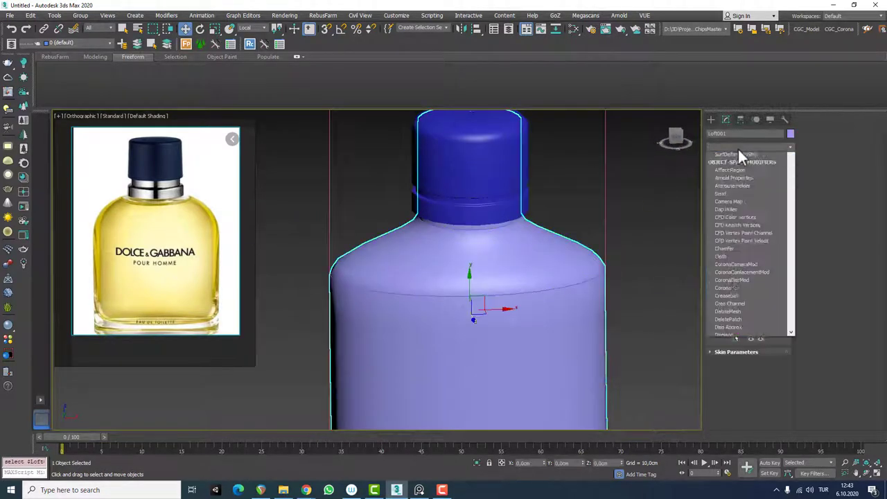
{"action": "key", "text": "e"}
{"action": "left_click", "coordinate": [720, 172]}
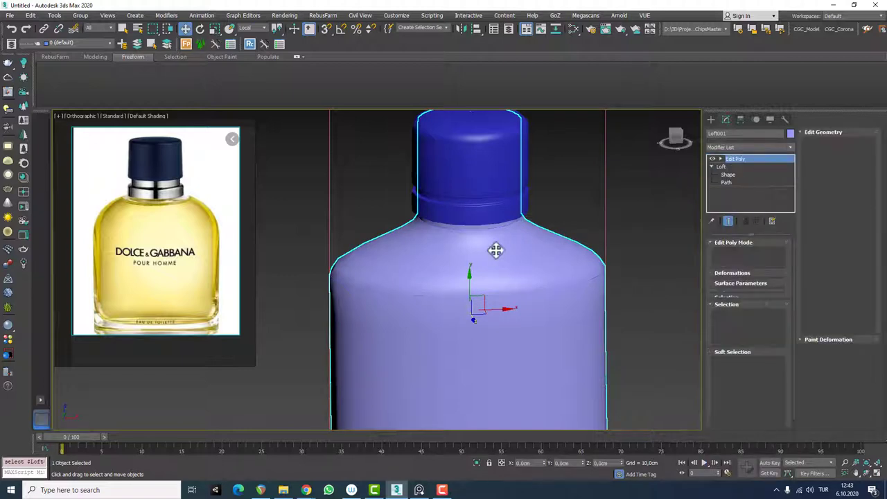
{"action": "key", "text": "F4"}
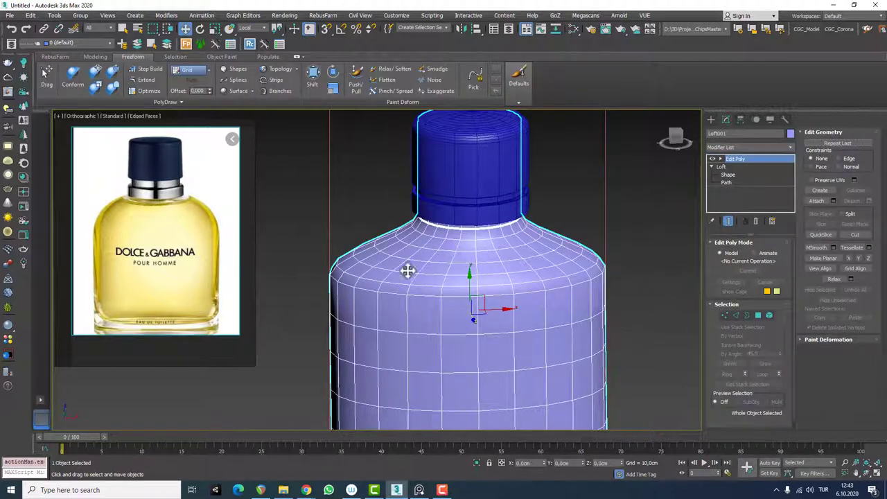
- Select the full edge loop on the bottle's upper shoulder just below the neck and move it up slightly
{"action": "key", "text": "2"}
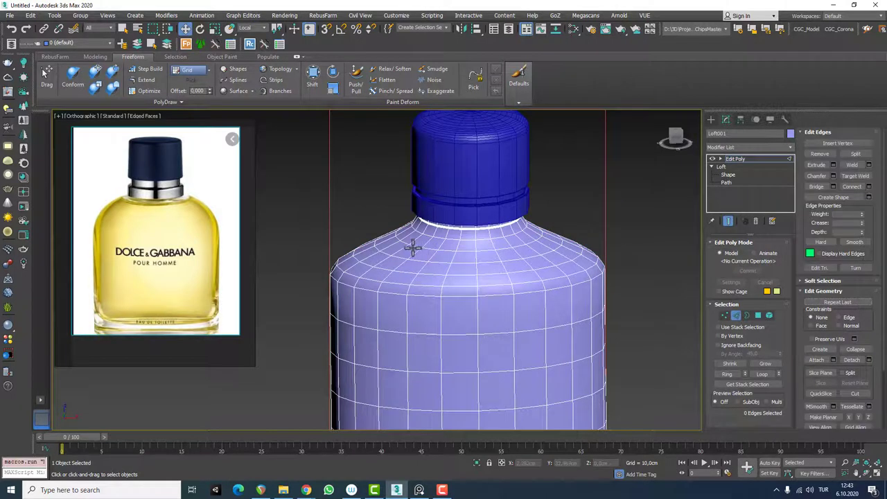
{"action": "double_click", "coordinate": [414, 247]}
{"action": "middle_click_drag", "start_coordinate": [431, 246], "coordinate": [423, 231], "text": "alt"}
{"action": "left_click_drag", "start_coordinate": [470, 212], "coordinate": [472, 206]}
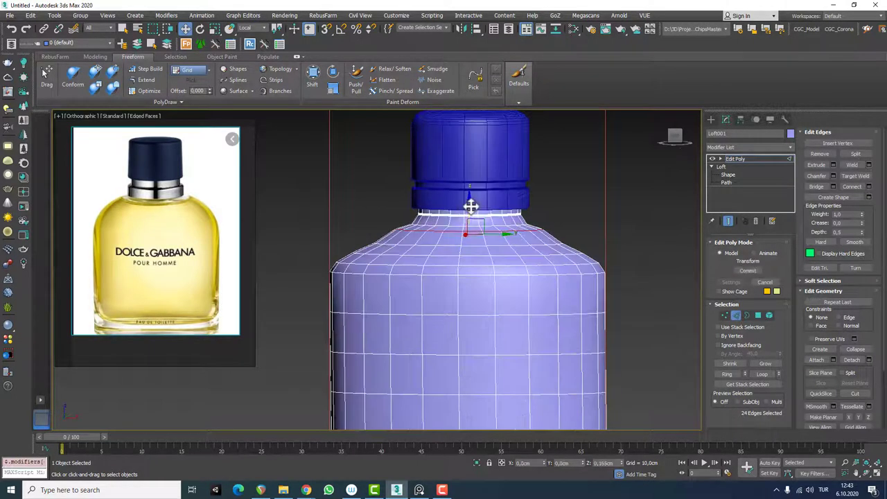
- Scale the next three edge loops down the bottle's shoulder outward one by one to give the shoulder a rounder curve
{"action": "double_click", "coordinate": [423, 246]}
{"action": "key", "text": "r"}
{"action": "left_click_drag", "start_coordinate": [470, 239], "coordinate": [470, 206]}
{"action": "key", "text": "w"}
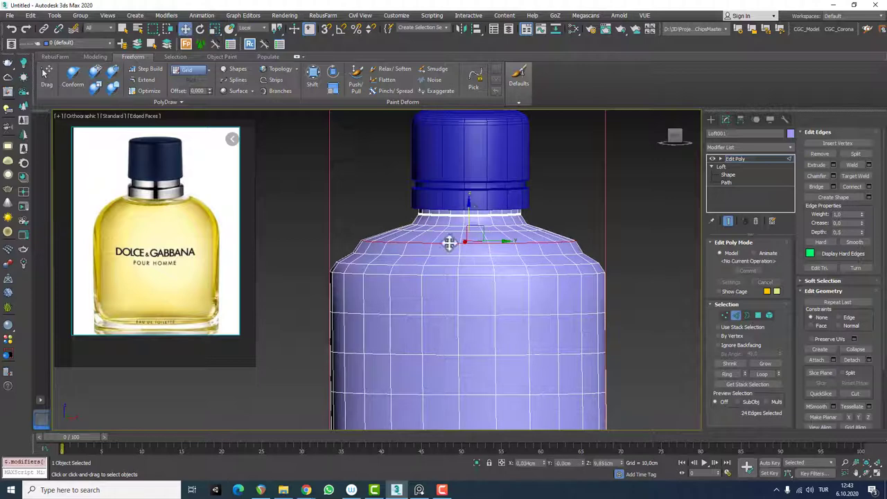
{"action": "double_click", "coordinate": [444, 255]}
{"action": "key", "text": "r"}
{"action": "left_click_drag", "start_coordinate": [469, 246], "coordinate": [472, 239]}
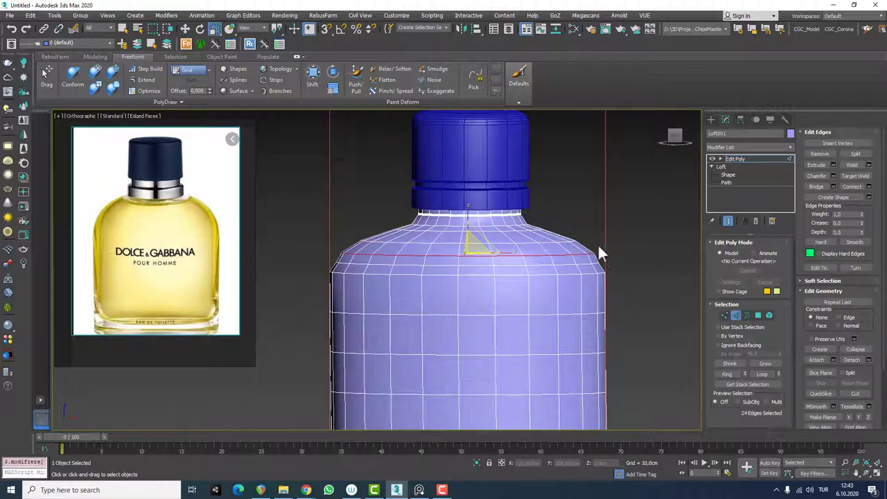
{"action": "double_click", "coordinate": [584, 264]}
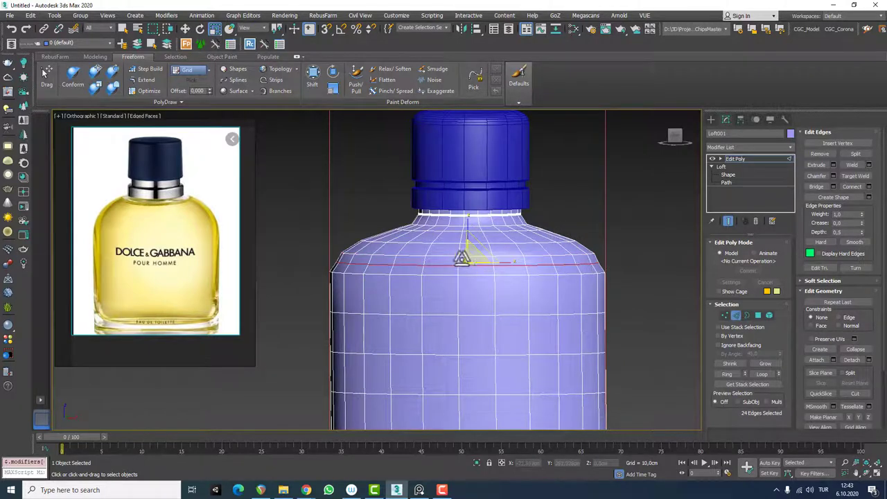
{"action": "left_click_drag", "start_coordinate": [474, 256], "coordinate": [474, 256]}
- Inset the bottle's bottom polygon by a narrow margin to form a rim around the base
{"action": "scroll", "coordinate": [485, 248], "scroll_direction": "down", "scroll_amount": 5}
{"action": "middle_click_drag", "start_coordinate": [462, 252], "coordinate": [480, 216], "text": "alt"}
{"action": "scroll", "coordinate": [480, 273], "scroll_direction": "up", "scroll_amount": 5}
{"action": "key", "text": "4"}
{"action": "left_click", "coordinate": [480, 217]}
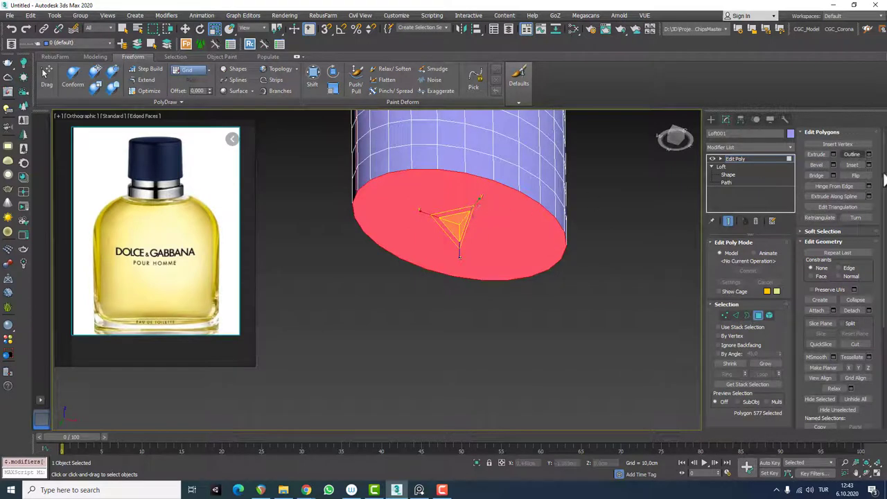
{"action": "left_click", "coordinate": [869, 165]}
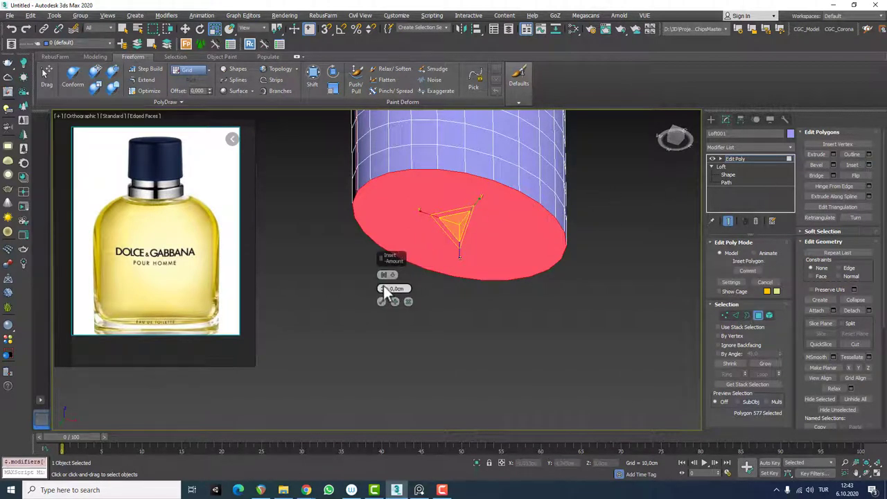
{"action": "left_click_drag", "start_coordinate": [384, 288], "coordinate": [402, 174]}
{"action": "left_click", "coordinate": [396, 301]}
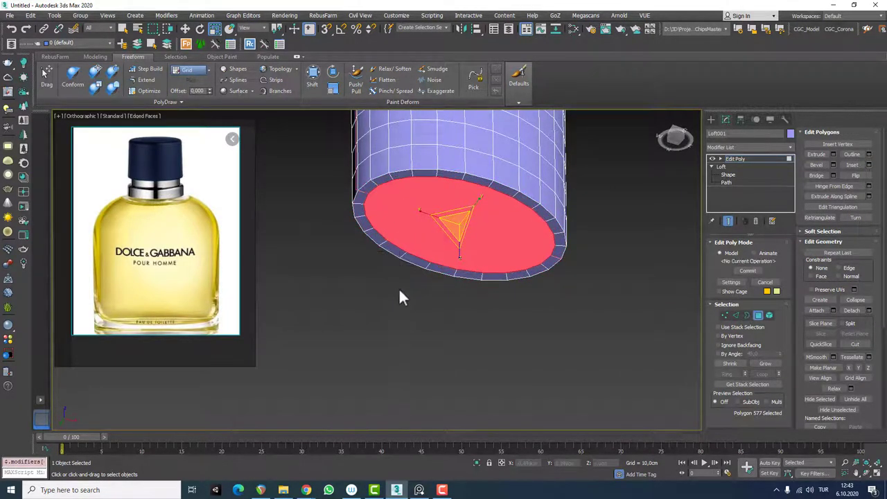
- Chamfer the outer edge loop around the bottle's base with a small amount and several segments to round the bottom corner
{"action": "key", "text": "4"}
{"action": "key", "text": "r"}
{"action": "key", "text": "2"}
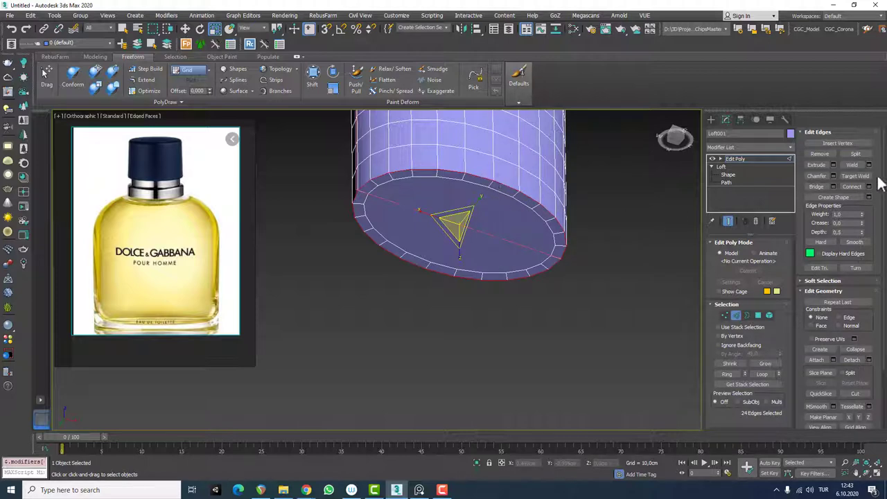
{"action": "left_click", "coordinate": [834, 175]}
{"action": "scroll", "coordinate": [483, 212], "scroll_direction": "up", "scroll_amount": 4}
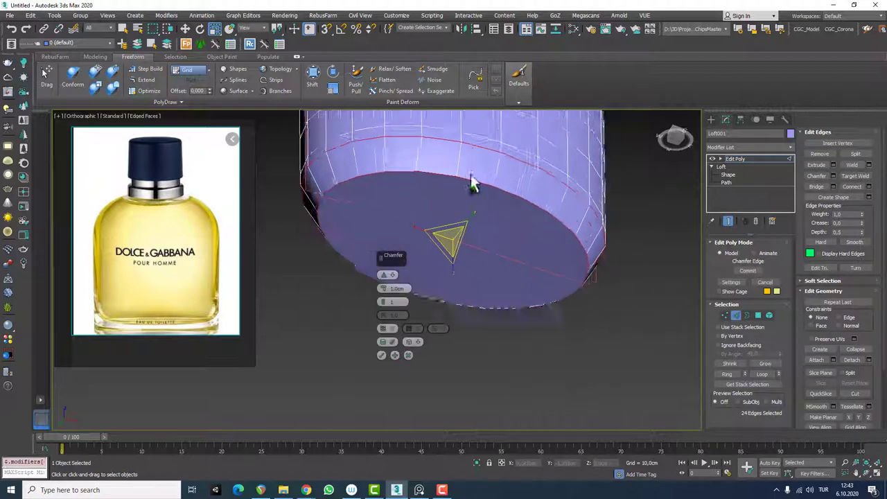
{"action": "right_click", "coordinate": [384, 291]}
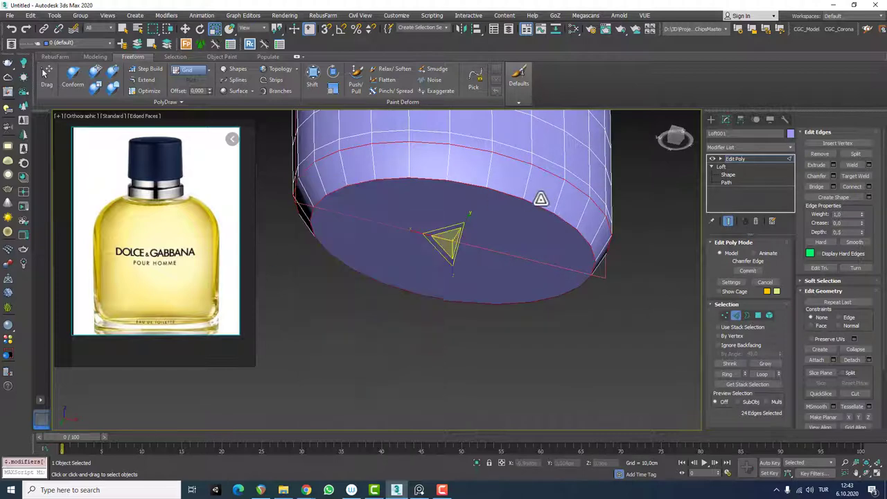
{"action": "left_click_drag", "start_coordinate": [384, 289], "coordinate": [386, 218]}
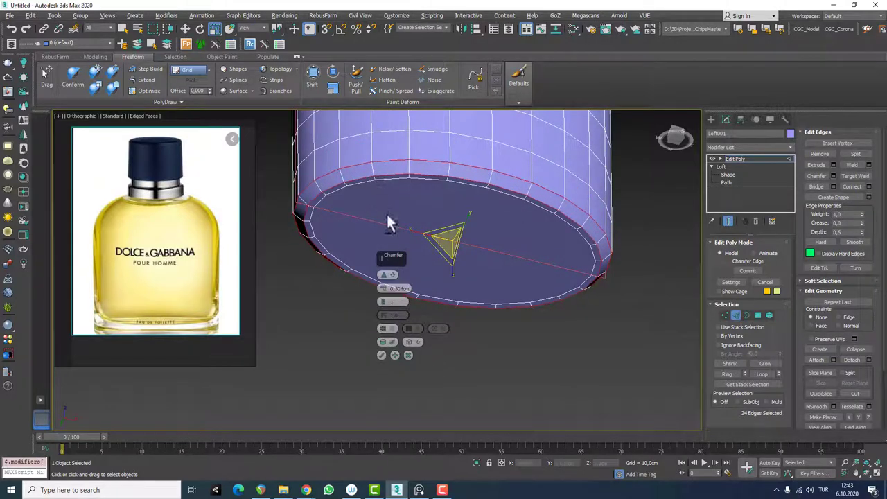
{"action": "left_click", "coordinate": [382, 303]}
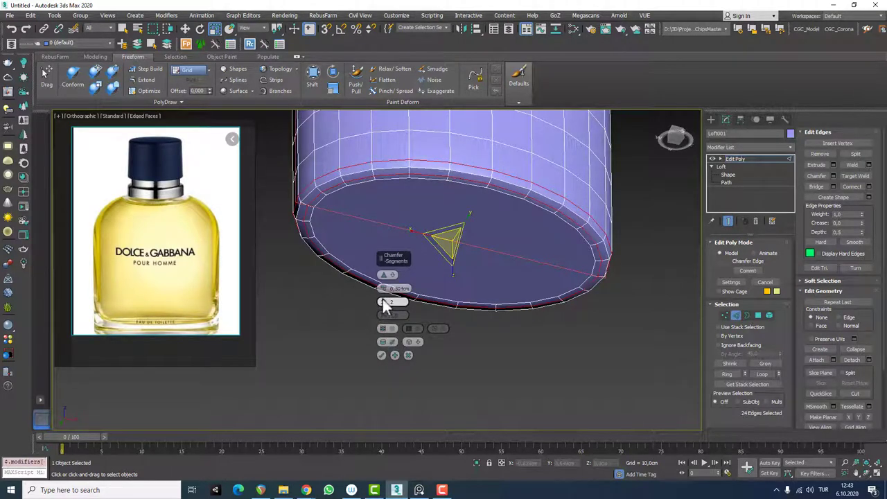
{"action": "left_click", "coordinate": [382, 301]}
{"action": "left_click", "coordinate": [382, 355]}
- Leave edge editing, hide the edged faces and examine the bottle's overall shape with its cap
{"action": "middle_click_drag", "start_coordinate": [448, 225], "coordinate": [477, 370], "text": "alt"}
{"action": "left_click", "coordinate": [743, 161]}
{"action": "left_click", "coordinate": [589, 230]}
{"action": "key", "text": "F4"}
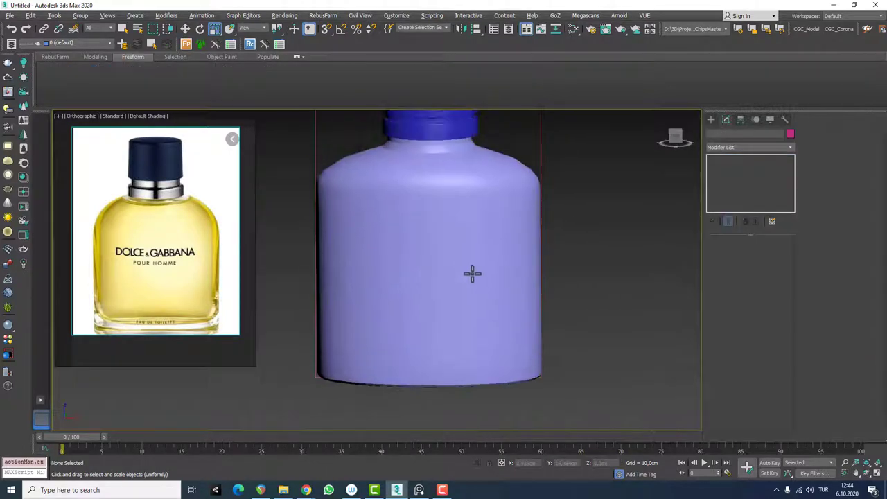
{"action": "scroll", "coordinate": [471, 273], "scroll_direction": "down", "scroll_amount": 5}
{"action": "mouse_move", "coordinate": [467, 273]}
{"action": "middle_mouse_down", "text": "alt"}
{"action": "mouse_move", "coordinate": [475, 249]}
{"action": "mouse_move", "coordinate": [467, 263]}
{"action": "middle_mouse_up", "text": "alt"}
{"action": "left_click", "coordinate": [467, 242]}
{"action": "key", "text": "z"}
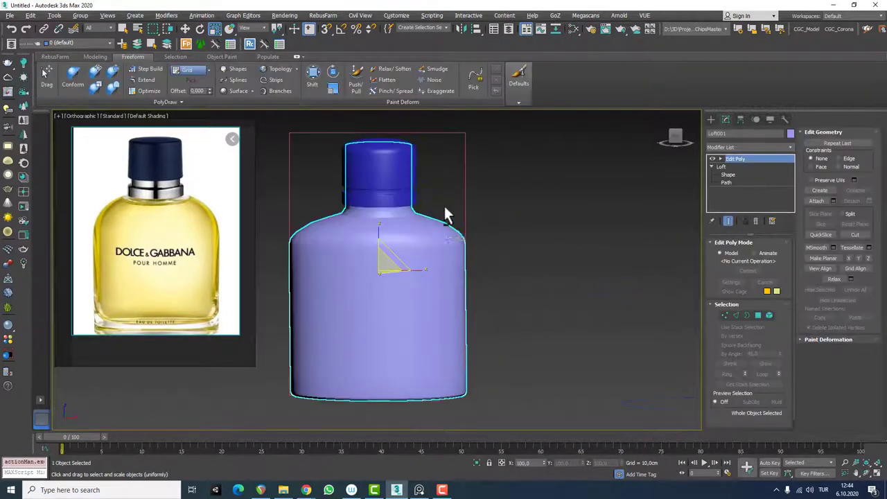
{"action": "middle_click_drag", "start_coordinate": [435, 232], "coordinate": [447, 250], "text": "alt"}
{"action": "scroll", "coordinate": [447, 250], "scroll_direction": "down", "scroll_amount": 4}
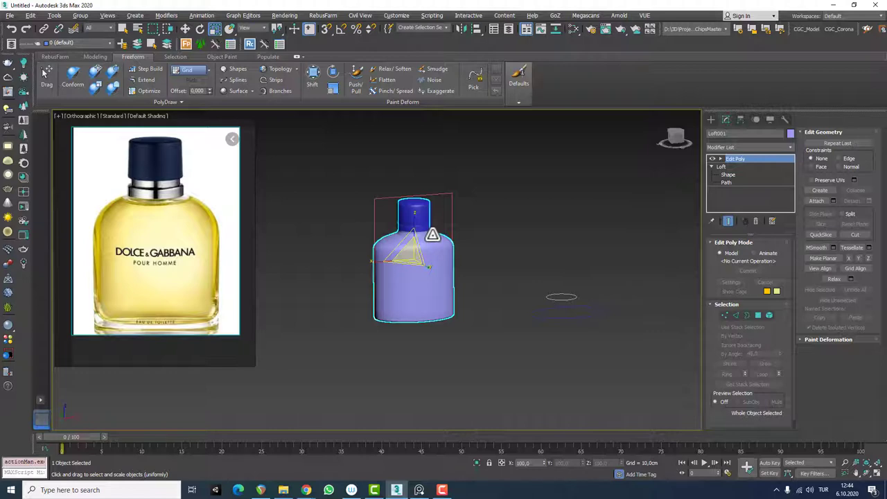
{"action": "left_click", "coordinate": [510, 196]}
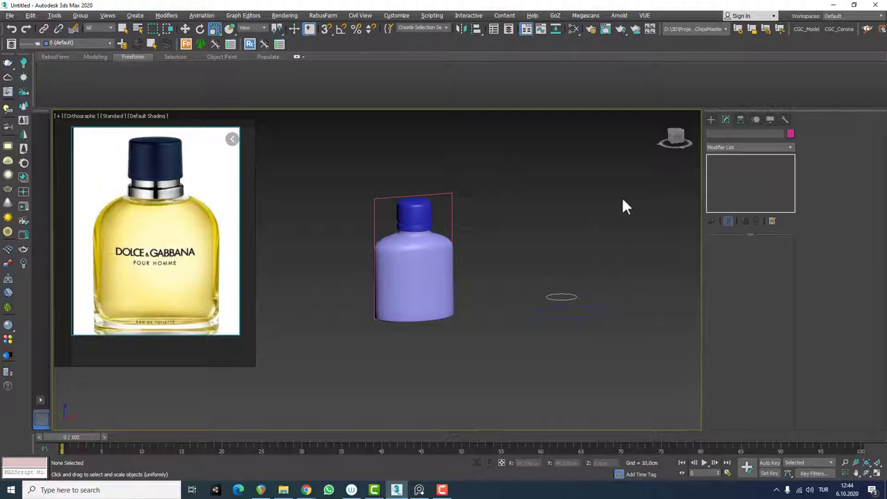
- Draw a straight two-point line spline in the top view, in the empty area beyond the circle, and return to a shaded angled view
{"action": "left_click", "coordinate": [711, 119]}
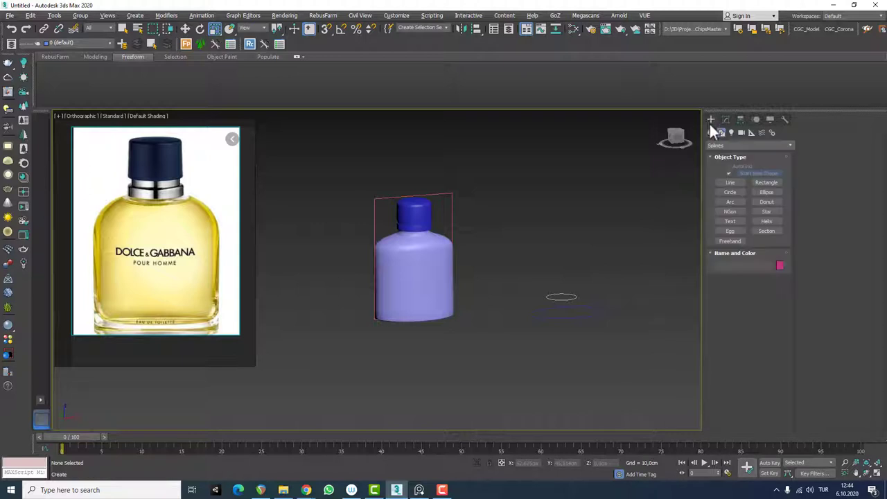
{"action": "left_click", "coordinate": [727, 183]}
{"action": "middle_click_drag", "start_coordinate": [509, 291], "coordinate": [415, 267], "text": "alt"}
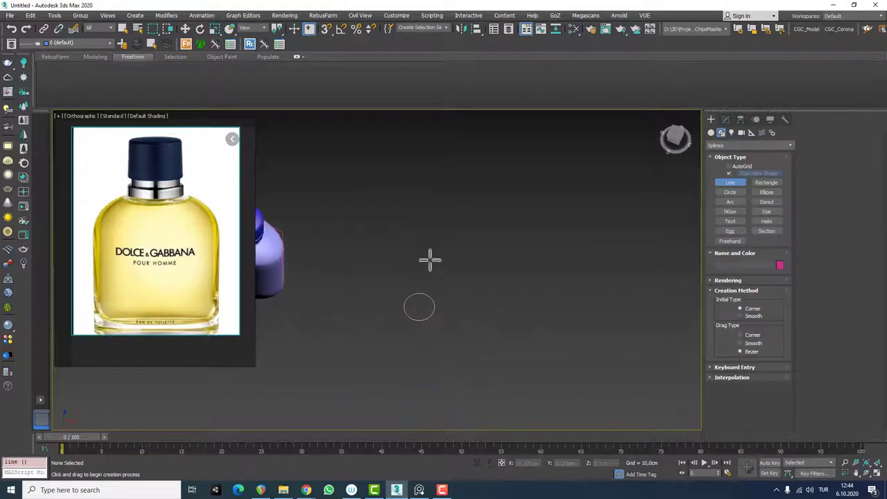
{"action": "key", "text": "t"}
{"action": "scroll", "coordinate": [483, 236], "scroll_direction": "down", "scroll_amount": 4}
{"action": "middle_click_drag", "start_coordinate": [513, 279], "coordinate": [328, 262]}
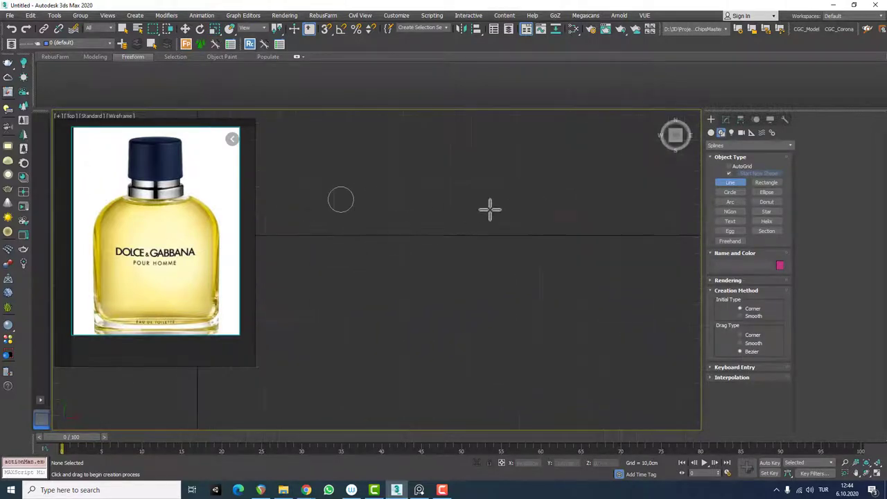
{"action": "left_click", "coordinate": [524, 146]}
{"action": "left_click", "coordinate": [515, 409]}
{"action": "right_click", "coordinate": [492, 268]}
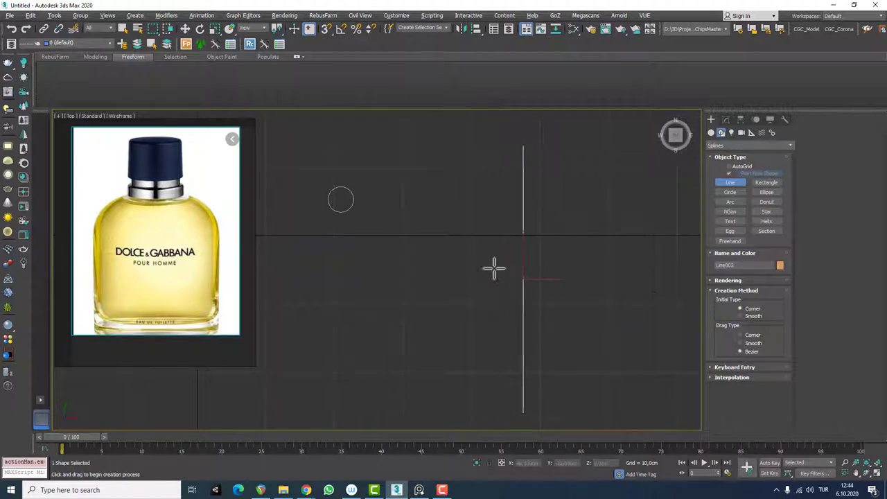
{"action": "mouse_move", "coordinate": [493, 268]}
{"action": "middle_mouse_down", "text": "alt"}
{"action": "mouse_move", "coordinate": [454, 211]}
{"action": "mouse_move", "coordinate": [438, 253]}
{"action": "mouse_move", "coordinate": [491, 263]}
{"action": "mouse_move", "coordinate": [555, 215]}
{"action": "middle_mouse_up", "text": "alt"}
{"action": "key", "text": "F3"}
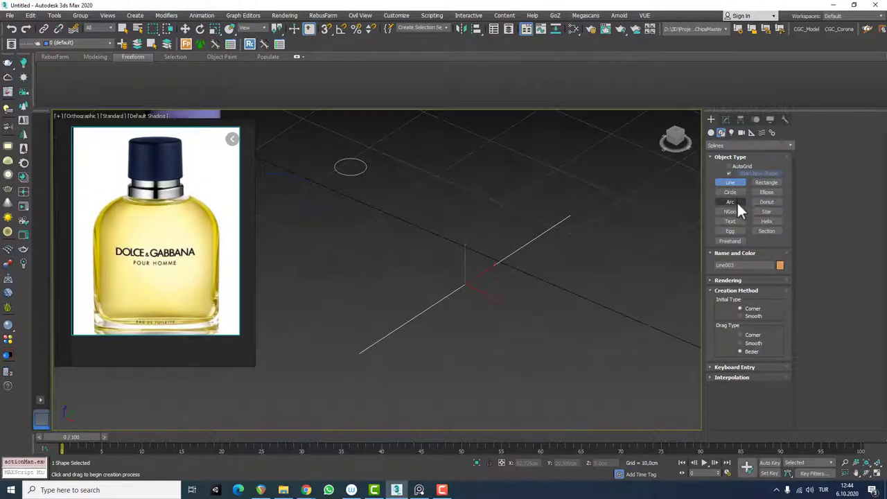
- Create a small star spline beside the straight line
{"action": "left_click", "coordinate": [766, 213]}
{"action": "left_click_drag", "start_coordinate": [592, 289], "coordinate": [604, 307]}
{"action": "left_click", "coordinate": [594, 292]}
{"action": "right_click", "coordinate": [594, 291]}
{"action": "middle_click_drag", "start_coordinate": [558, 210], "coordinate": [529, 216]}
{"action": "left_click", "coordinate": [532, 257]}
- Loft the star shape along the straight line
{"action": "left_click", "coordinate": [446, 283]}
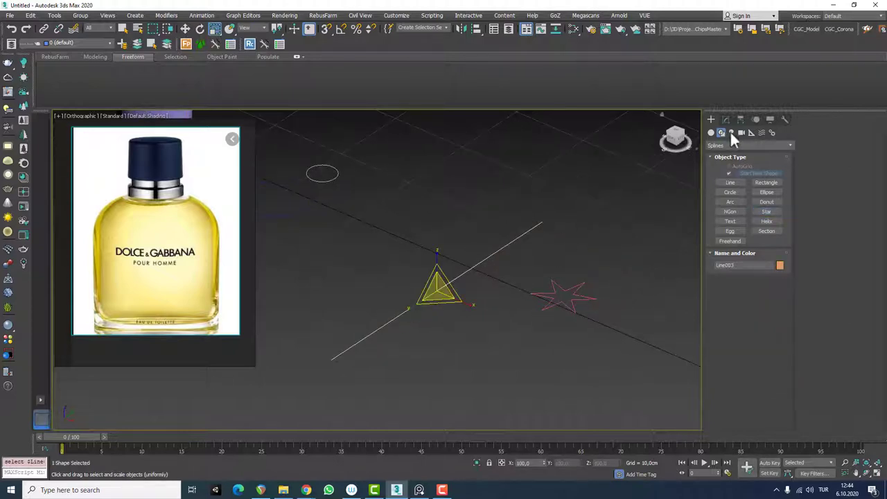
{"action": "left_click", "coordinate": [711, 132]}
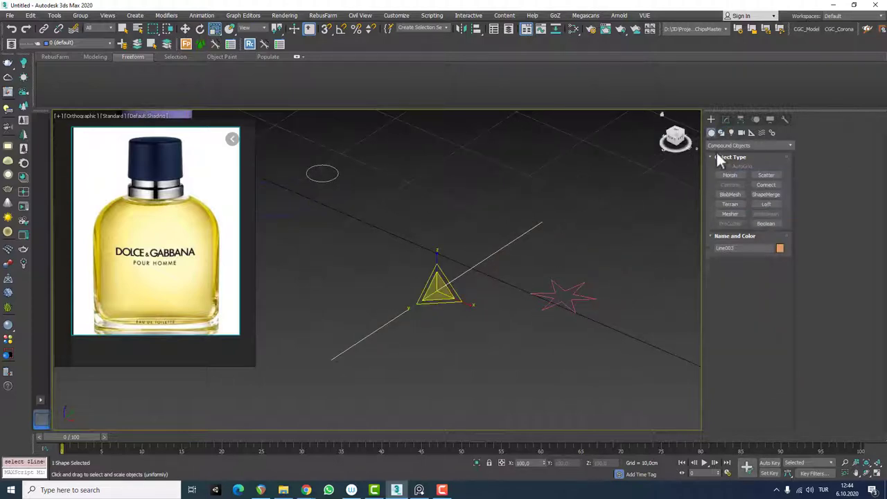
{"action": "left_click", "coordinate": [763, 203]}
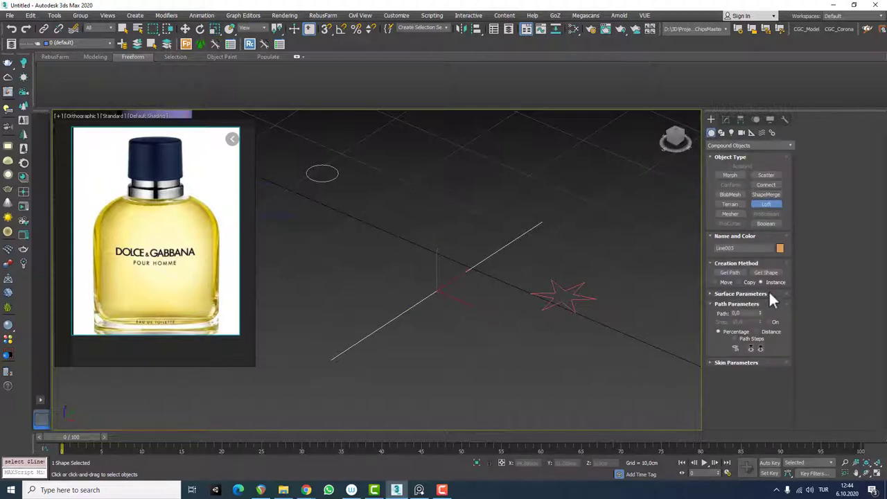
{"action": "left_click", "coordinate": [766, 272]}
{"action": "left_click", "coordinate": [581, 281]}
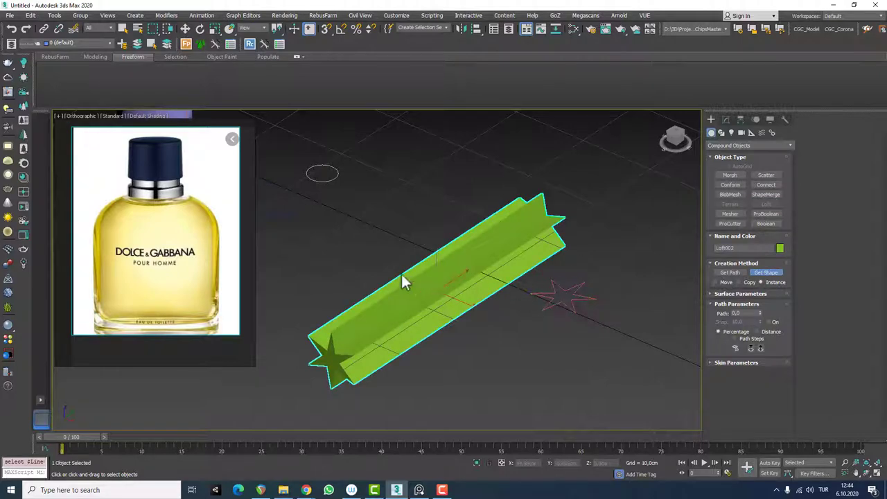
- Display the star loft in perspective with edged faces and expand its deformation settings
{"action": "key", "text": "F4"}
{"action": "mouse_move", "coordinate": [462, 301]}
{"action": "middle_mouse_down", "text": "alt"}
{"action": "mouse_move", "coordinate": [549, 271]}
{"action": "mouse_move", "coordinate": [498, 261]}
{"action": "mouse_move", "coordinate": [497, 269]}
{"action": "mouse_move", "coordinate": [430, 280]}
{"action": "mouse_move", "coordinate": [454, 296]}
{"action": "mouse_move", "coordinate": [491, 267]}
{"action": "middle_mouse_up", "text": "alt"}
{"action": "key", "text": "p"}
{"action": "left_click", "coordinate": [726, 119]}
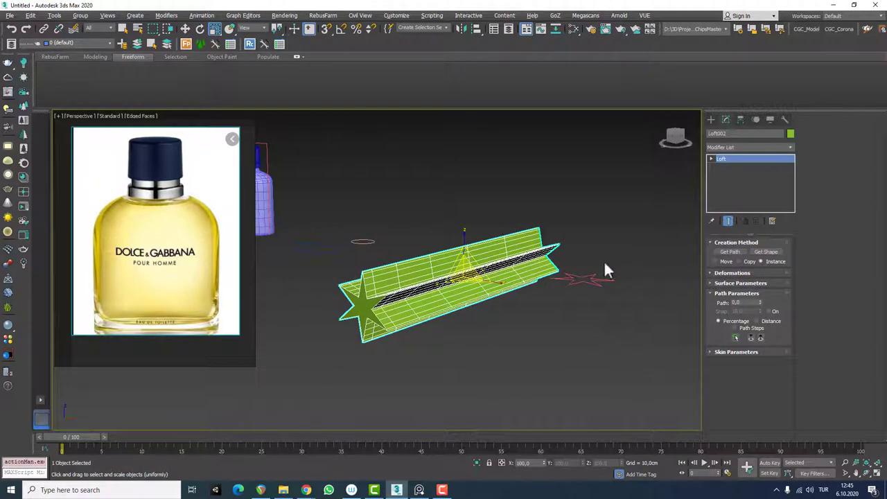
{"action": "left_click", "coordinate": [734, 273]}
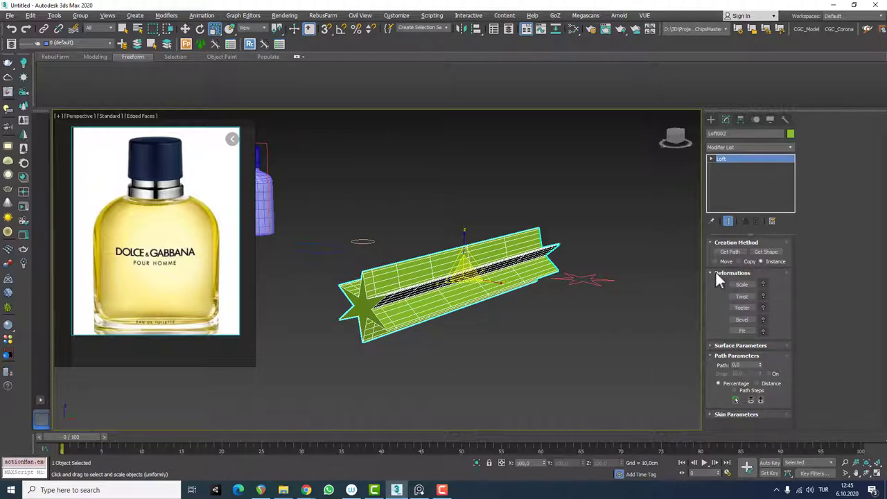
- Turn off the edged faces and hide the reference image to show the star loft on its own
{"action": "middle_click_drag", "start_coordinate": [600, 271], "coordinate": [476, 273], "text": "alt"}
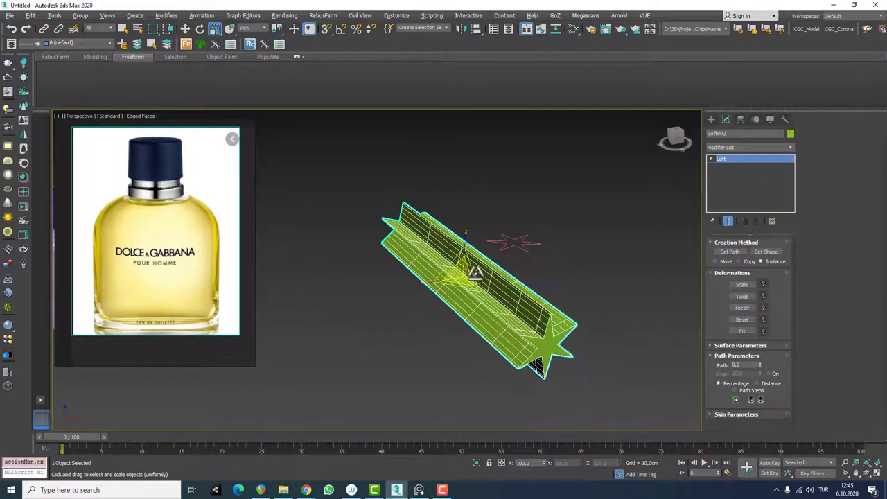
{"action": "key", "text": "F4"}
{"action": "mouse_move", "coordinate": [562, 289]}
{"action": "middle_mouse_down", "text": "alt"}
{"action": "mouse_move", "coordinate": [527, 276]}
{"action": "mouse_move", "coordinate": [550, 271]}
{"action": "mouse_move", "coordinate": [547, 251]}
{"action": "mouse_move", "coordinate": [541, 283]}
{"action": "mouse_move", "coordinate": [548, 272]}
{"action": "middle_mouse_up", "text": "alt"}
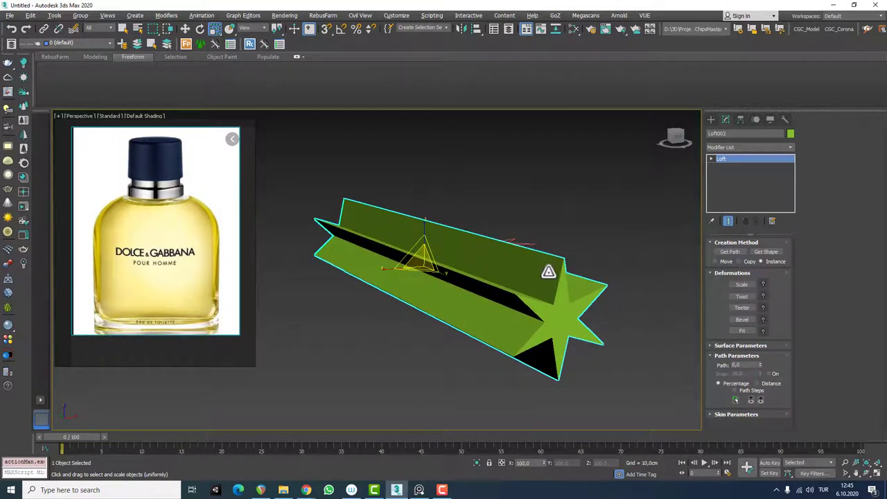
{"action": "left_click", "coordinate": [246, 267]}
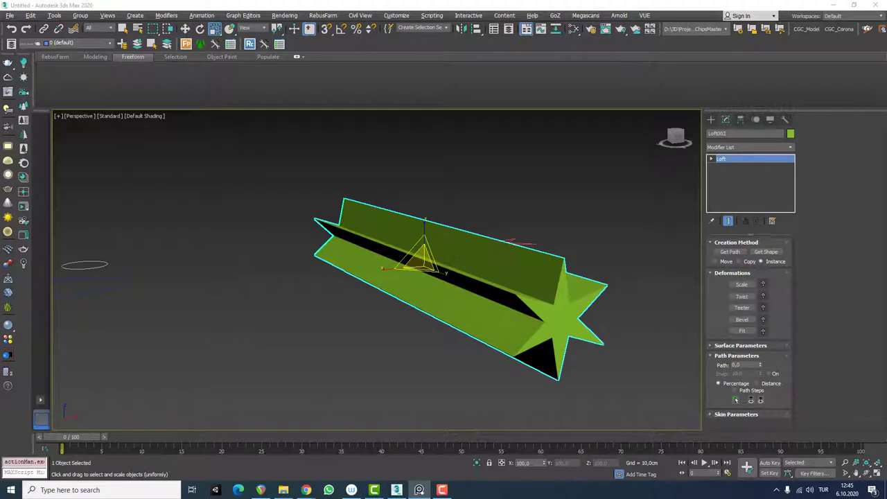
{"action": "middle_click_drag", "start_coordinate": [443, 255], "coordinate": [458, 275], "text": "alt"}
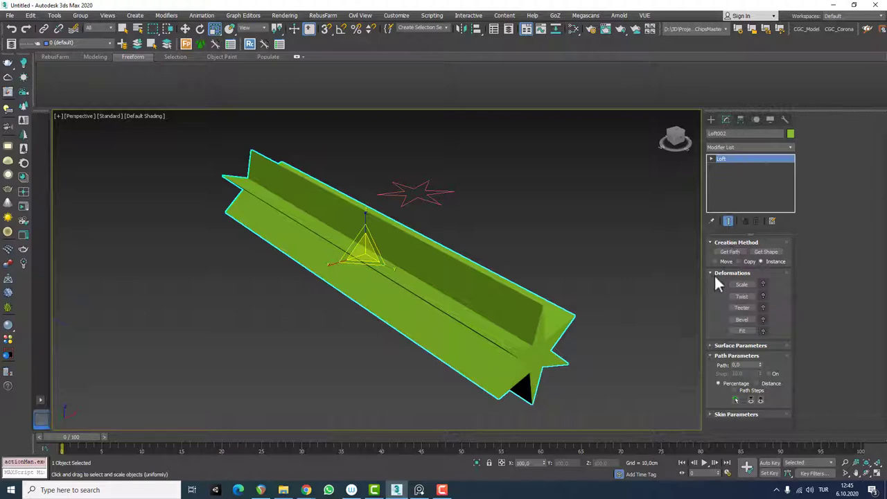
- Apply a Scale deformation to the star loft, lowering the curve's end point to about 5.6 so it tapers to a narrow tip
{"action": "left_click", "coordinate": [740, 285]}
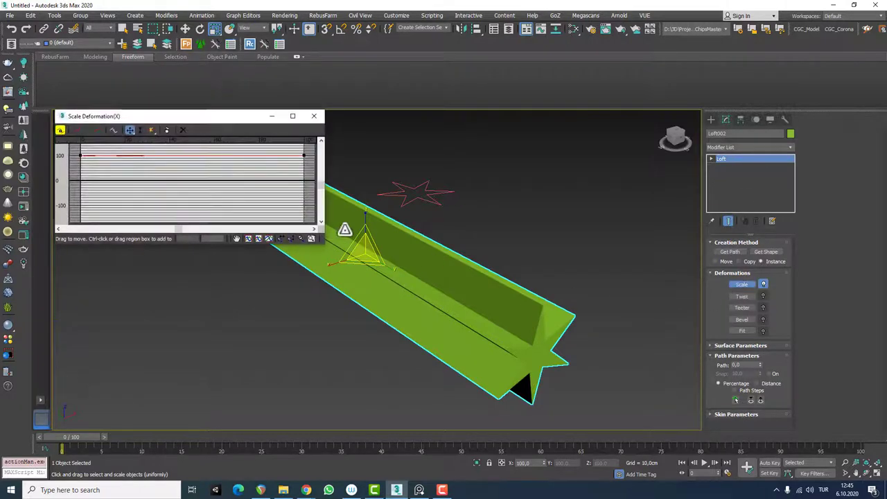
{"action": "left_click_drag", "start_coordinate": [235, 122], "coordinate": [655, 78]}
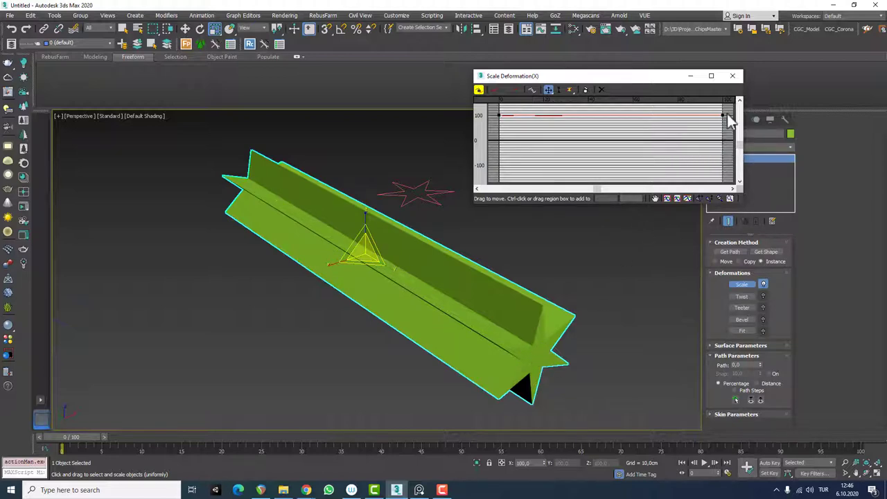
{"action": "left_click_drag", "start_coordinate": [721, 114], "coordinate": [721, 139]}
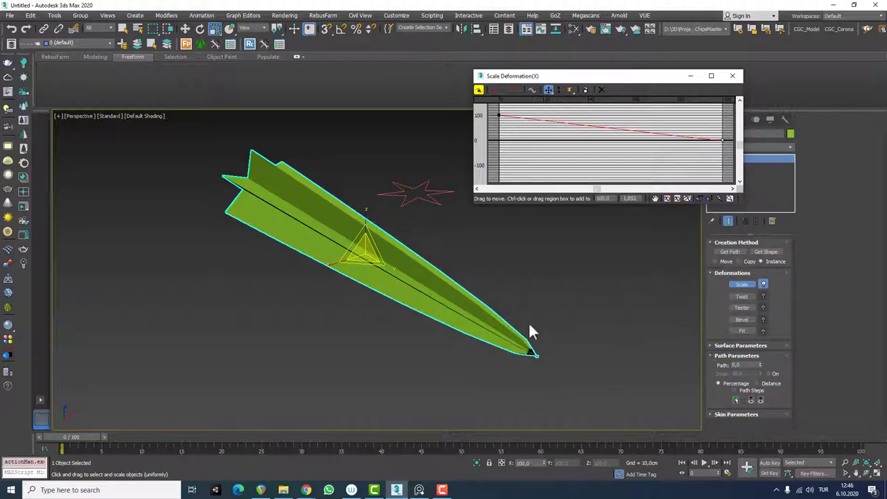
{"action": "left_click_drag", "start_coordinate": [722, 141], "coordinate": [722, 139]}
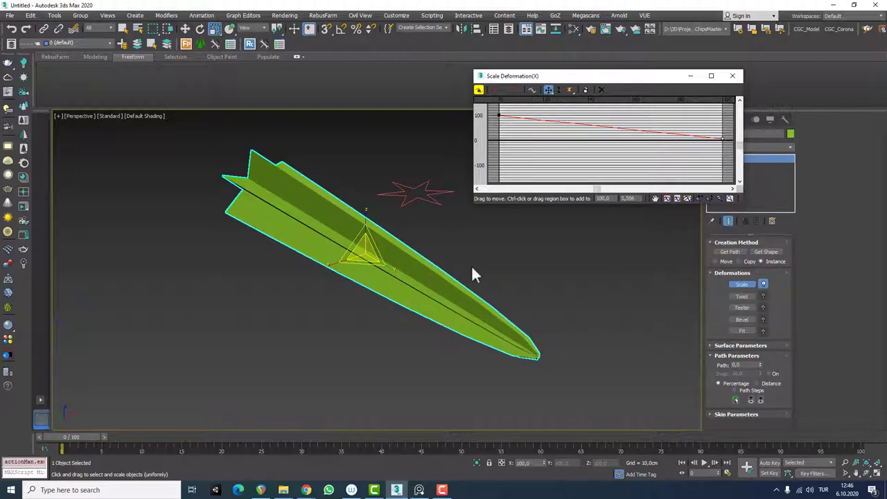
- Isolate the tapered star loft and display its edged faces
{"action": "middle_click_drag", "start_coordinate": [325, 217], "coordinate": [235, 205], "text": "alt"}
{"action": "key", "text": "alt+q"}
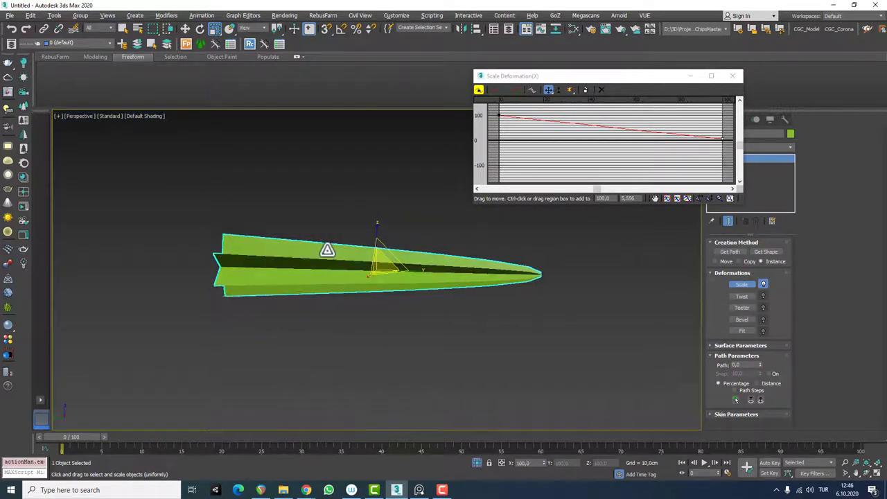
{"action": "scroll", "coordinate": [339, 244], "scroll_direction": "up", "scroll_amount": 2}
{"action": "middle_click_drag", "start_coordinate": [341, 249], "coordinate": [276, 239], "text": "alt"}
{"action": "key", "text": "F4"}
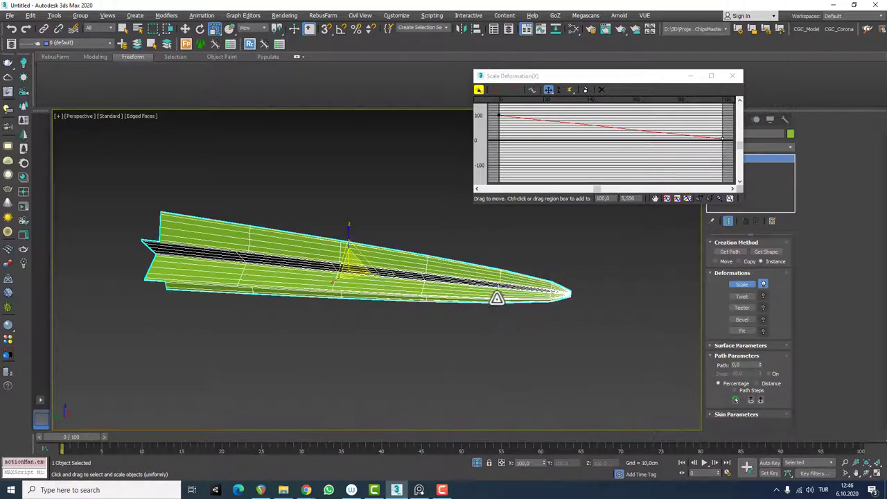
- Set the star loft's path steps to 10
{"action": "middle_click_drag", "start_coordinate": [497, 297], "coordinate": [492, 290], "text": "alt"}
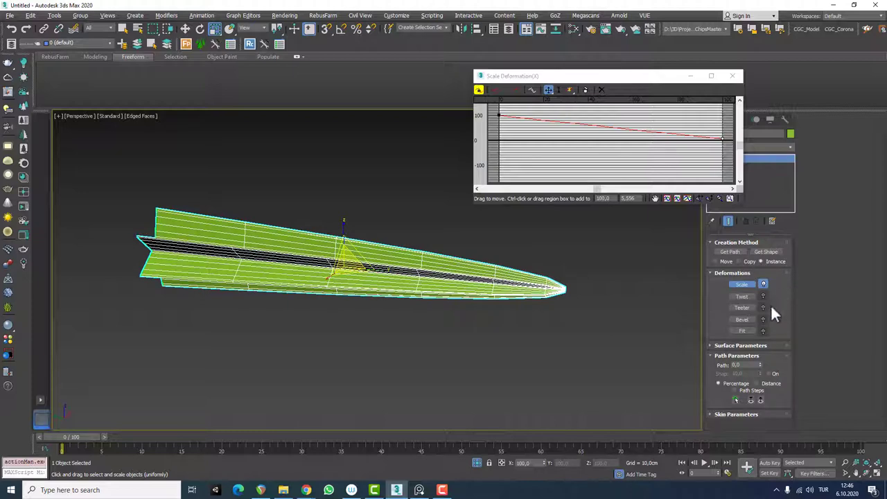
{"action": "left_click", "coordinate": [738, 413]}
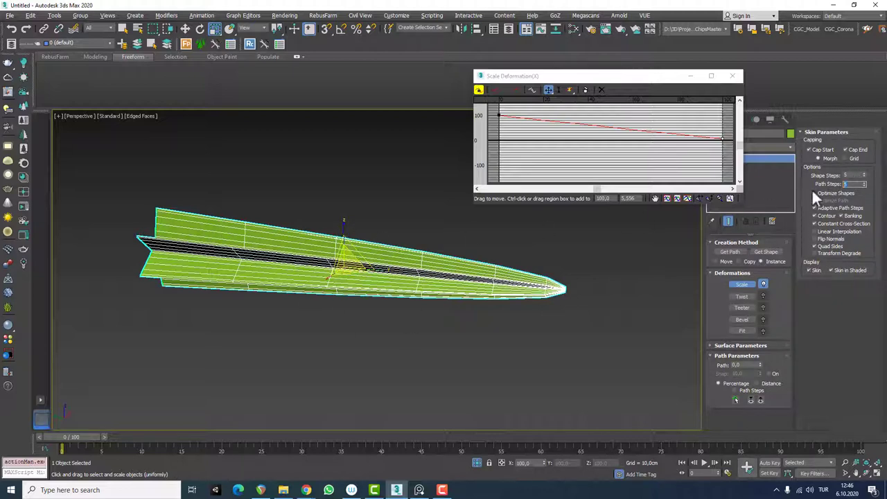
{"action": "left_click", "coordinate": [520, 283]}
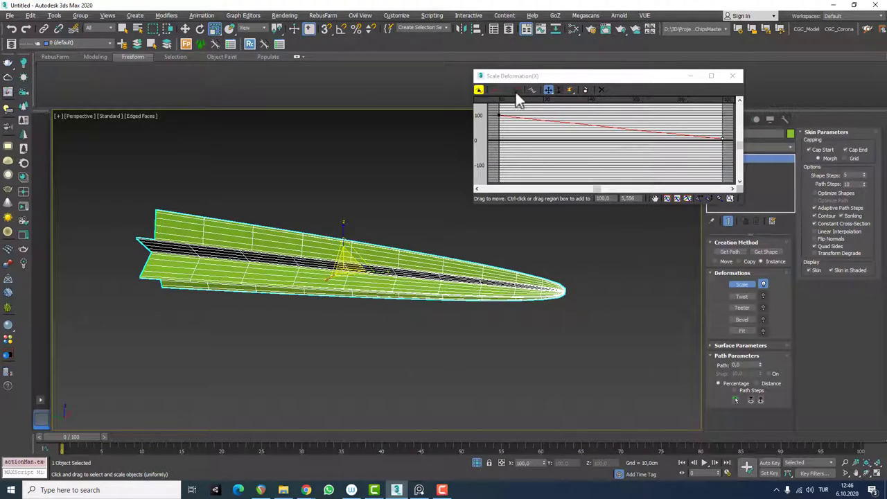
- Insert three control points past the middle of the Scale curve and raise the central one to about 103.6 at 55.7%
{"action": "left_click", "coordinate": [587, 132]}
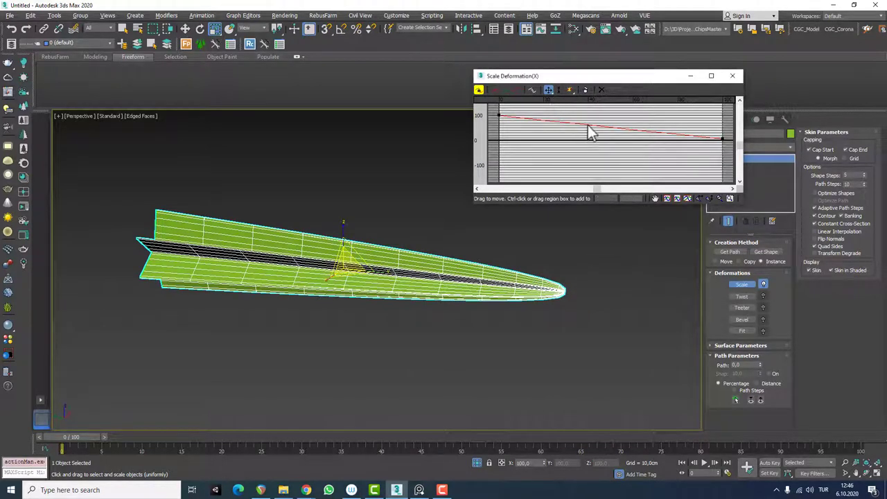
{"action": "left_click", "coordinate": [569, 90]}
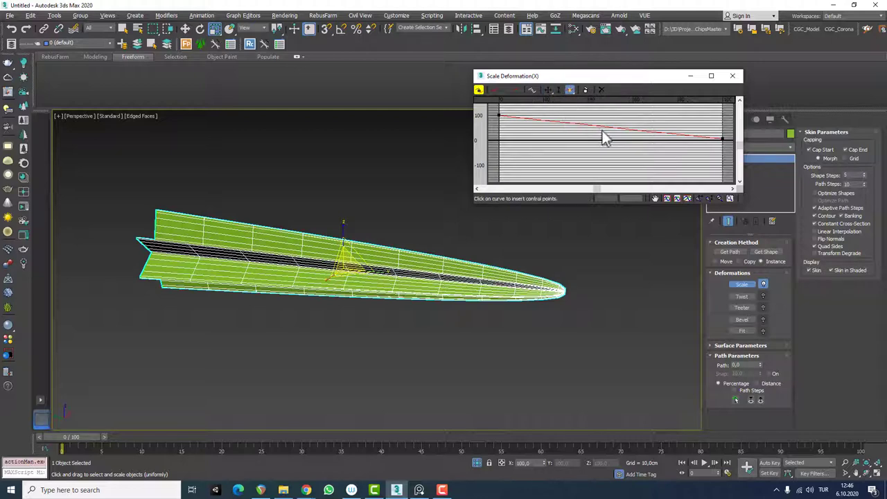
{"action": "left_click", "coordinate": [605, 126]}
{"action": "left_click", "coordinate": [617, 129]}
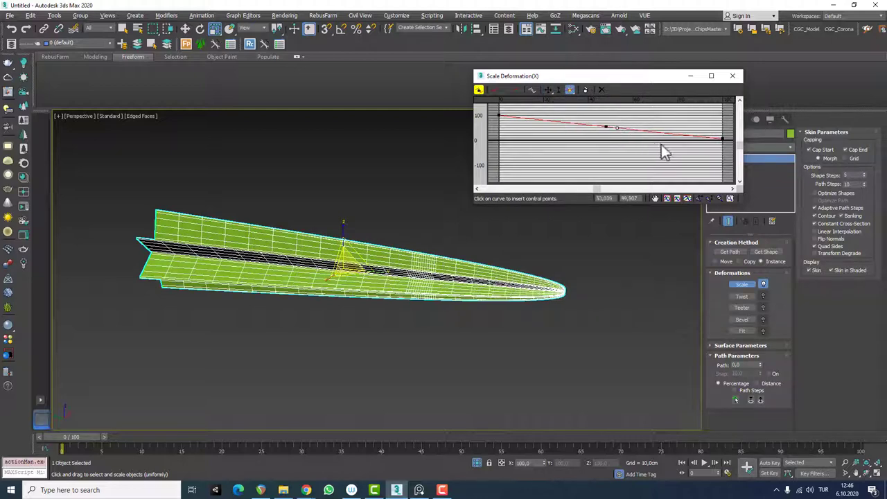
{"action": "left_click", "coordinate": [636, 130]}
{"action": "right_click", "coordinate": [655, 112]}
{"action": "left_click_drag", "start_coordinate": [618, 128], "coordinate": [623, 115]}
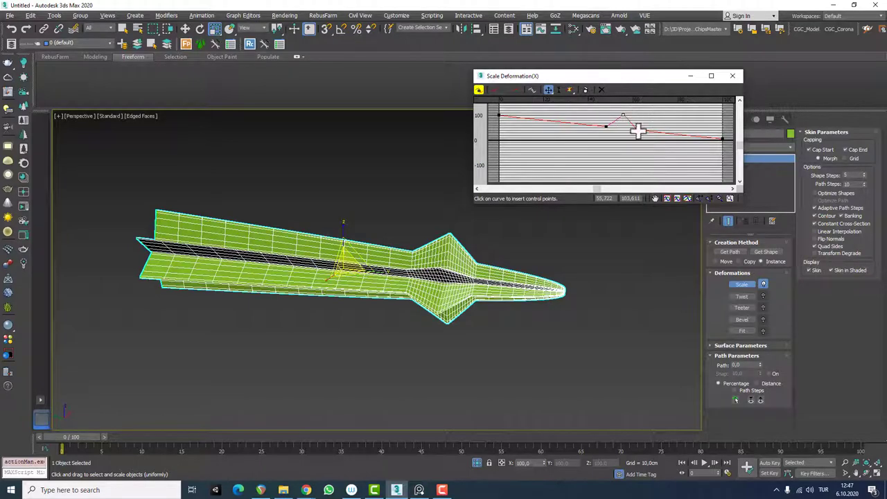
- Turn off the edged faces to show the star loft with its bulge as a plain shaded surface
{"action": "middle_click_drag", "start_coordinate": [503, 257], "coordinate": [489, 226], "text": "alt"}
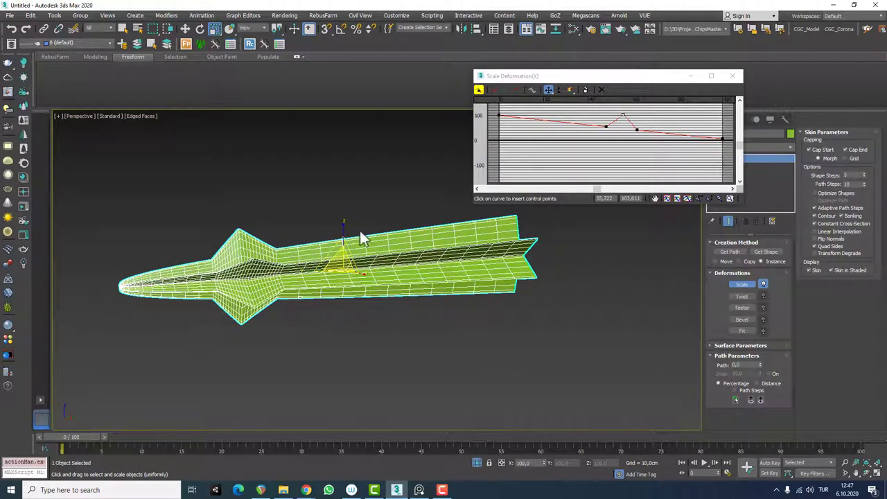
{"action": "mouse_move", "coordinate": [361, 236]}
{"action": "middle_mouse_down", "text": "alt"}
{"action": "mouse_move", "coordinate": [273, 297]}
{"action": "mouse_move", "coordinate": [467, 277]}
{"action": "mouse_move", "coordinate": [507, 312]}
{"action": "mouse_move", "coordinate": [390, 310]}
{"action": "mouse_move", "coordinate": [445, 268]}
{"action": "mouse_move", "coordinate": [422, 260]}
{"action": "mouse_move", "coordinate": [425, 293]}
{"action": "mouse_move", "coordinate": [365, 285]}
{"action": "mouse_move", "coordinate": [354, 257]}
{"action": "mouse_move", "coordinate": [392, 254]}
{"action": "mouse_move", "coordinate": [406, 298]}
{"action": "middle_mouse_up", "text": "alt"}
{"action": "key", "text": "F4"}
- Convert the Scale curve's peak point to Bezier-Smooth and lengthen its handles to round the bulge
{"action": "left_click", "coordinate": [623, 115]}
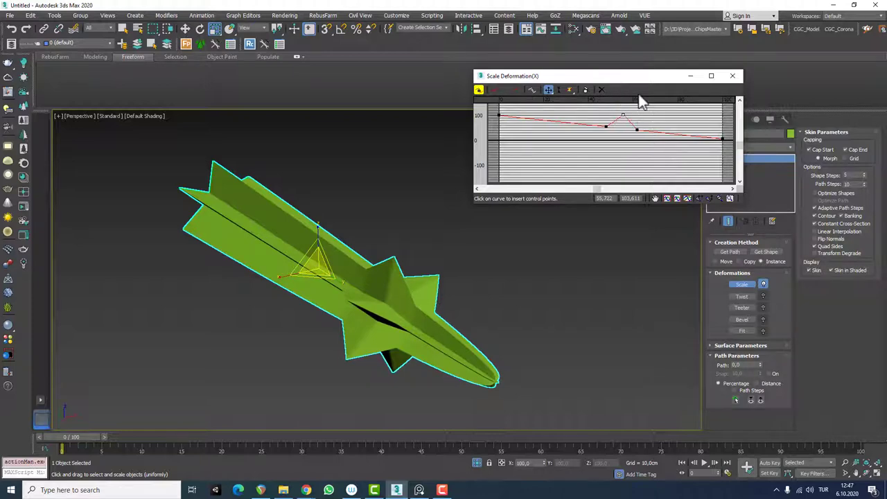
{"action": "right_click", "coordinate": [623, 115]}
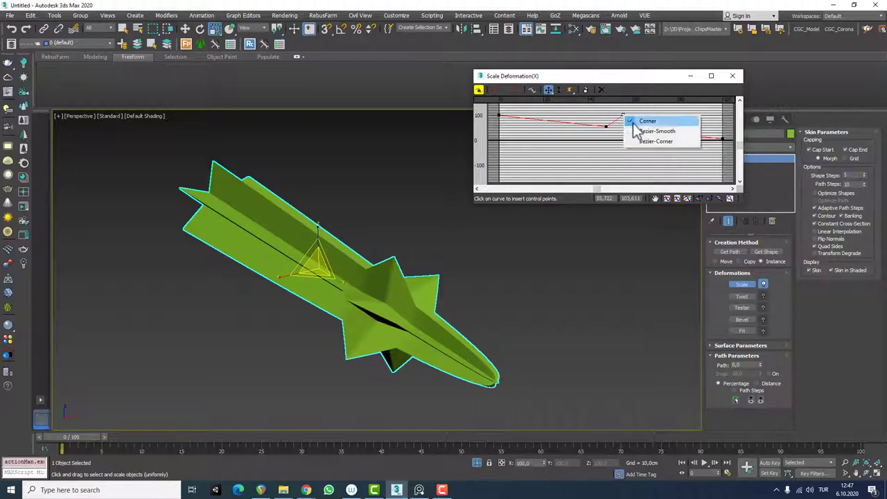
{"action": "left_click", "coordinate": [652, 131]}
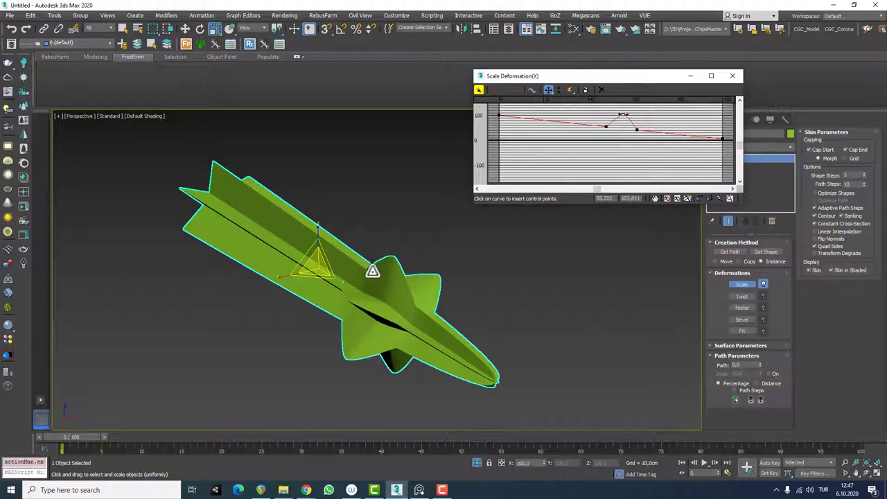
{"action": "middle_click_drag", "start_coordinate": [372, 271], "coordinate": [401, 257], "text": "alt"}
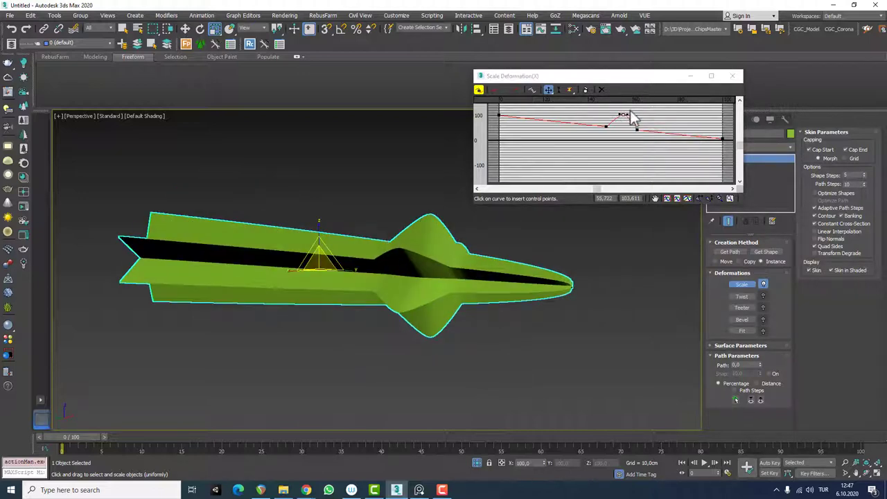
{"action": "left_click_drag", "start_coordinate": [619, 114], "coordinate": [611, 114]}
{"action": "middle_click_drag", "start_coordinate": [427, 226], "coordinate": [418, 246], "text": "alt"}
{"action": "scroll", "coordinate": [418, 247], "scroll_direction": "down", "scroll_amount": 4}
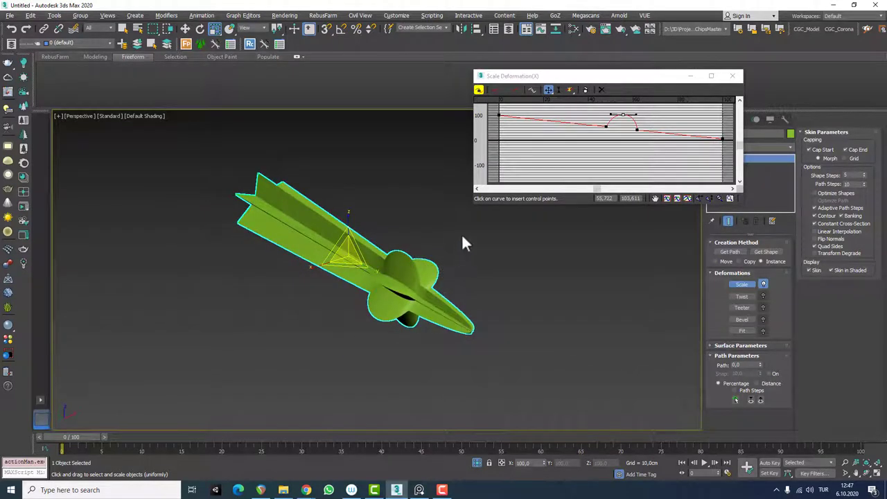
{"action": "middle_click_drag", "start_coordinate": [444, 242], "coordinate": [416, 233], "text": "alt"}
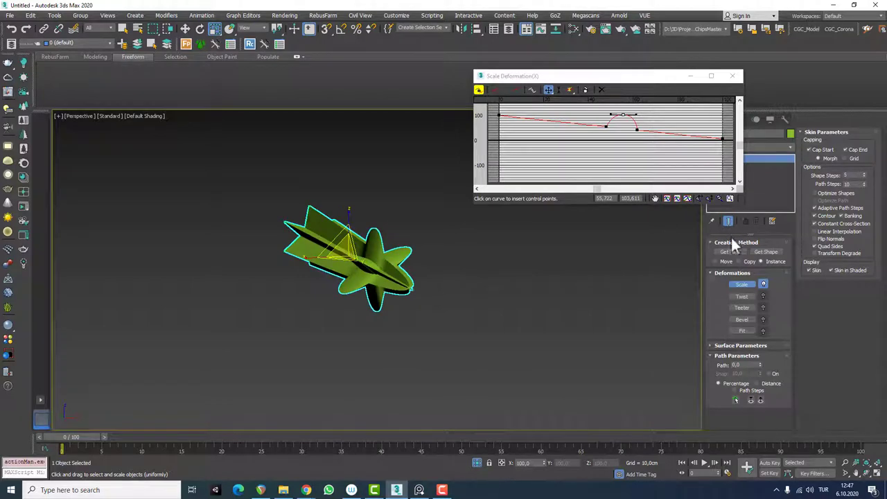
- Disable the Scale deformation and apply a Twist deformation, raising the curve's end point to about 174
{"action": "left_click", "coordinate": [764, 284]}
{"action": "left_click", "coordinate": [742, 297]}
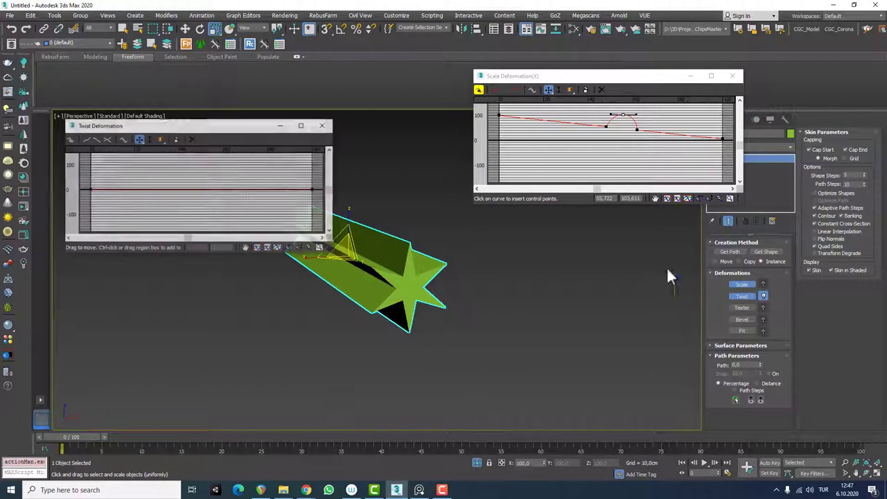
{"action": "left_click_drag", "start_coordinate": [277, 126], "coordinate": [655, 146]}
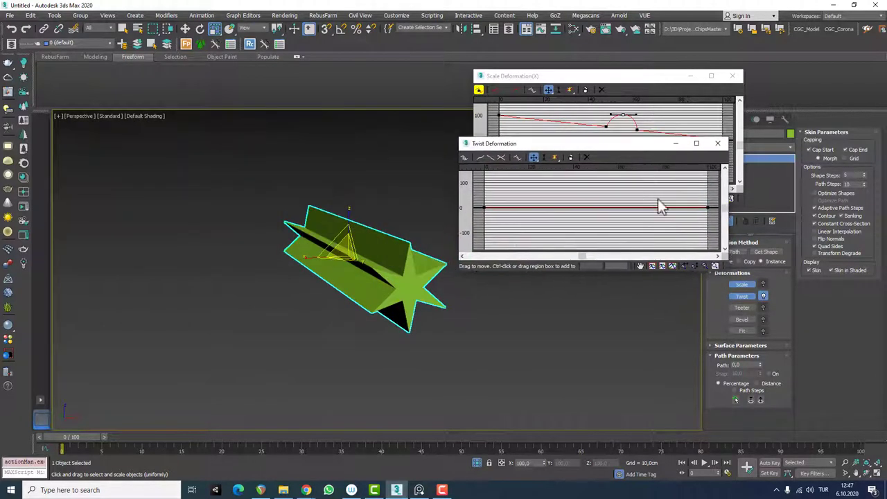
{"action": "left_click_drag", "start_coordinate": [708, 206], "coordinate": [709, 160]}
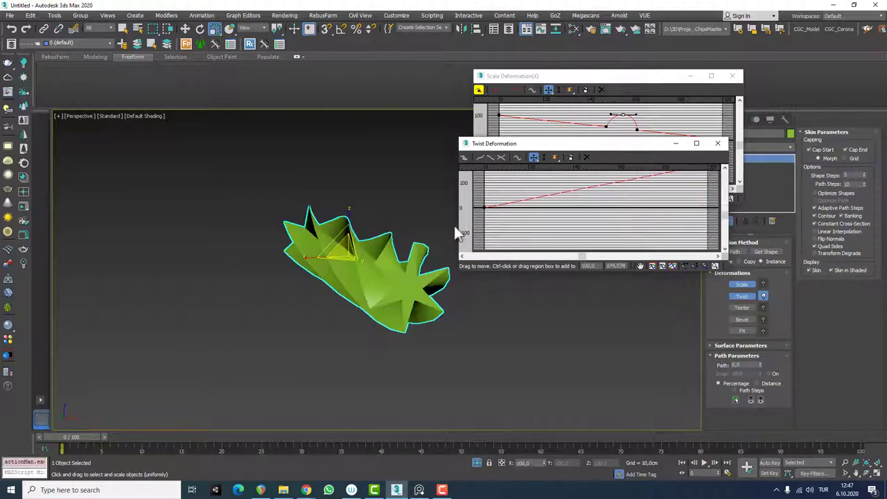
{"action": "middle_click_drag", "start_coordinate": [277, 264], "coordinate": [447, 304], "text": "alt"}
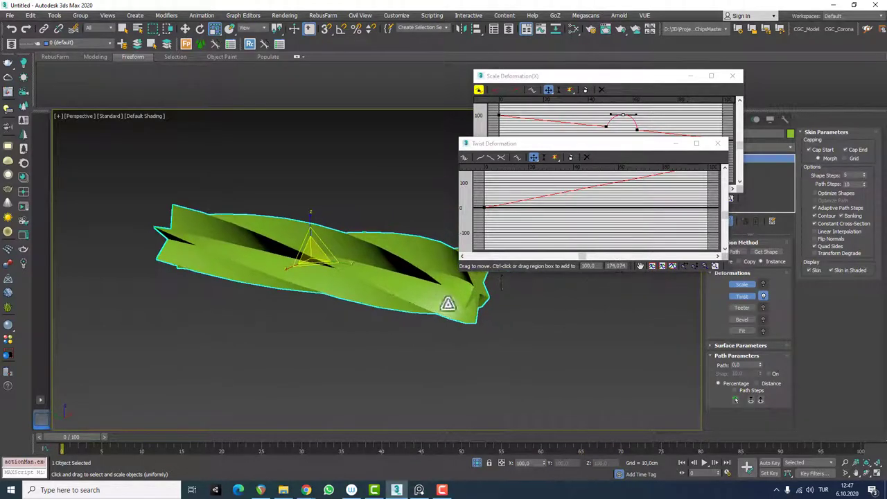
- Replace the Twist deformation with a Teeter deformation, raising the curve's end point to about 46.3
{"action": "left_click", "coordinate": [763, 296]}
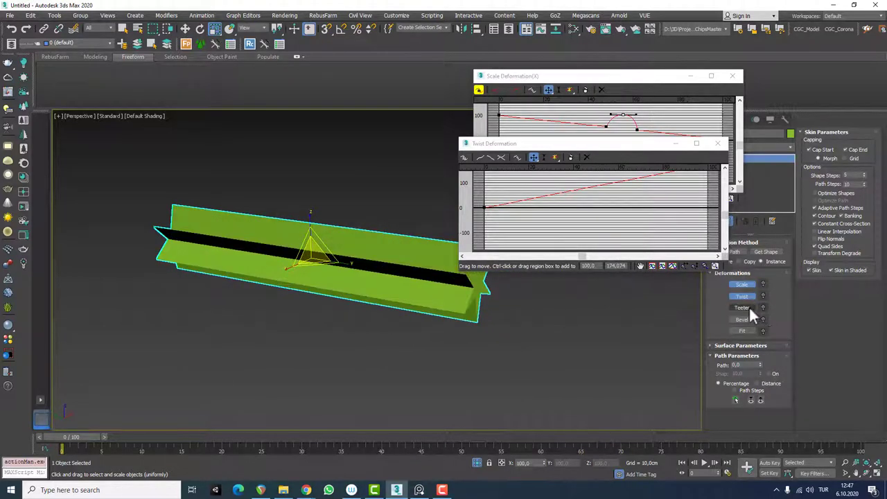
{"action": "left_click", "coordinate": [743, 307]}
{"action": "left_click", "coordinate": [718, 143]}
{"action": "left_click", "coordinate": [732, 75]}
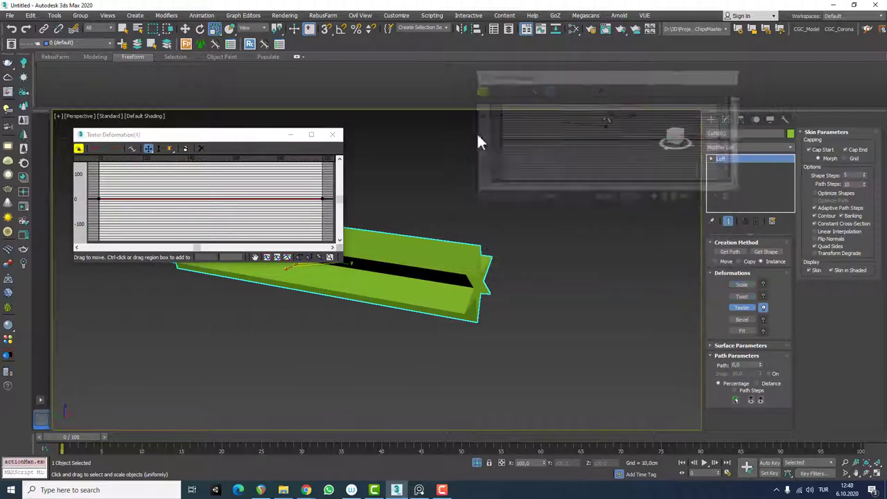
{"action": "left_click_drag", "start_coordinate": [226, 135], "coordinate": [613, 117]}
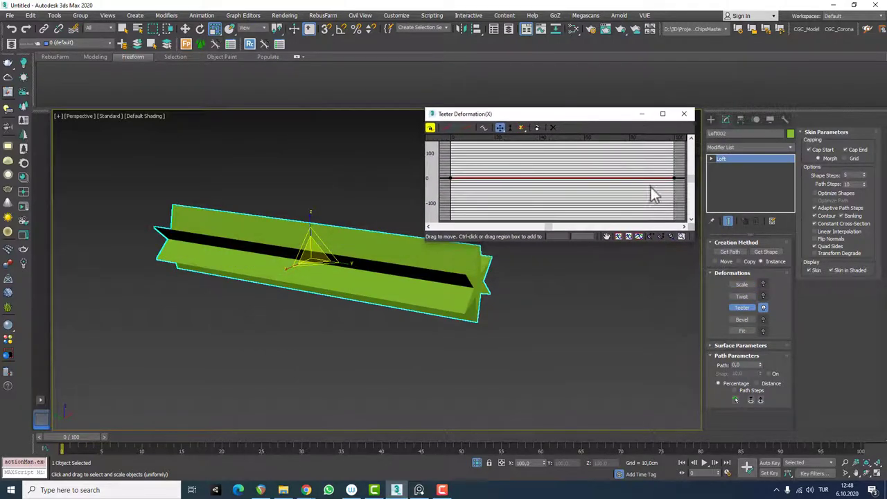
{"action": "mouse_move", "coordinate": [675, 177]}
{"action": "left_mouse_down"}
{"action": "mouse_move", "coordinate": [673, 144]}
{"action": "mouse_move", "coordinate": [675, 173]}
{"action": "mouse_move", "coordinate": [673, 164]}
{"action": "left_mouse_up"}
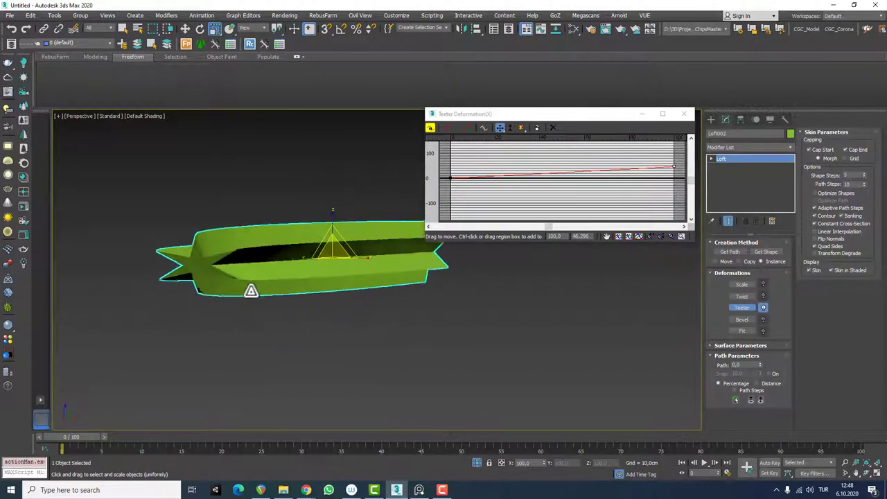
{"action": "middle_click_drag", "start_coordinate": [251, 289], "coordinate": [198, 278], "text": "alt"}
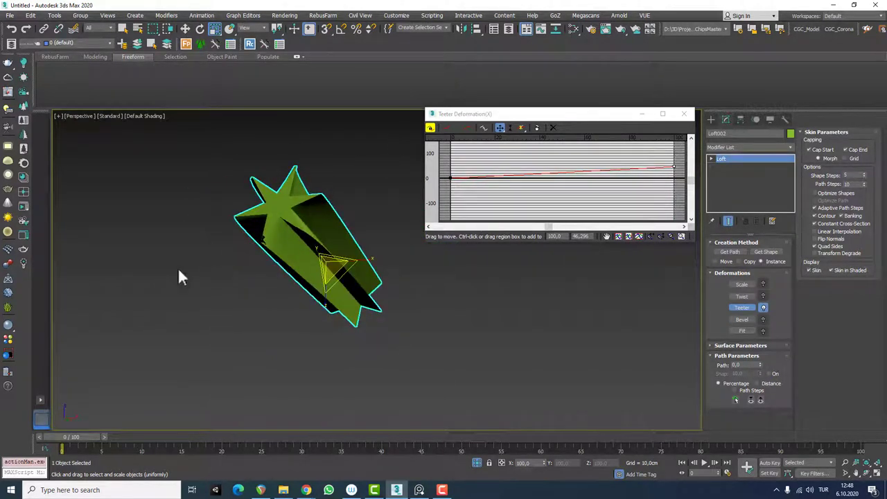
- Insert a control point at about 39% along the Teeter curve and raise it to about 73
{"action": "left_click", "coordinate": [521, 128]}
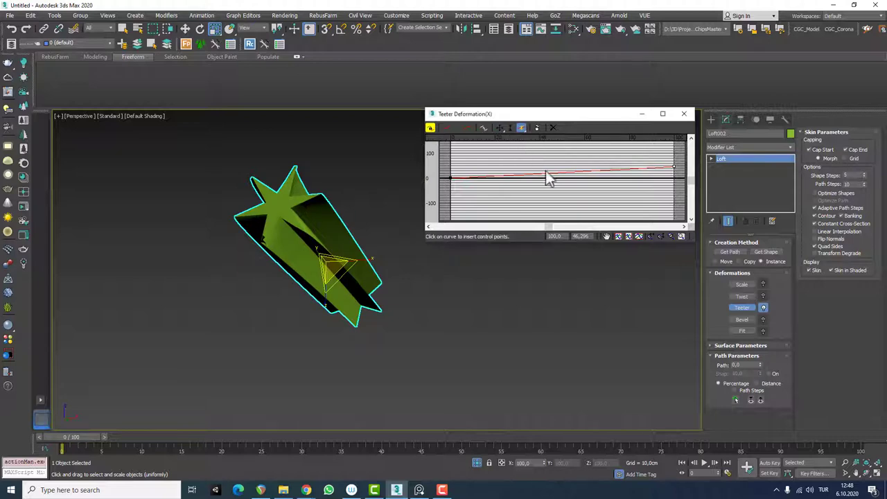
{"action": "left_click", "coordinate": [546, 175]}
{"action": "left_click_drag", "start_coordinate": [545, 174], "coordinate": [538, 154]}
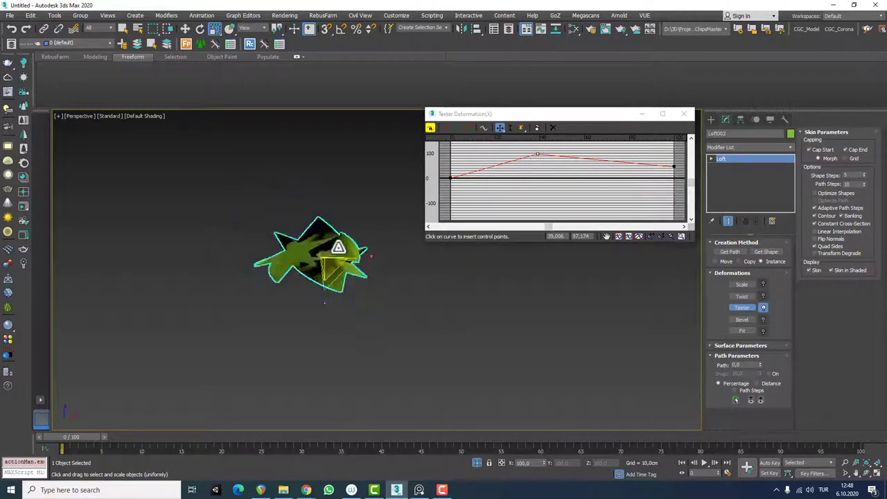
{"action": "middle_click_drag", "start_coordinate": [338, 248], "coordinate": [388, 267], "text": "alt"}
{"action": "middle_click_drag", "start_coordinate": [351, 245], "coordinate": [386, 225], "text": "alt"}
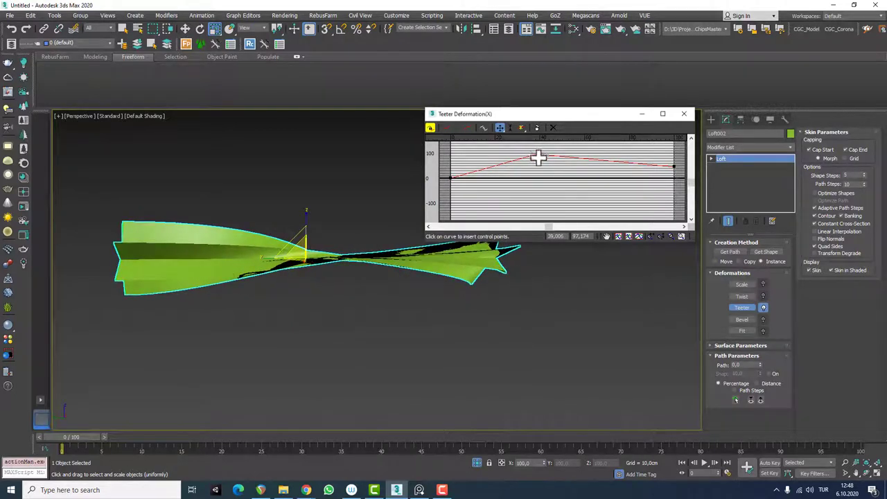
{"action": "left_click_drag", "start_coordinate": [538, 157], "coordinate": [538, 159]}
{"action": "middle_click_drag", "start_coordinate": [407, 254], "coordinate": [300, 258], "text": "alt"}
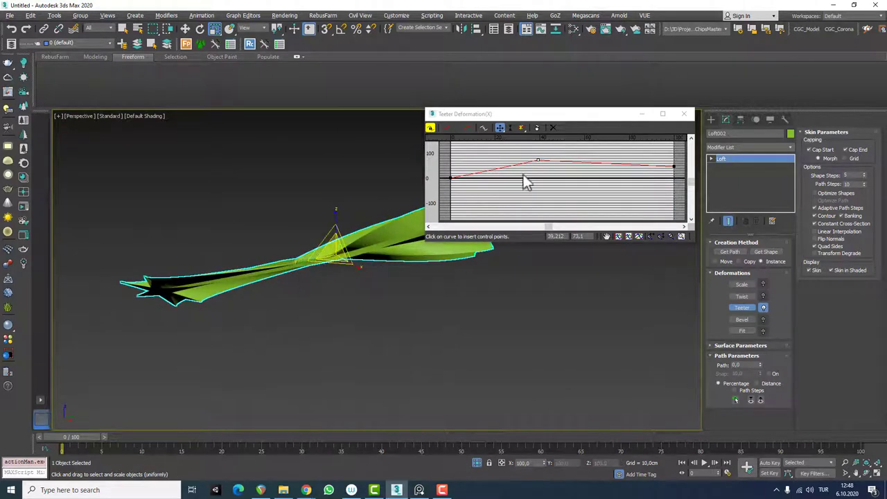
- Try lowering the Teeter curve's middle control point to about -89.9, and undo the move
{"action": "left_click_drag", "start_coordinate": [539, 160], "coordinate": [541, 199]}
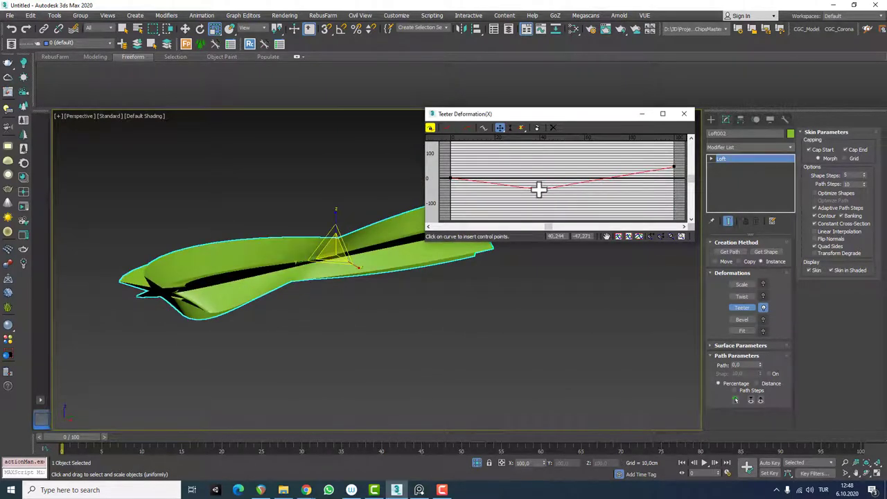
{"action": "middle_click_drag", "start_coordinate": [312, 258], "coordinate": [353, 253], "text": "alt"}
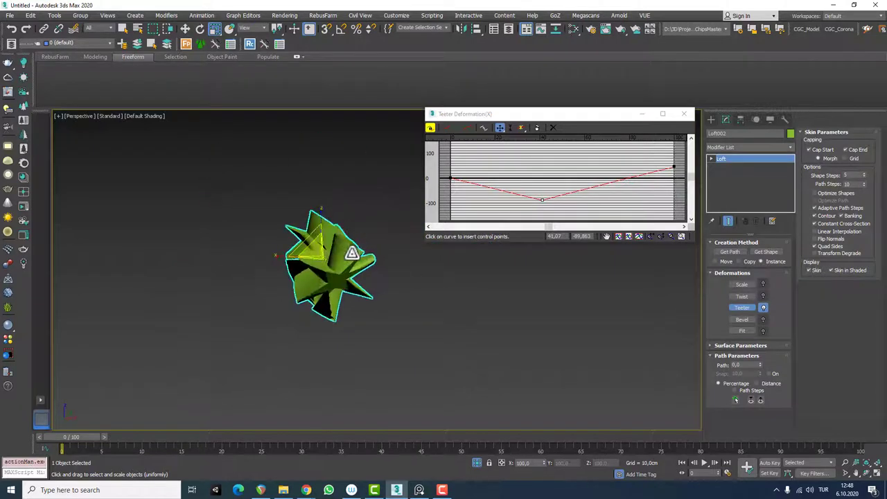
{"action": "key", "text": "ctrl+z"}
{"action": "key", "text": "ctrl+z"}
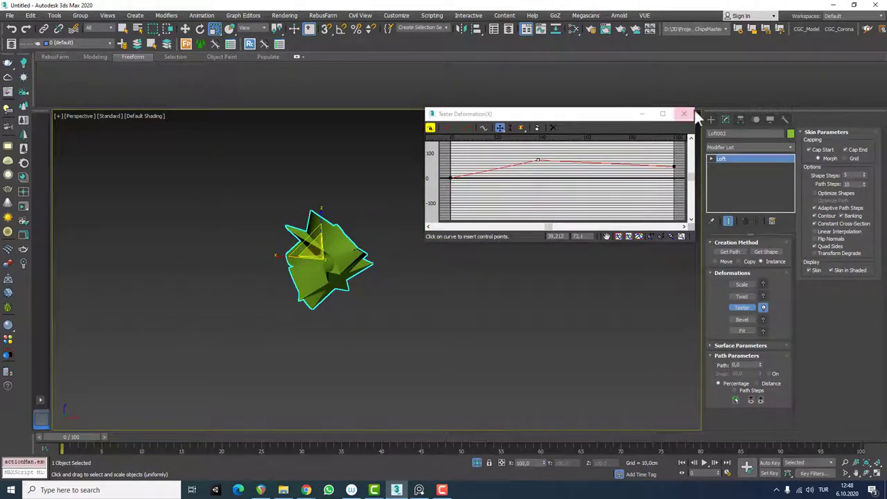
- Disable the Teeter deformation and apply a Bevel deformation, raising the curve's end point to about 165
{"action": "left_click", "coordinate": [763, 308]}
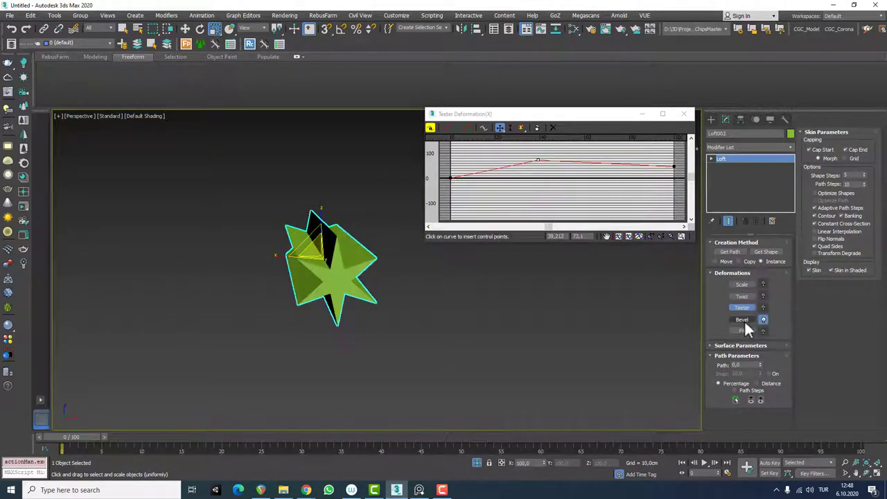
{"action": "left_click", "coordinate": [742, 320]}
{"action": "left_click_drag", "start_coordinate": [239, 147], "coordinate": [568, 105]}
{"action": "left_click_drag", "start_coordinate": [663, 166], "coordinate": [662, 130]}
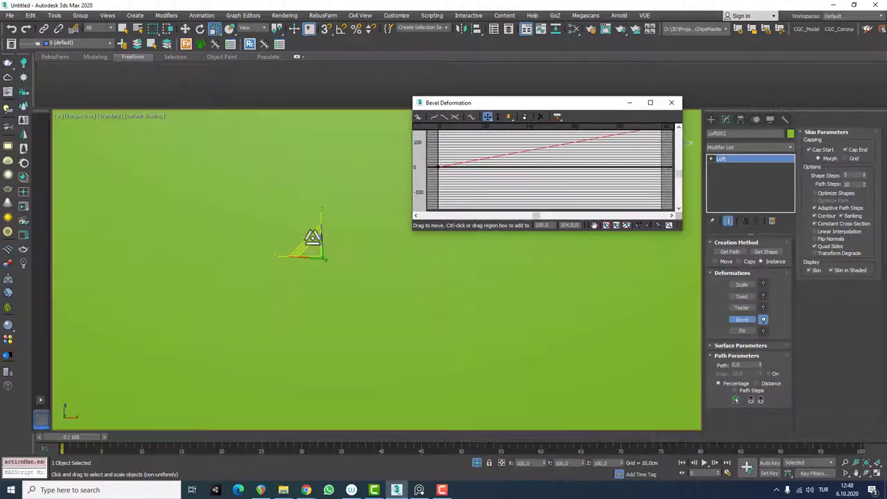
{"action": "scroll", "coordinate": [311, 234], "scroll_direction": "down", "scroll_amount": 1}
{"action": "middle_click_drag", "start_coordinate": [329, 309], "coordinate": [590, 172], "text": "alt"}
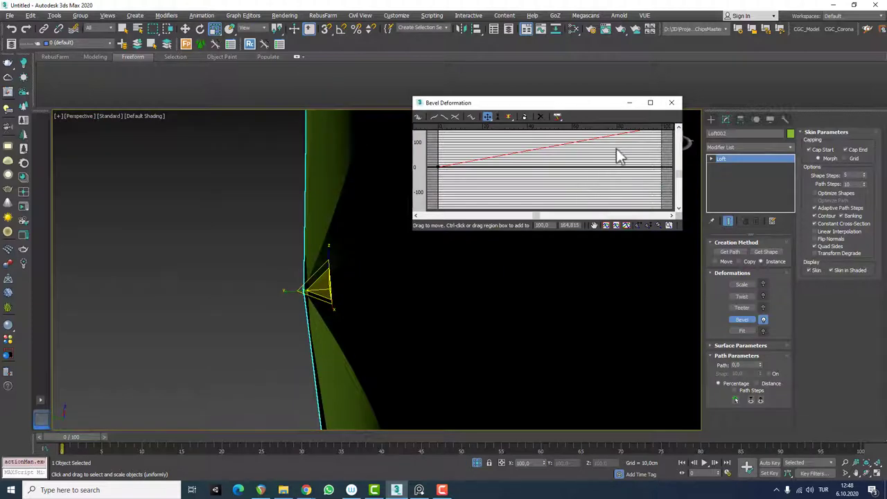
- Lower the Bevel curve's end point in stages to about 22 and about -1.9, inspecting the loft
{"action": "scroll", "coordinate": [679, 170], "scroll_direction": "up", "scroll_amount": 2}
{"action": "left_click_drag", "start_coordinate": [662, 157], "coordinate": [662, 190]}
{"action": "middle_click_drag", "start_coordinate": [331, 281], "coordinate": [288, 320], "text": "alt"}
{"action": "scroll", "coordinate": [316, 286], "scroll_direction": "up", "scroll_amount": 5}
{"action": "scroll", "coordinate": [267, 257], "scroll_direction": "down", "scroll_amount": 4}
{"action": "middle_click_drag", "start_coordinate": [278, 267], "coordinate": [255, 330]}
{"action": "scroll", "coordinate": [254, 329], "scroll_direction": "down", "scroll_amount": 3}
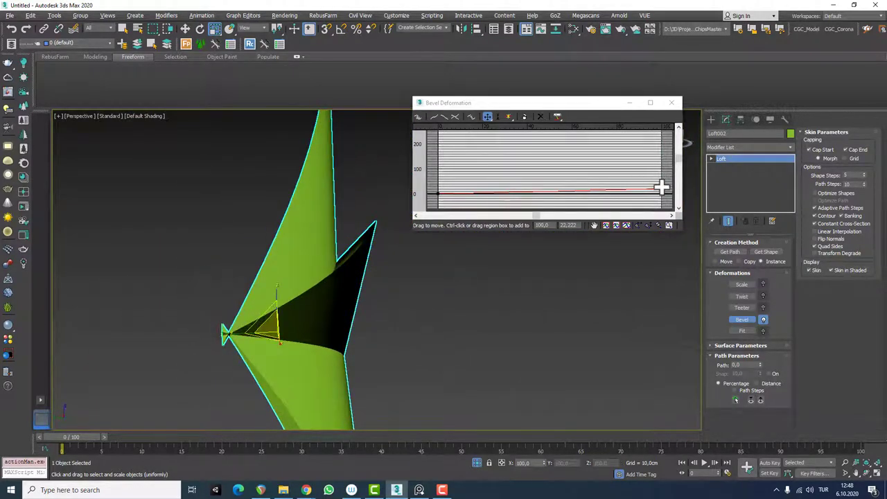
{"action": "left_click_drag", "start_coordinate": [662, 188], "coordinate": [662, 192]}
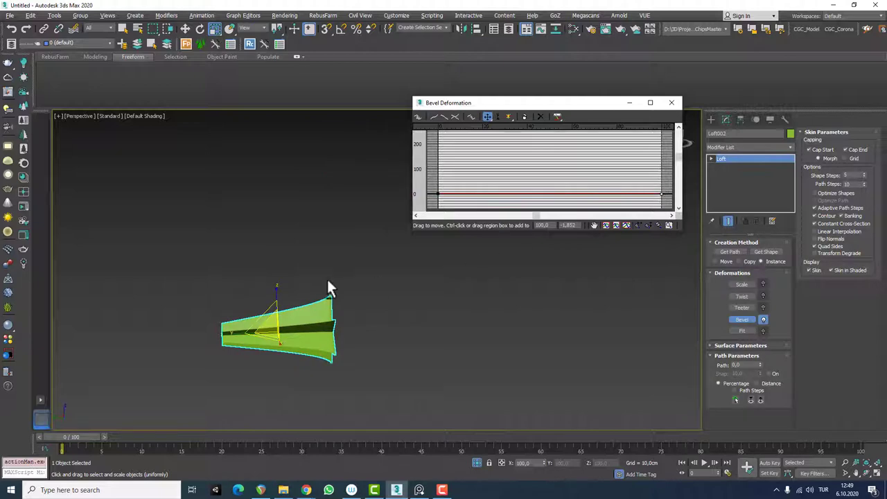
{"action": "middle_click_drag", "start_coordinate": [328, 281], "coordinate": [367, 254], "text": "alt"}
{"action": "middle_click_drag", "start_coordinate": [294, 320], "coordinate": [316, 283], "text": "alt"}
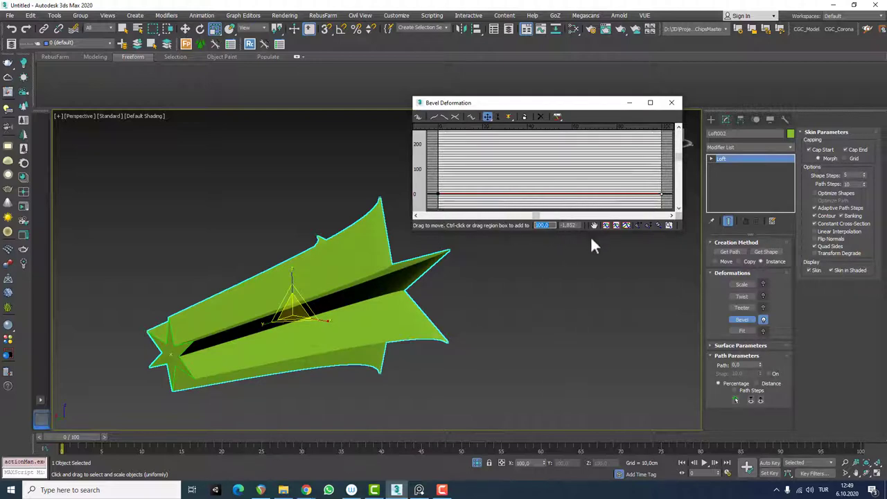
- Test exact values of 1, 2 and 3 for the Bevel curve's end point, leaving it at 3
{"action": "left_click", "coordinate": [560, 225]}
{"action": "type", "text": "0"}
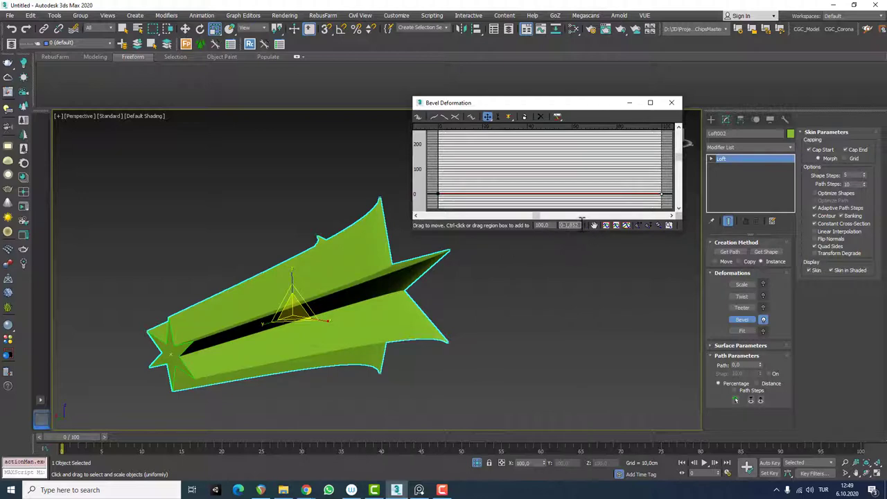
{"action": "type", "text": "1"}
{"action": "key", "text": "Return"}
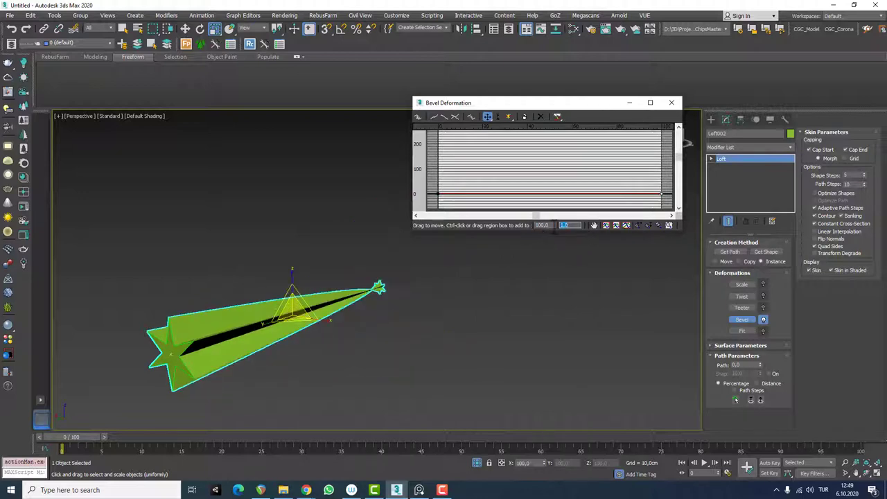
{"action": "type", "text": "2"}
{"action": "key", "text": "Return"}
{"action": "type", "text": "3"}
{"action": "key", "text": "Return"}
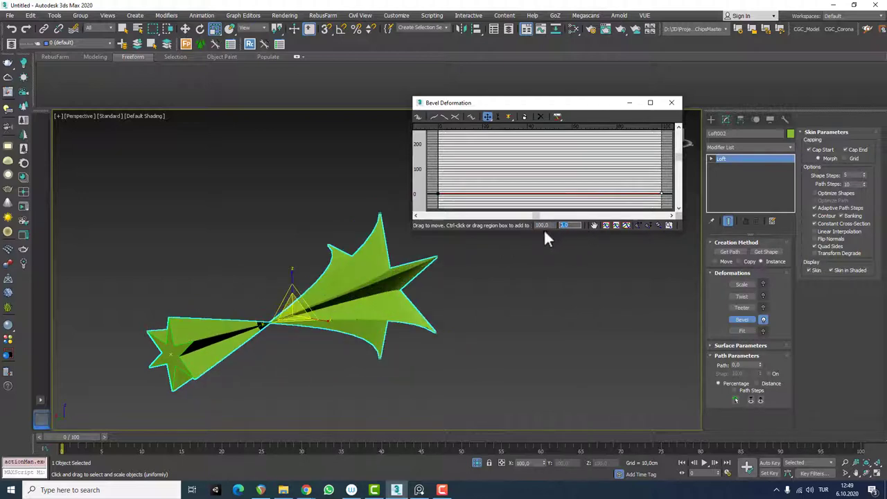
- Disable the Bevel deformation on the star loft and collapse the Deformations settings
{"action": "left_click", "coordinate": [763, 319]}
{"action": "left_click", "coordinate": [732, 272]}
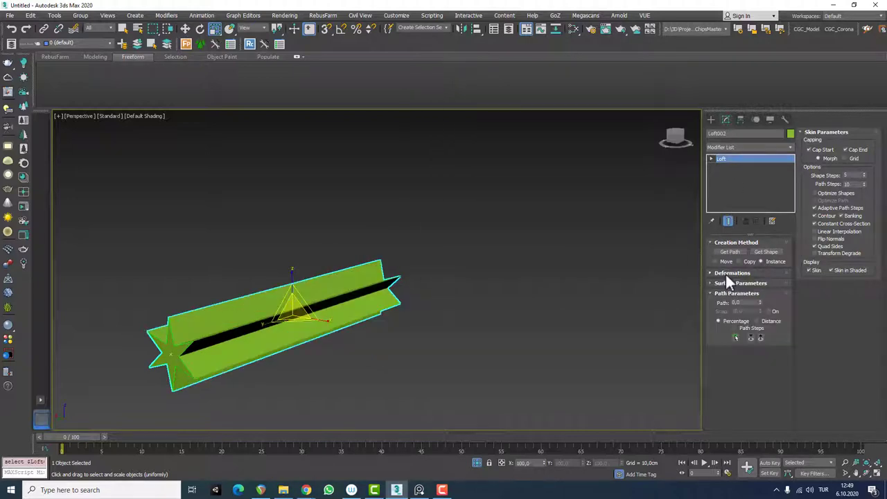